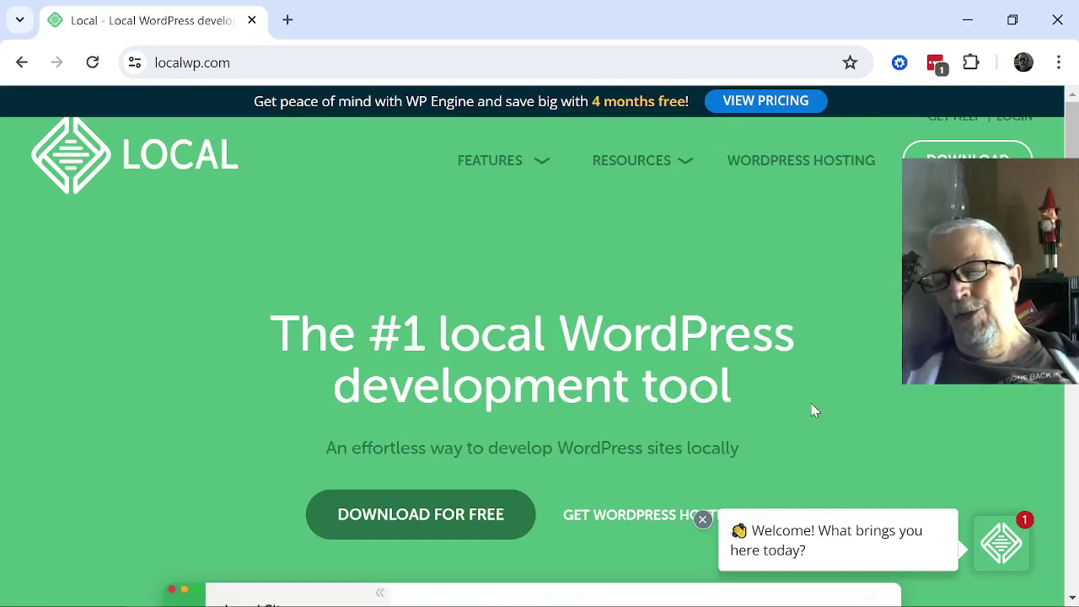
Bring Local to the front and open the update window offering version 9.0.2.
mouse_move(758, 605)
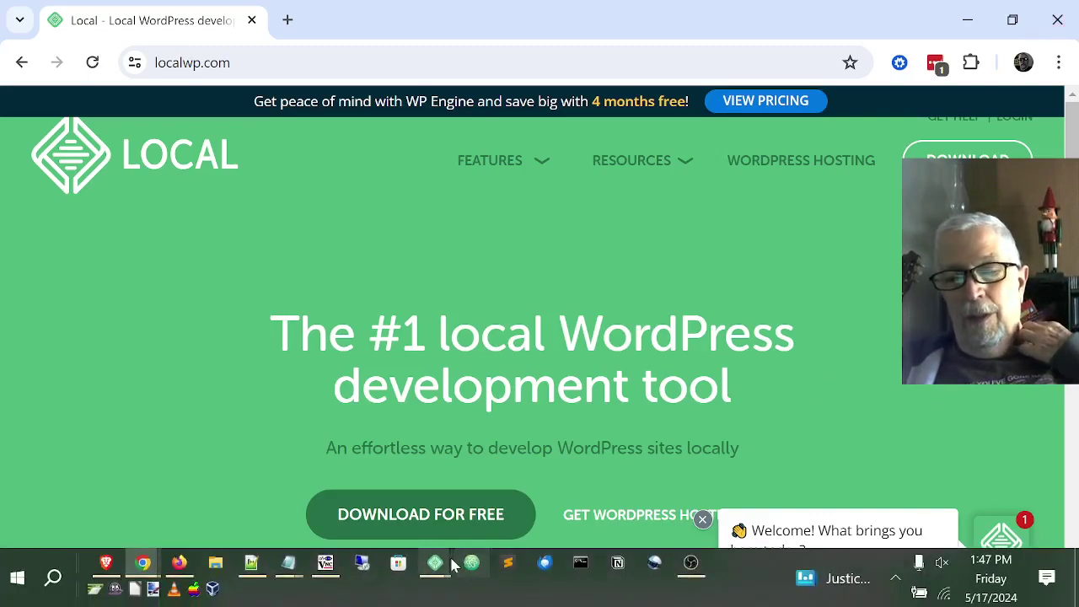
mouse_move(436, 565)
click(477, 486)
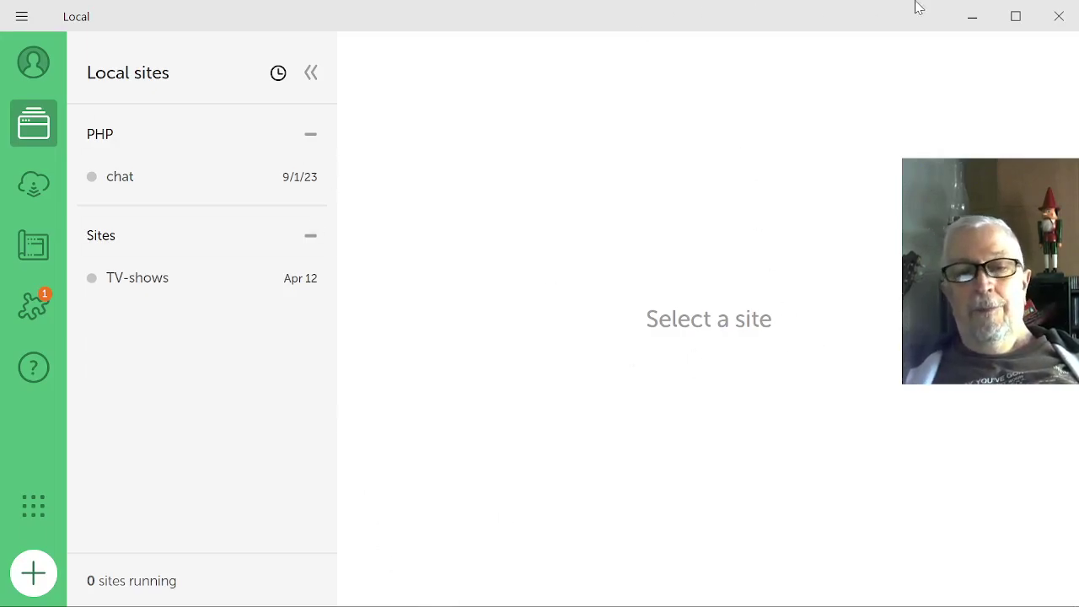
mouse_move(670, 588)
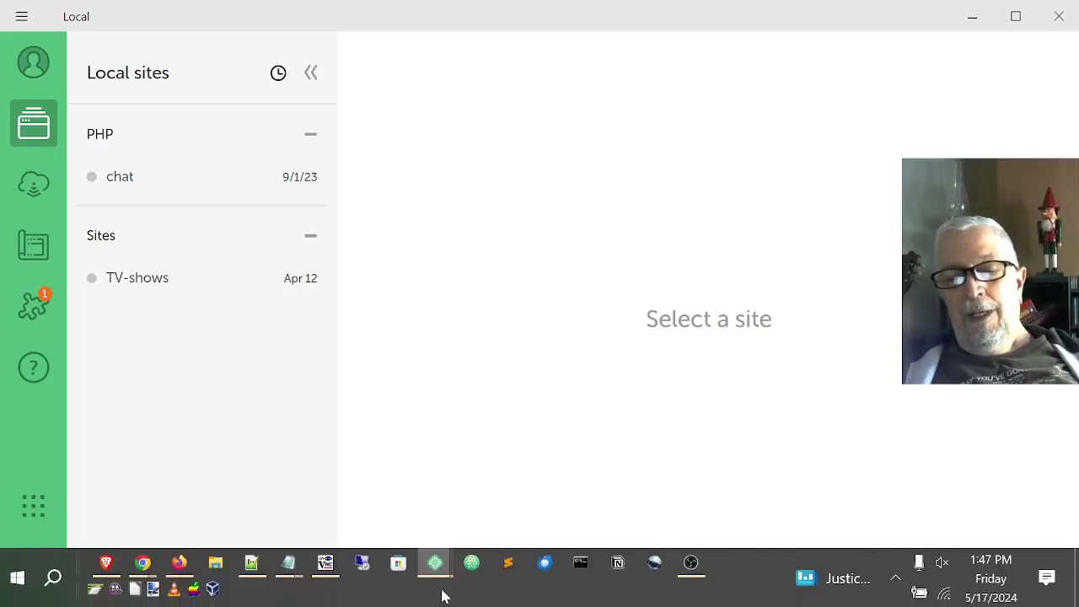
mouse_move(436, 573)
click(365, 476)
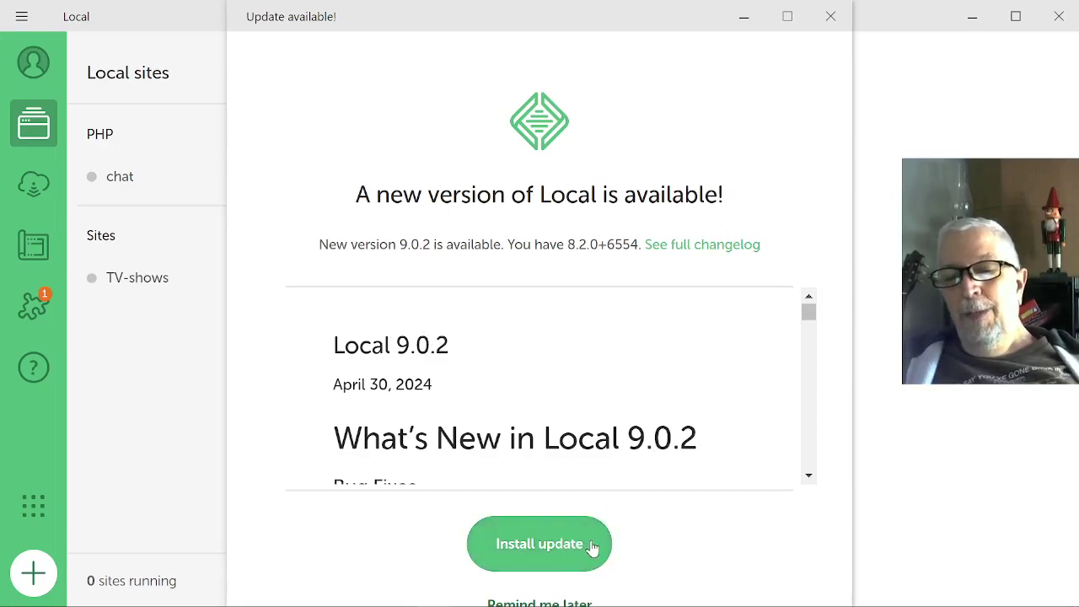
Download the Local 9.0.2 update, then quit Local to launch its installer.
click(544, 544)
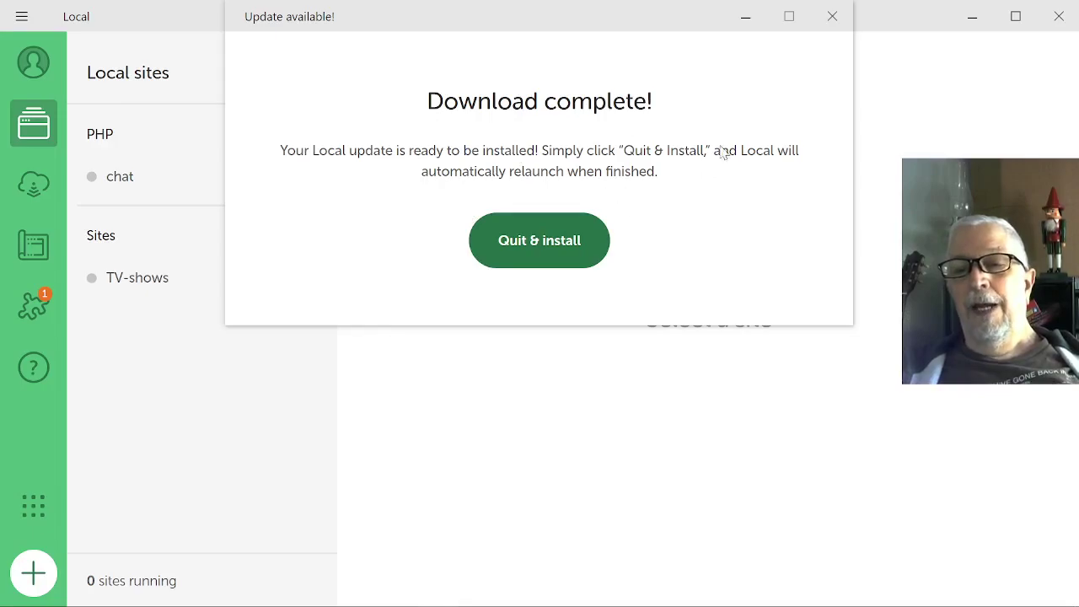
click(534, 243)
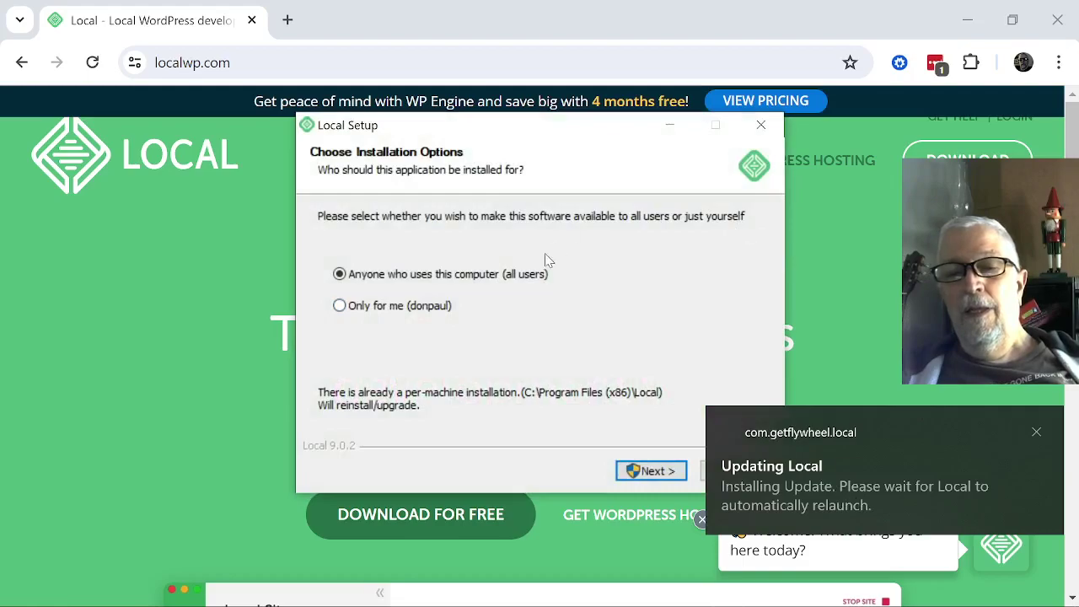
Install Local 9.0.2 for anyone using this computer and relaunch Local afterwards.
click(656, 471)
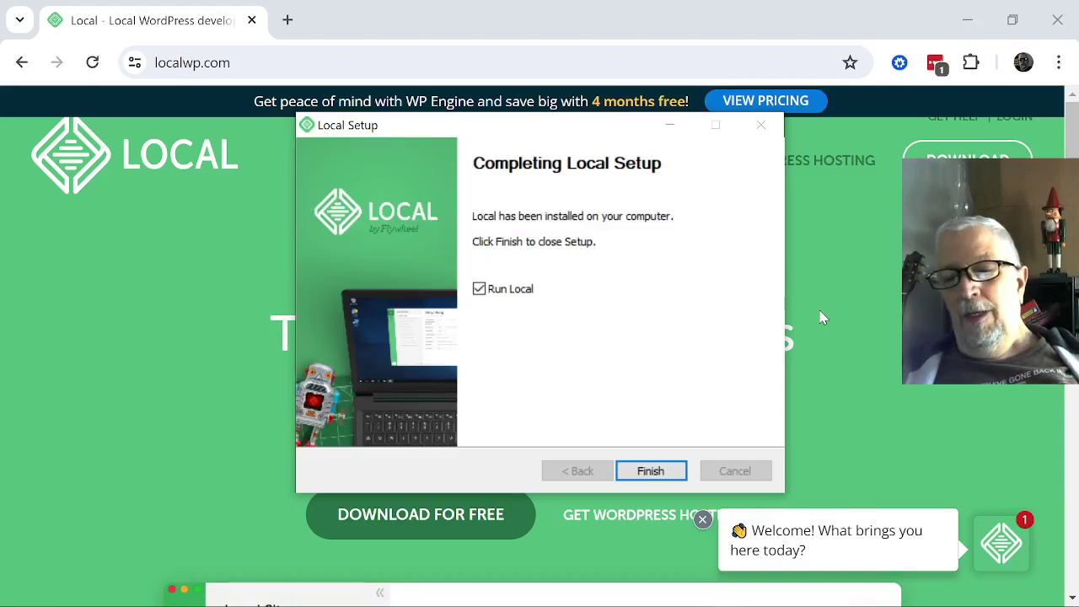
click(645, 472)
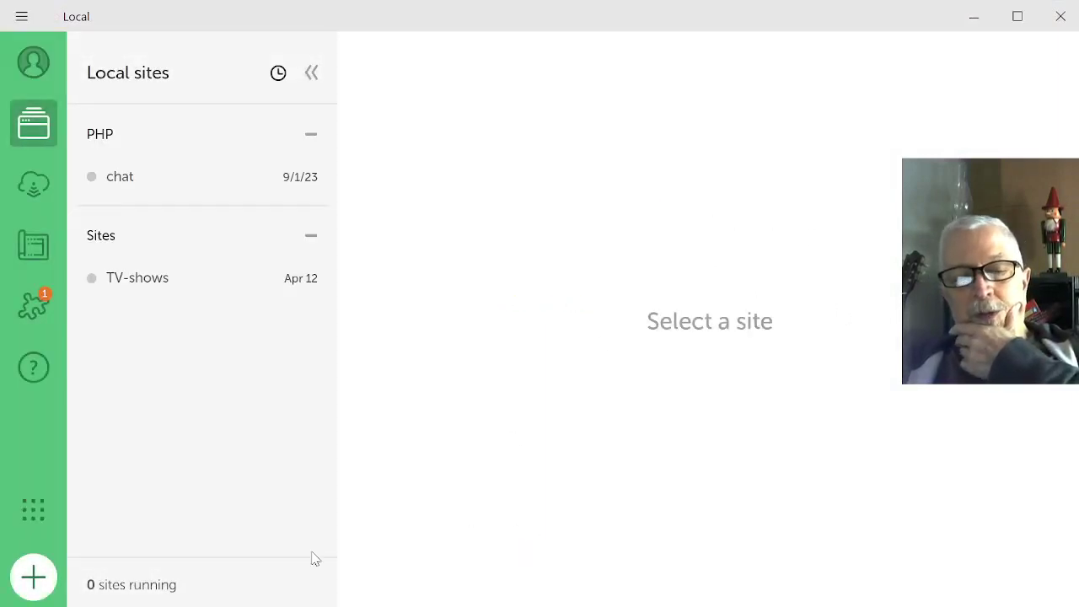
Start creating a brand-new site from Local's add-site button.
click(36, 576)
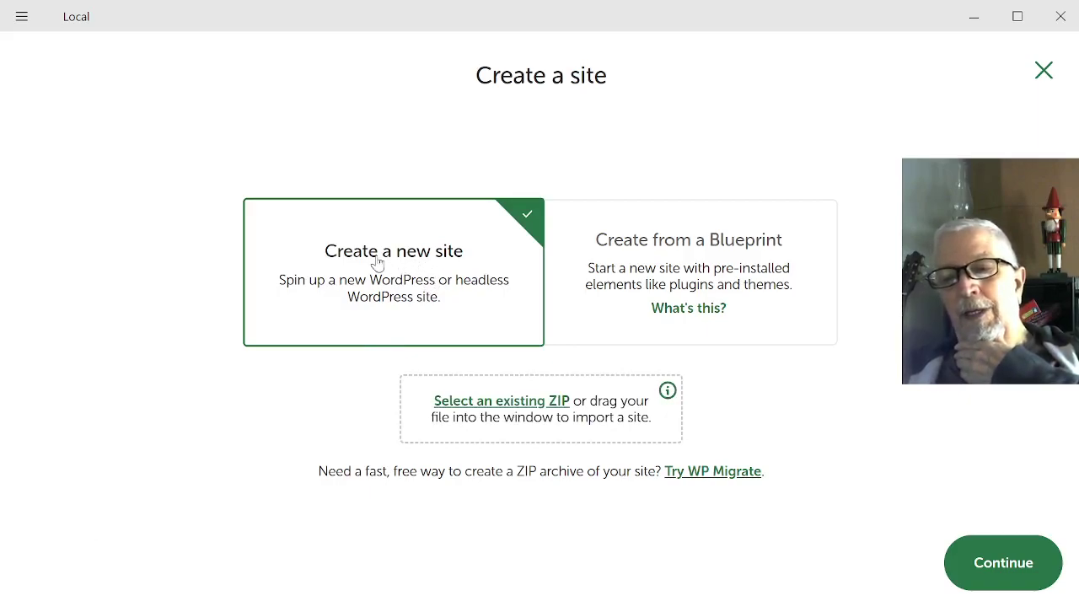
click(996, 569)
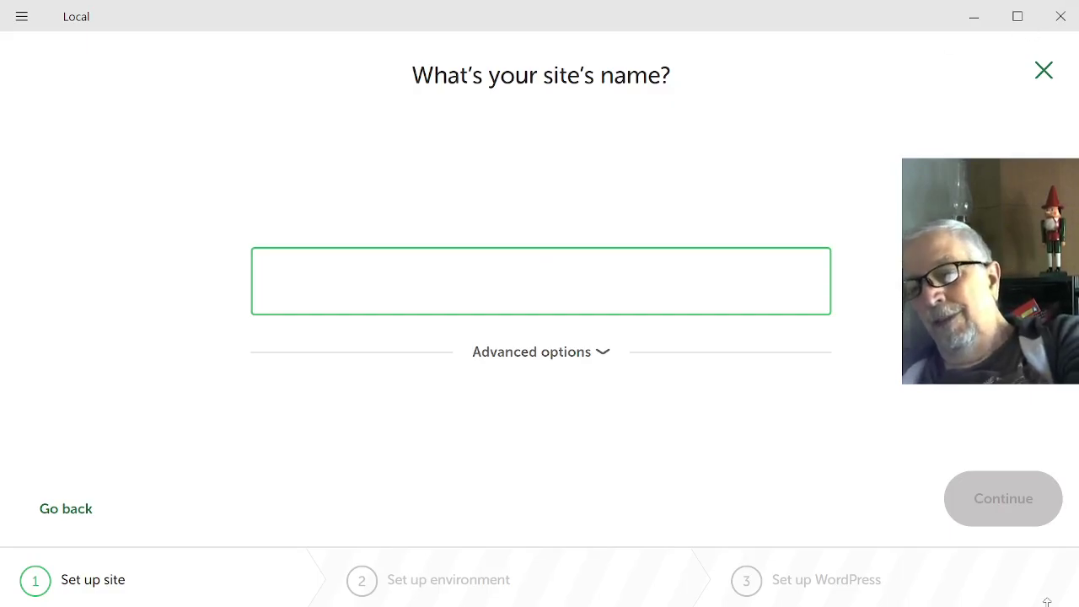
key(alt+Tab)
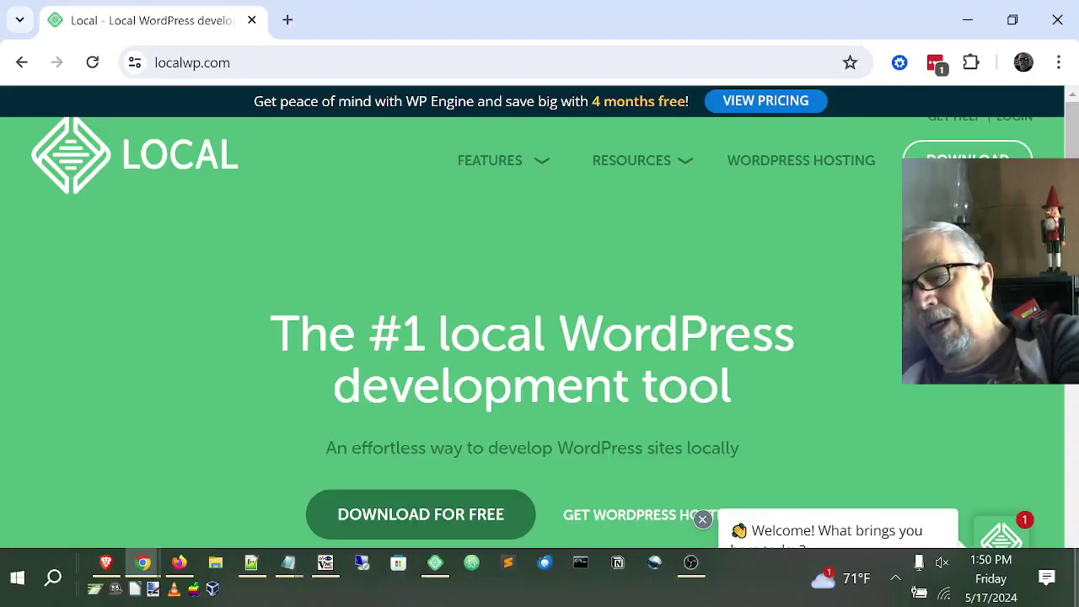
key(alt+Tab)
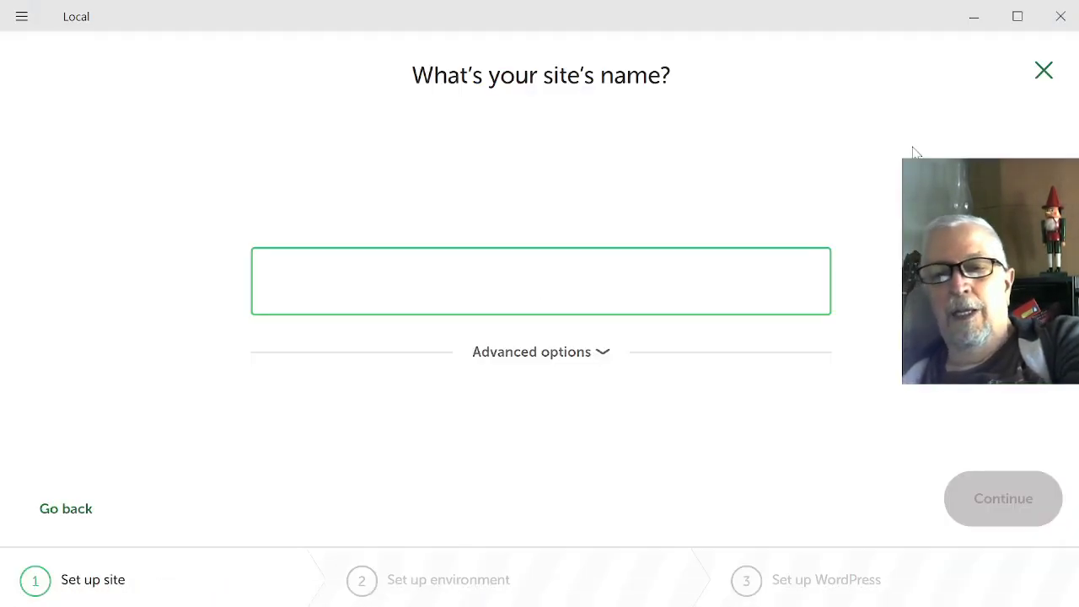
Enter 5-17 as the new site's name.
text(50)
key(BackSpace)
text(=)
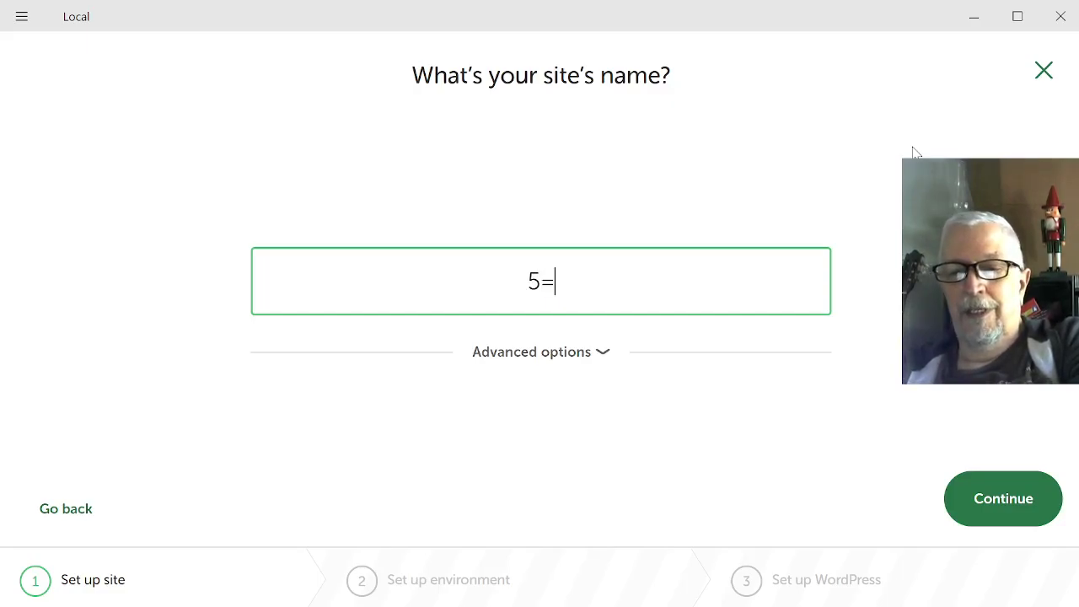
key(BackSpace)
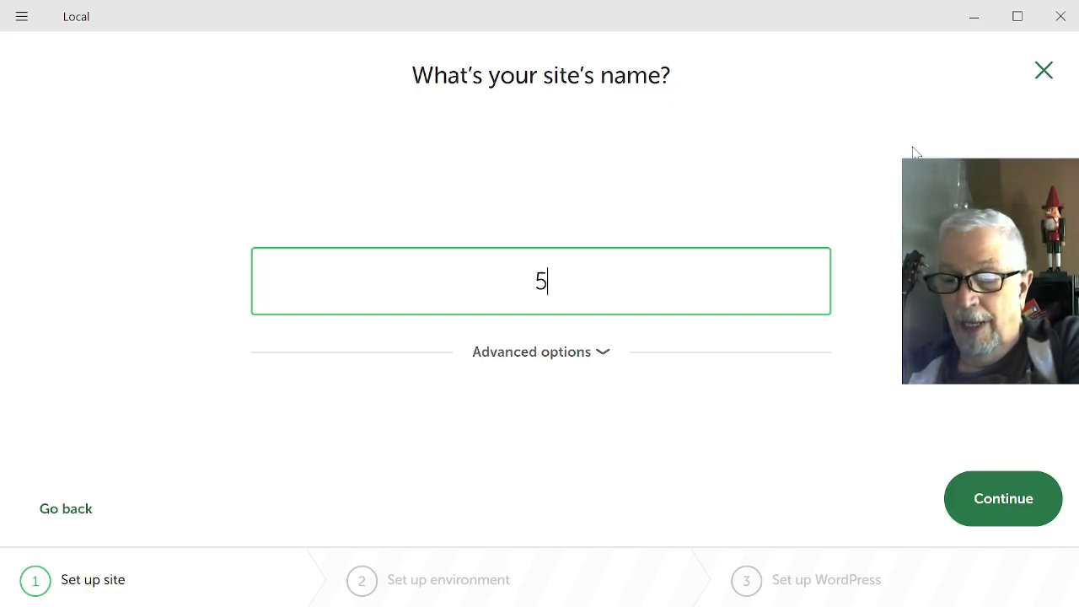
text(-)
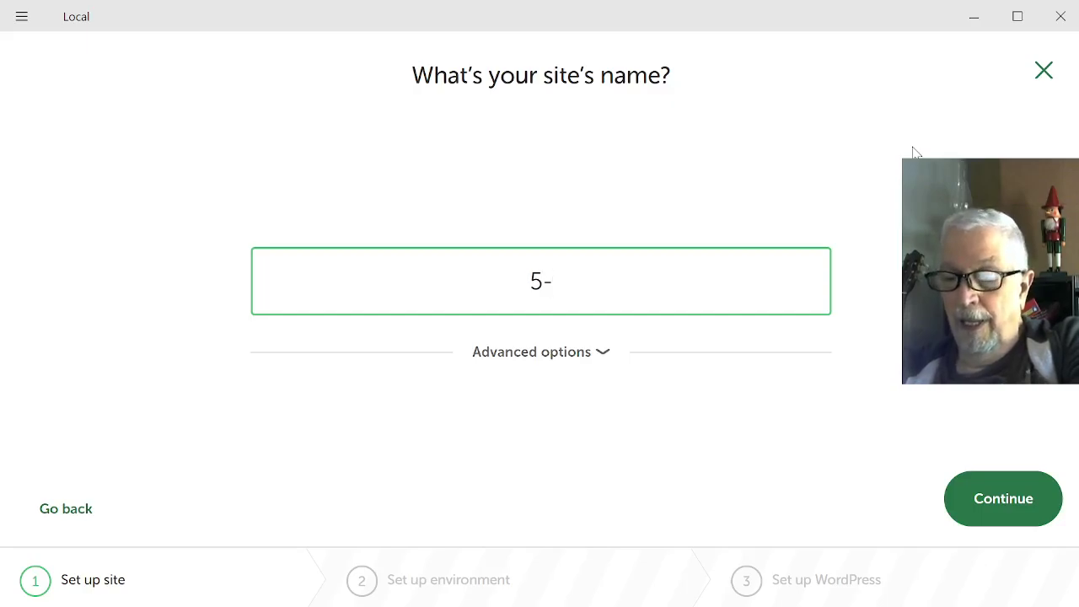
key(Home)
key(End)
key(BackSpace)
text(17)
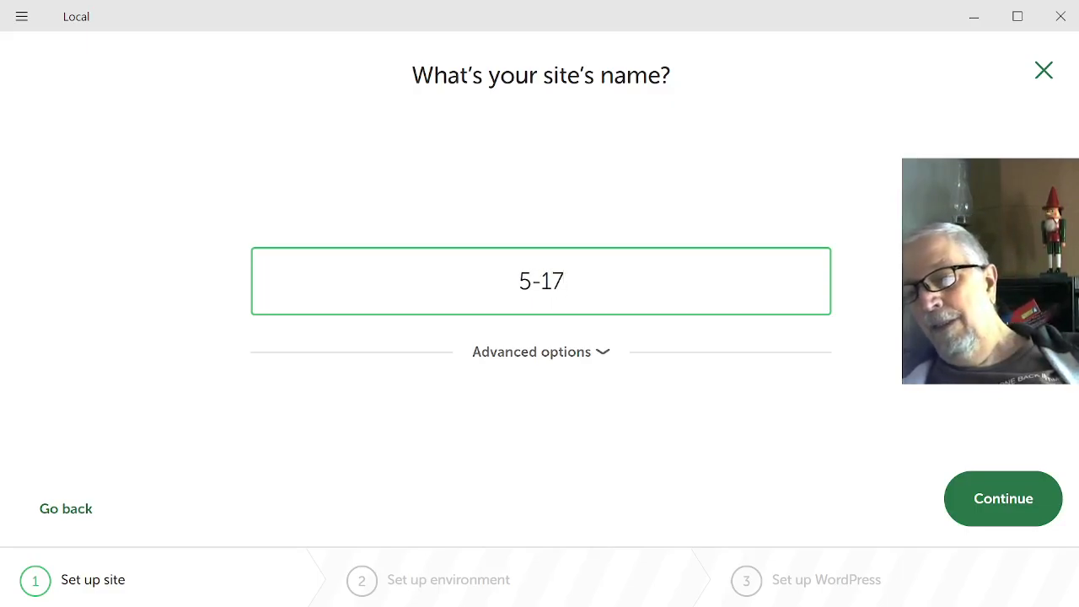
Choose a custom environment: PHP 8.3.0, Apache 2.4.43 and MySQL 8.0.16, then continue.
click(1016, 504)
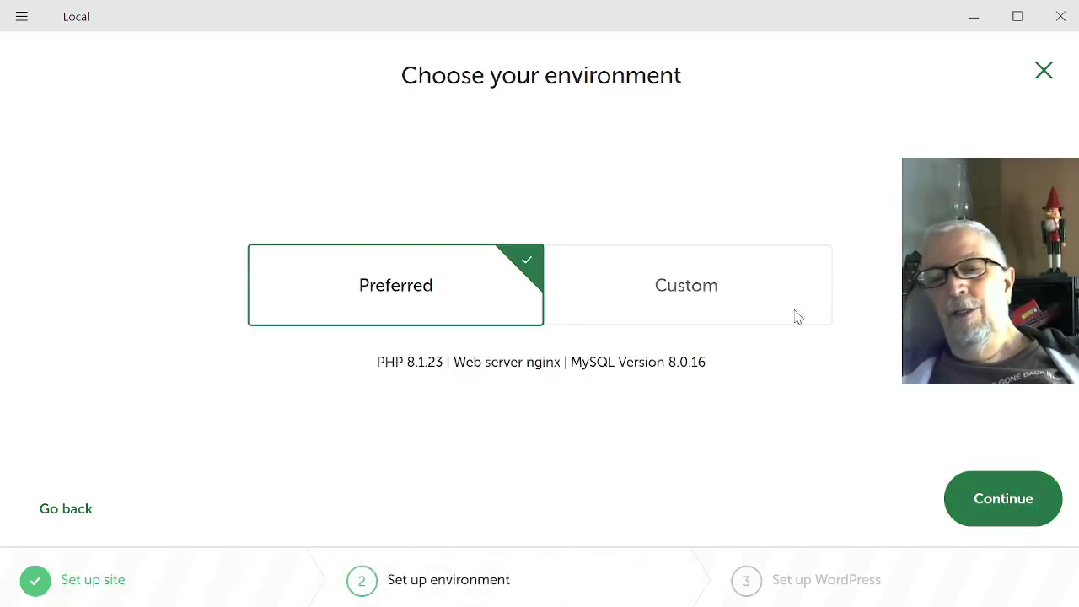
click(656, 295)
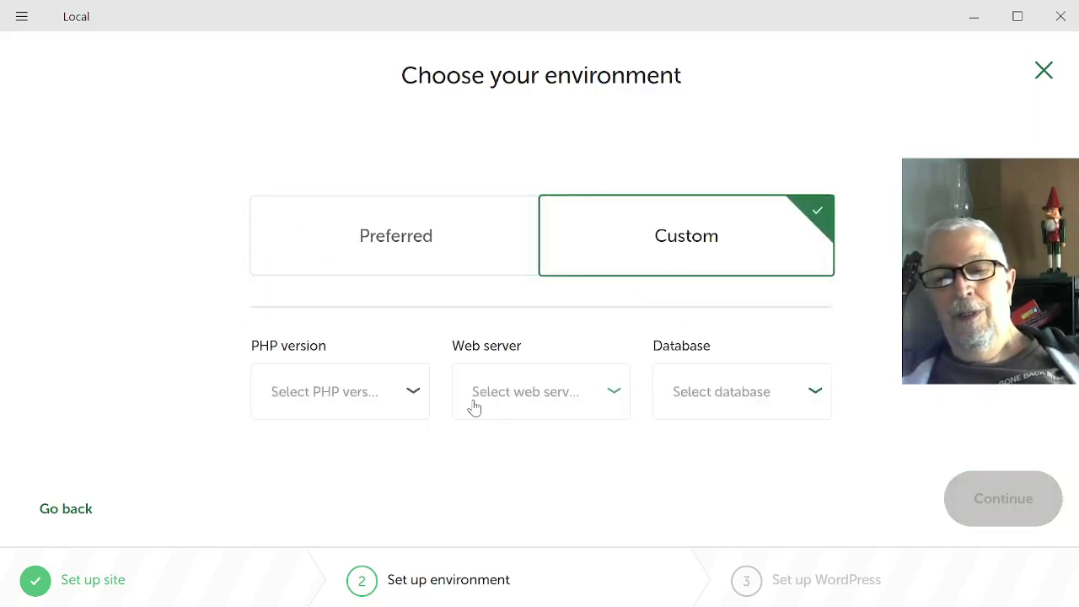
click(333, 389)
click(333, 390)
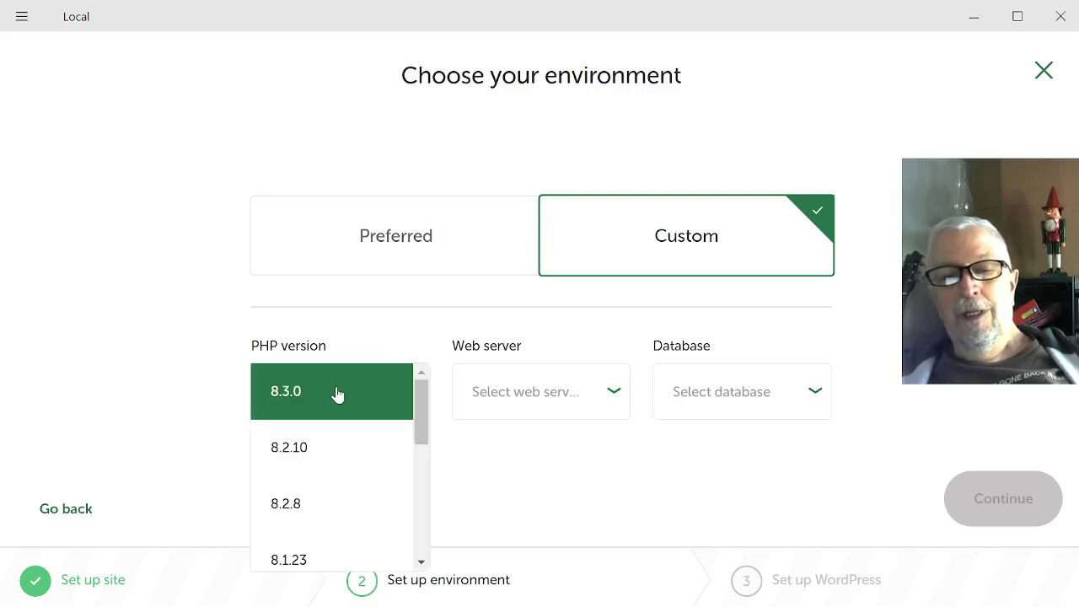
click(295, 411)
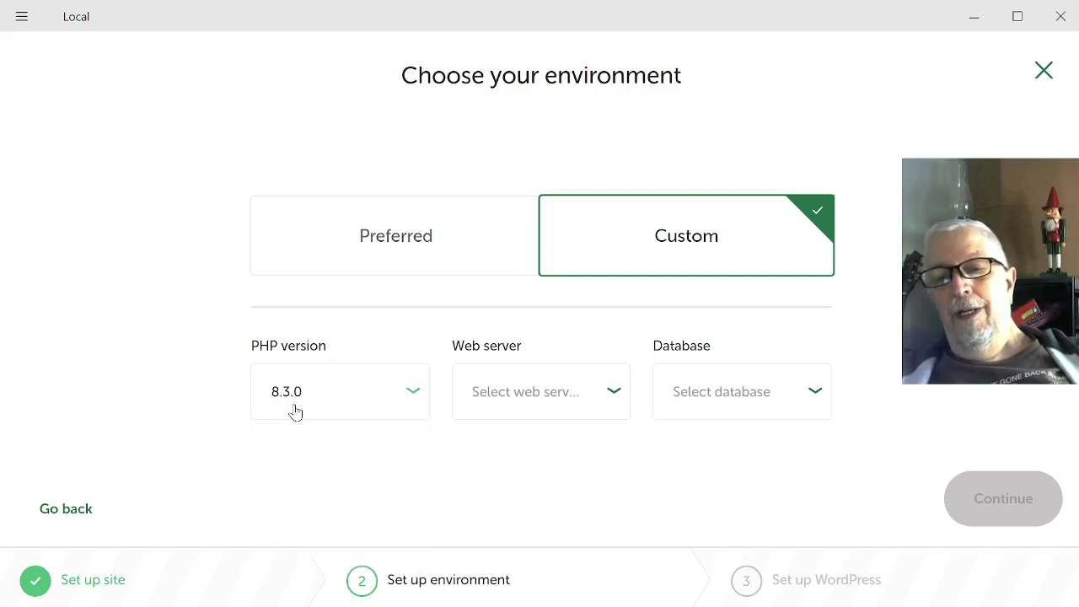
click(594, 394)
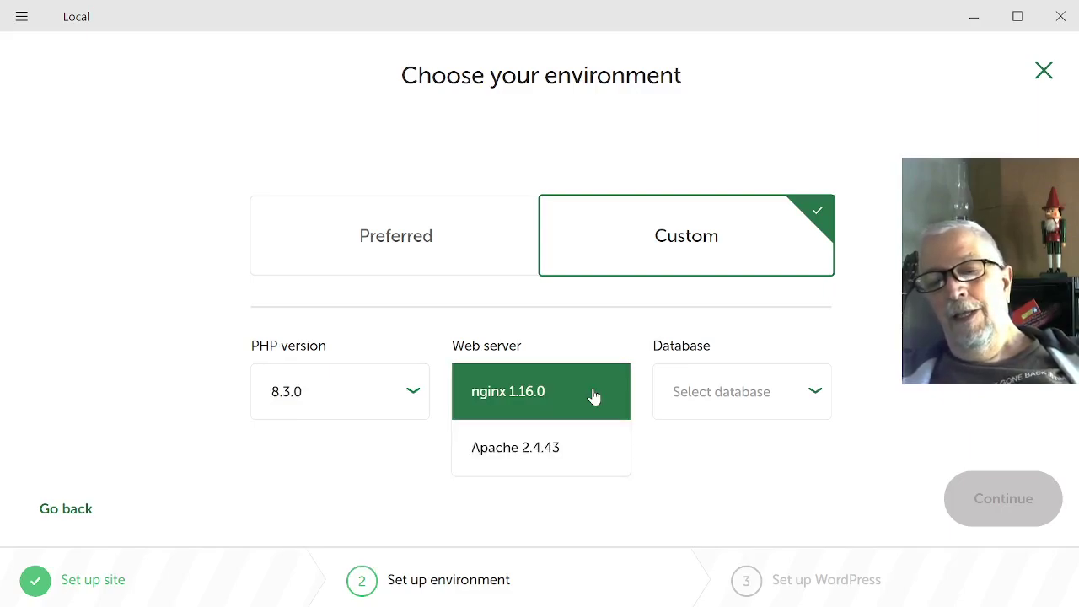
click(562, 451)
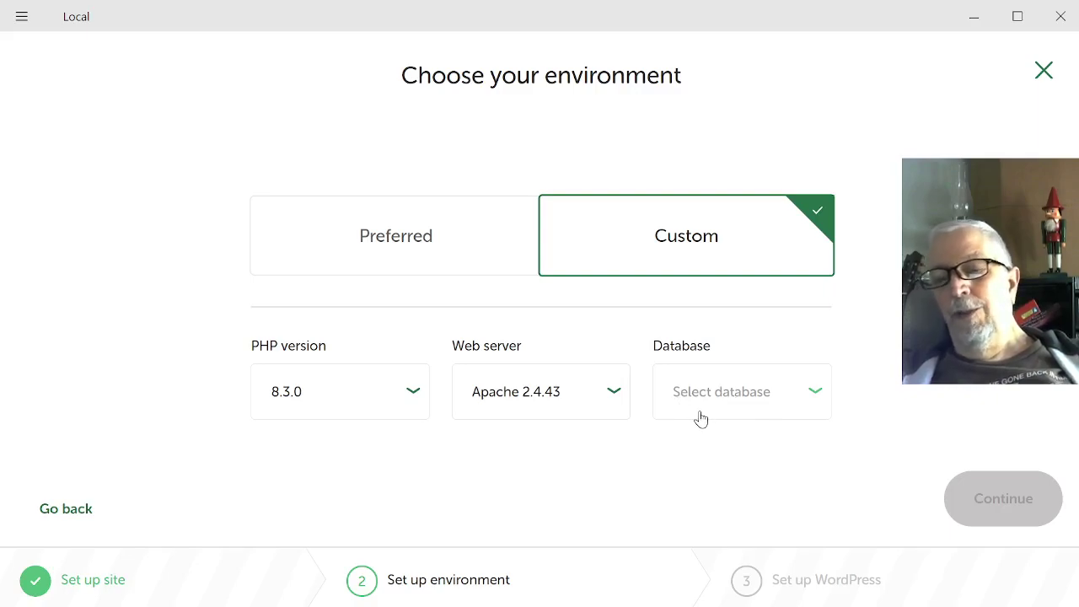
click(766, 390)
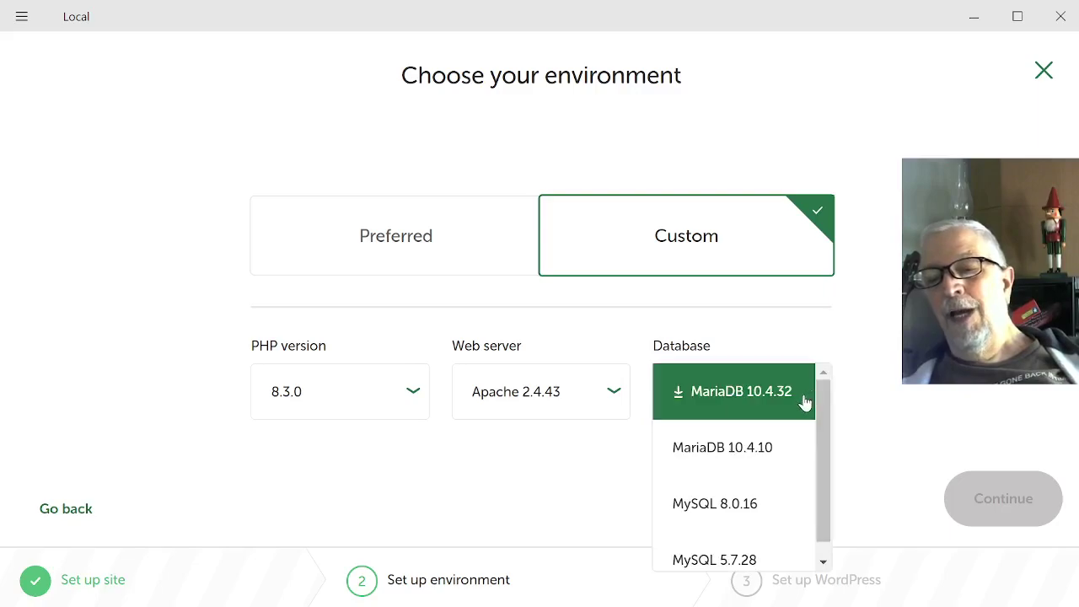
click(773, 503)
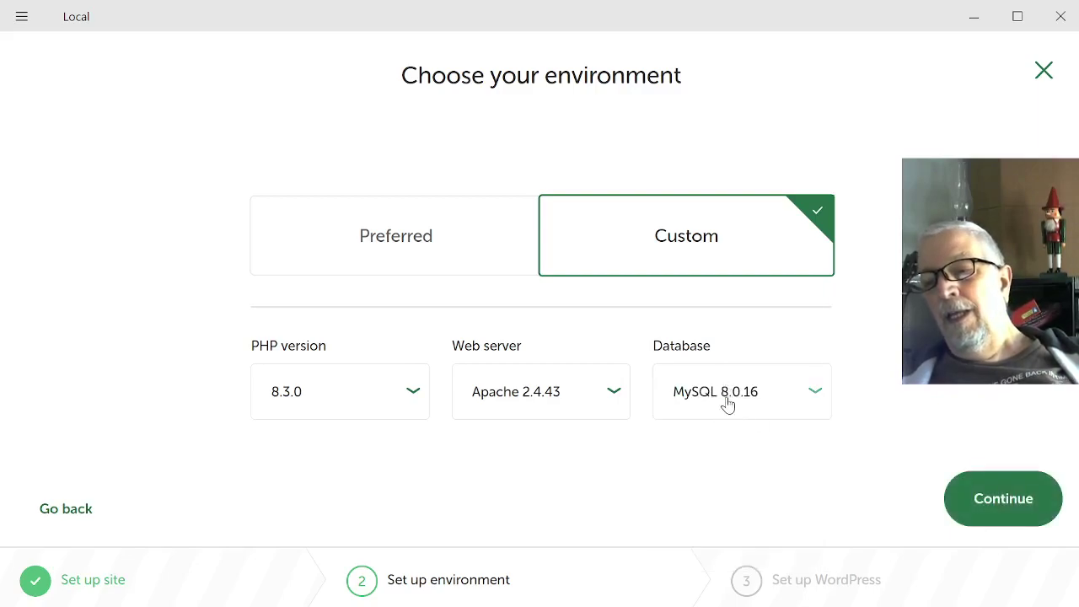
click(980, 501)
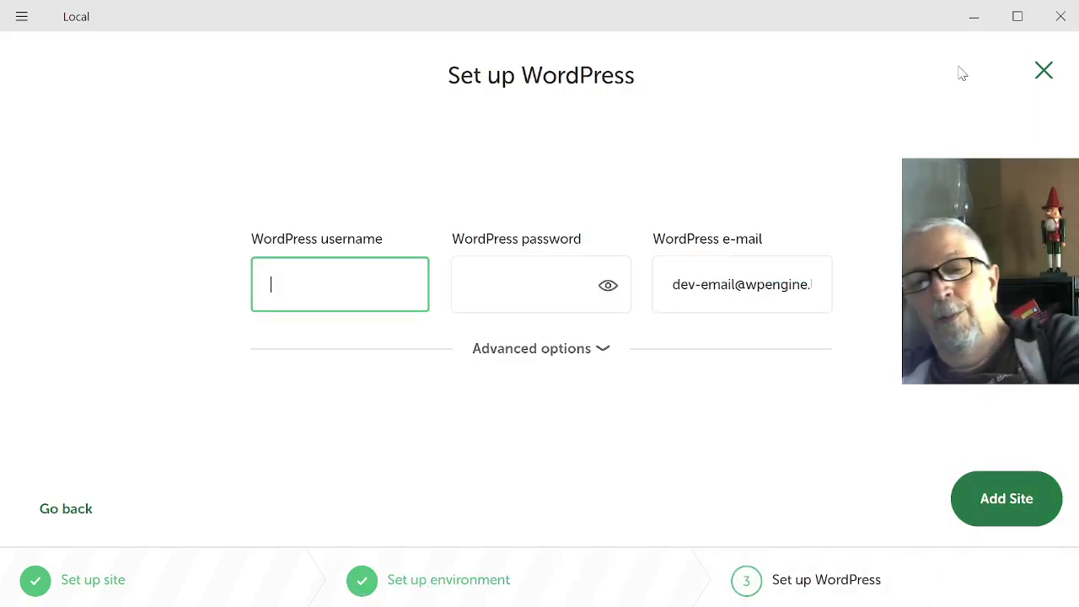
Enter WordPress username admin, a password, and paste the admin's e-mail address.
text(admin)
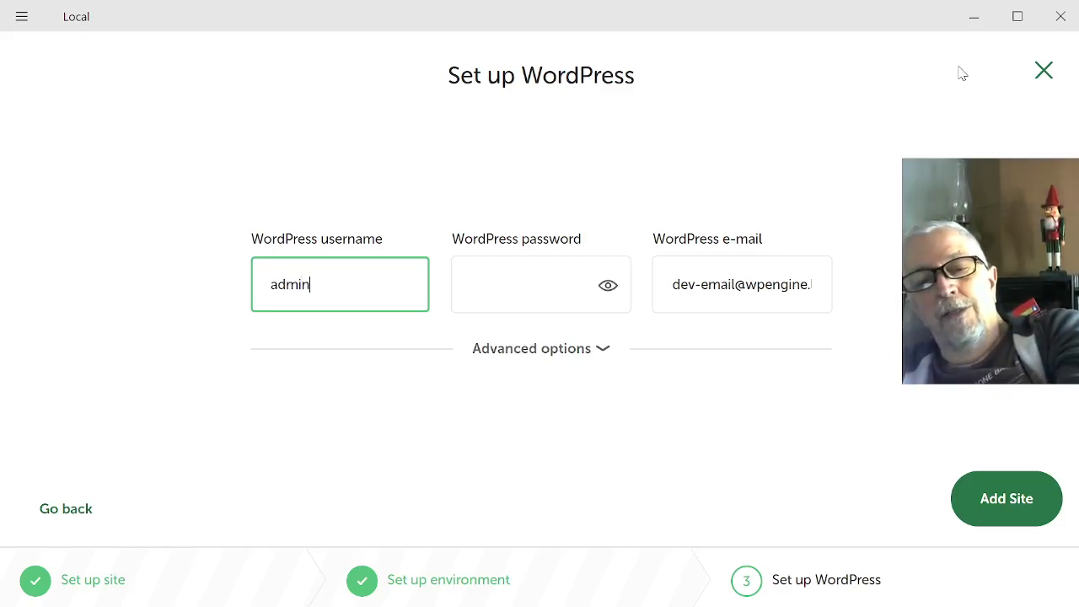
key(Tab)
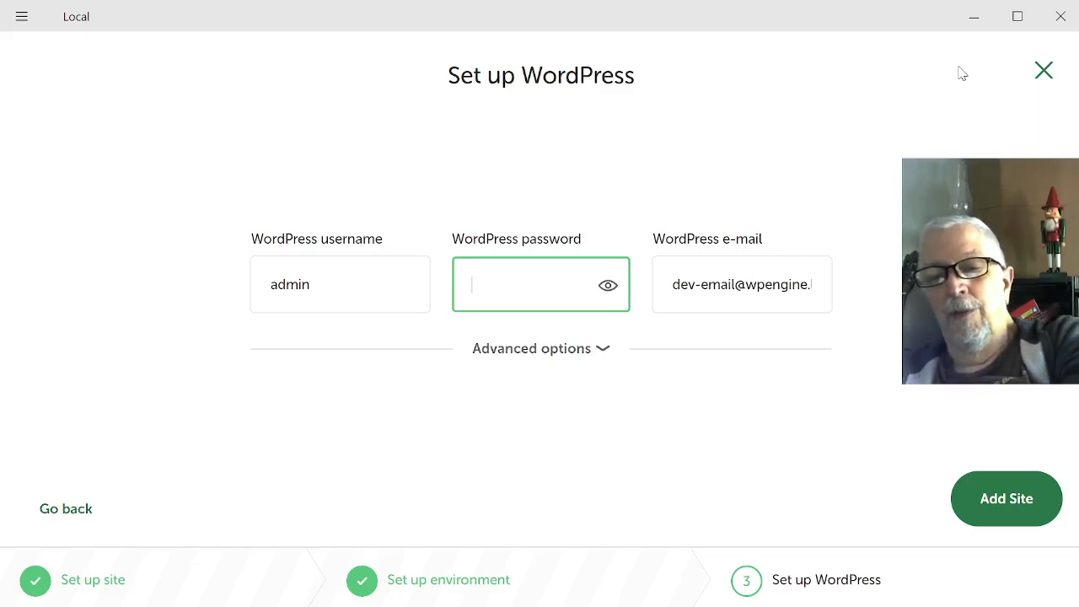
text(••••••)
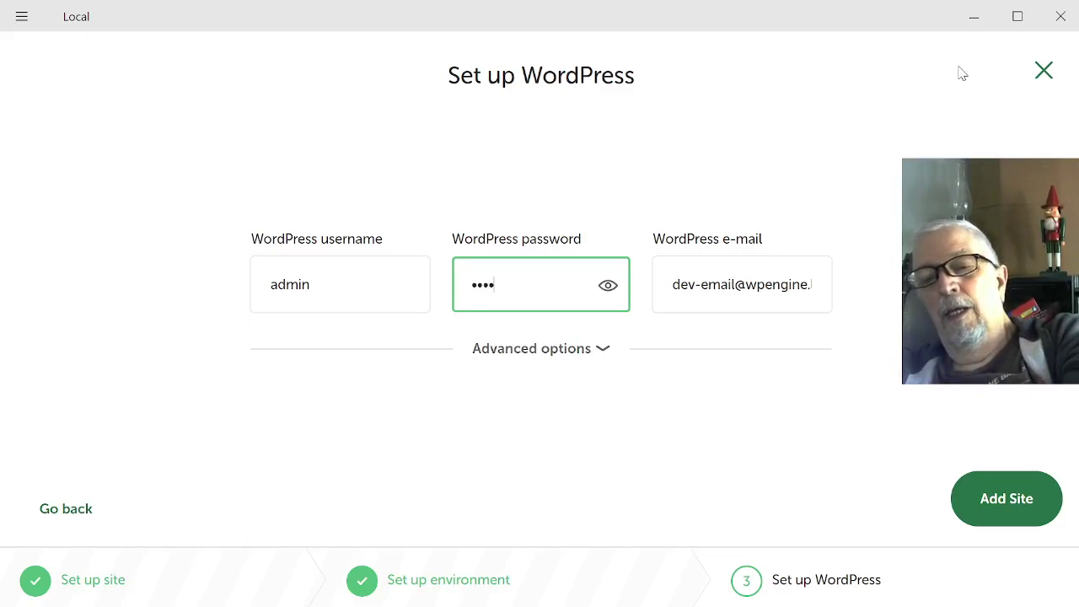
text(•)
key(Tab)
key(Tab)
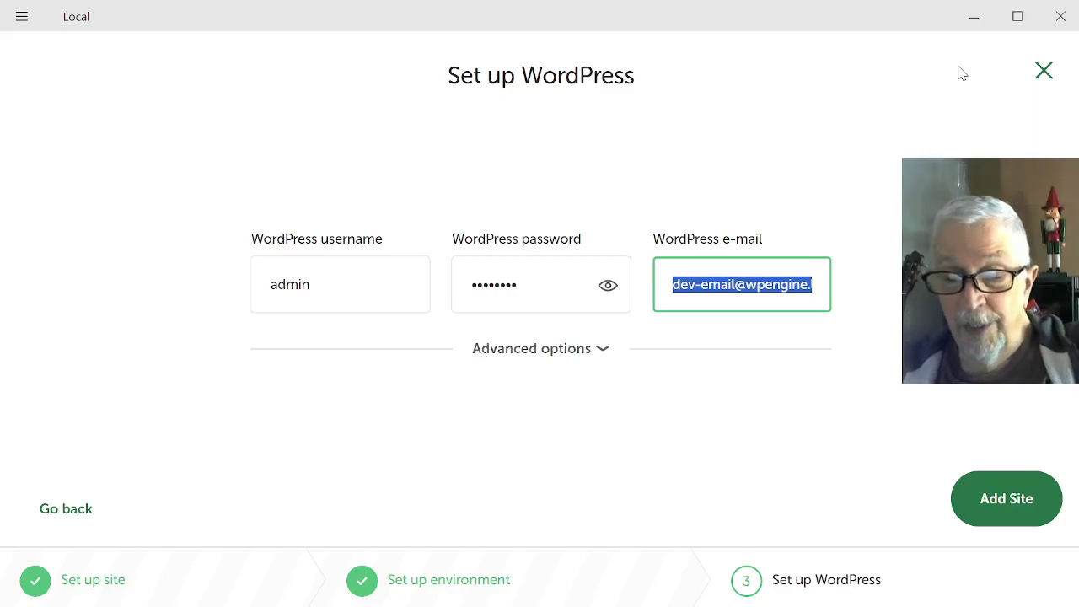
key(ctrl+v)
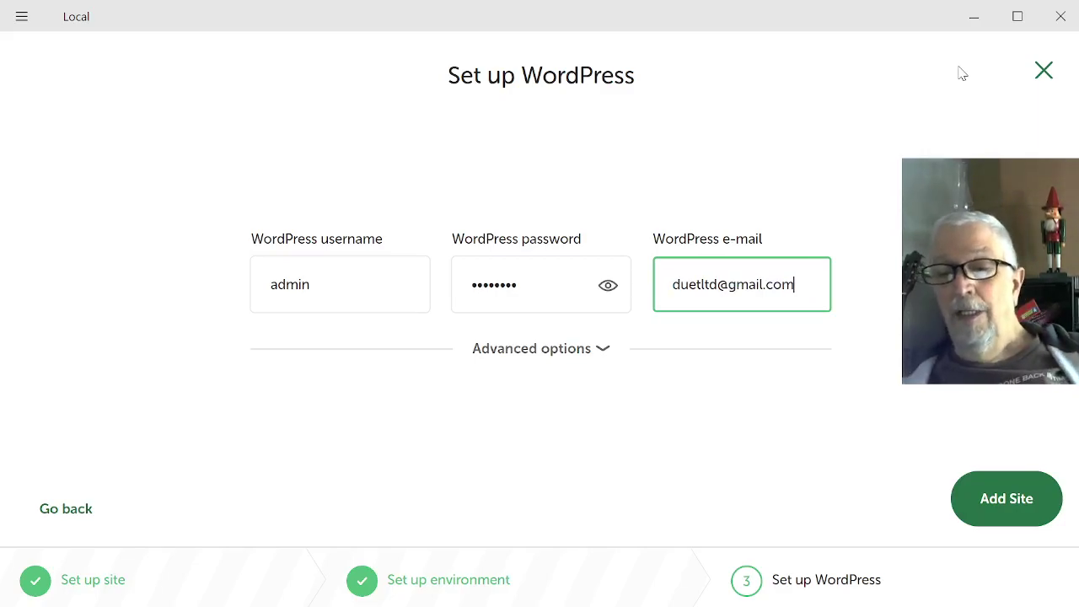
Add the 5-17 site and allow mailpit.exe through the Windows Defender Firewall.
click(1014, 503)
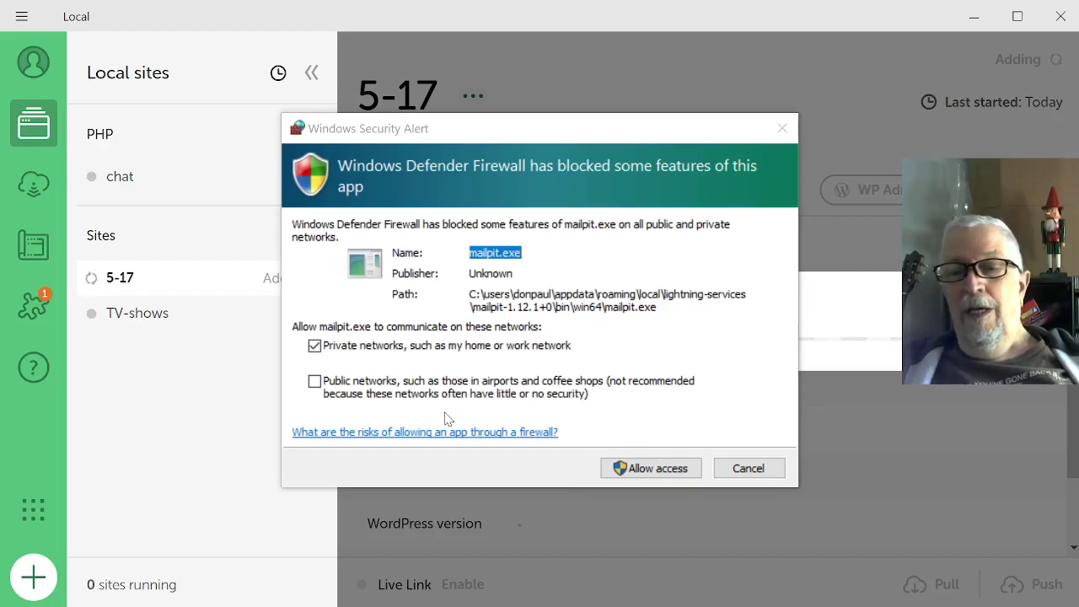
click(678, 474)
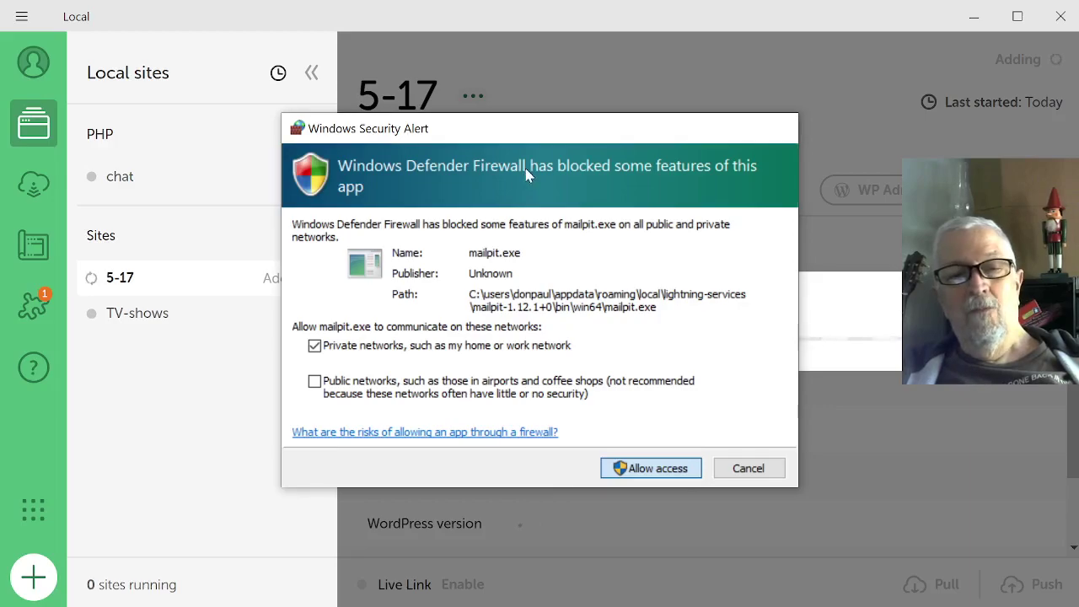
key(Return)
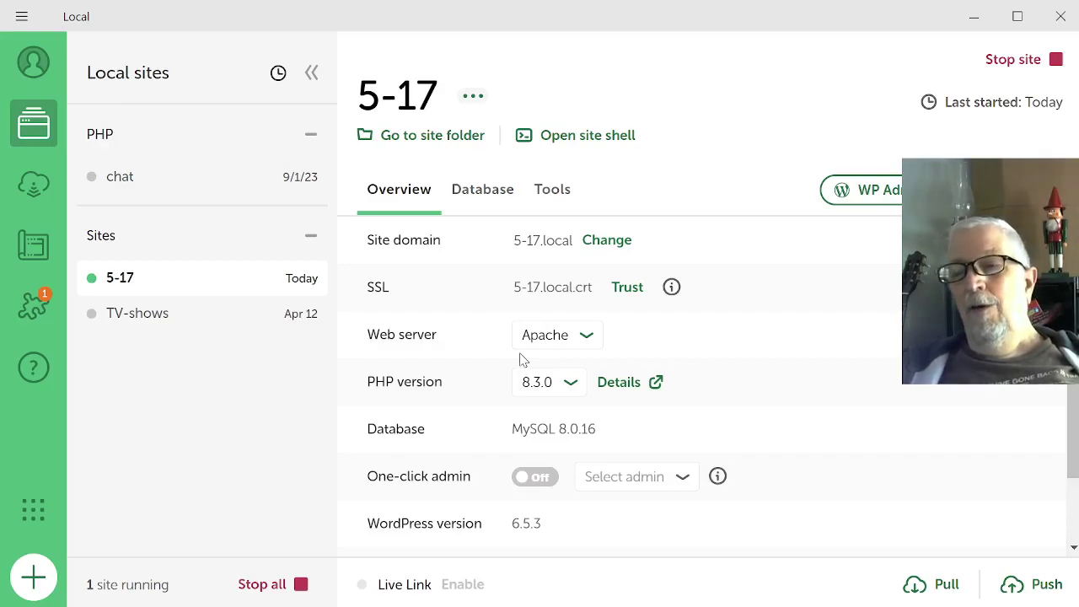
Open the 5-17 site's WP Admin in the browser from Local.
click(865, 200)
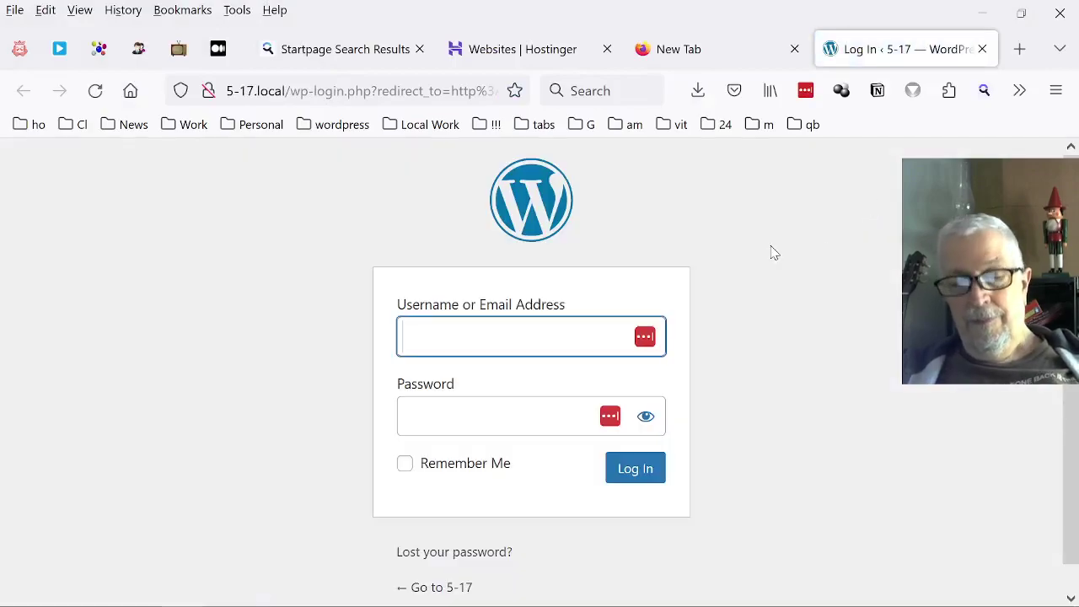
Fill in username admin and the site password, with Remember Me ticked.
text(admin)
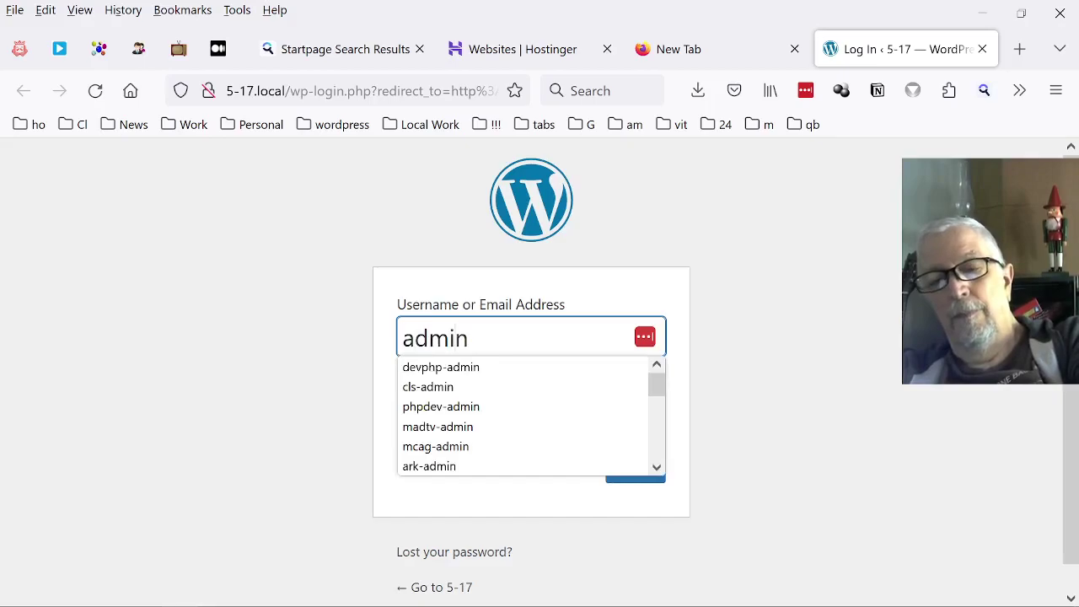
click(497, 417)
text(admin)
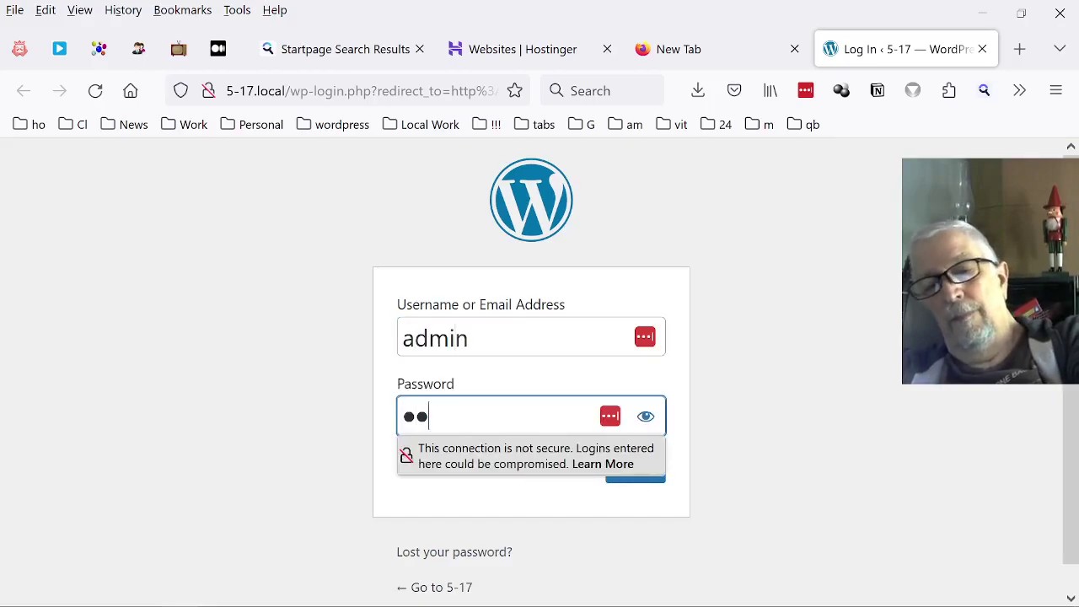
text(123)
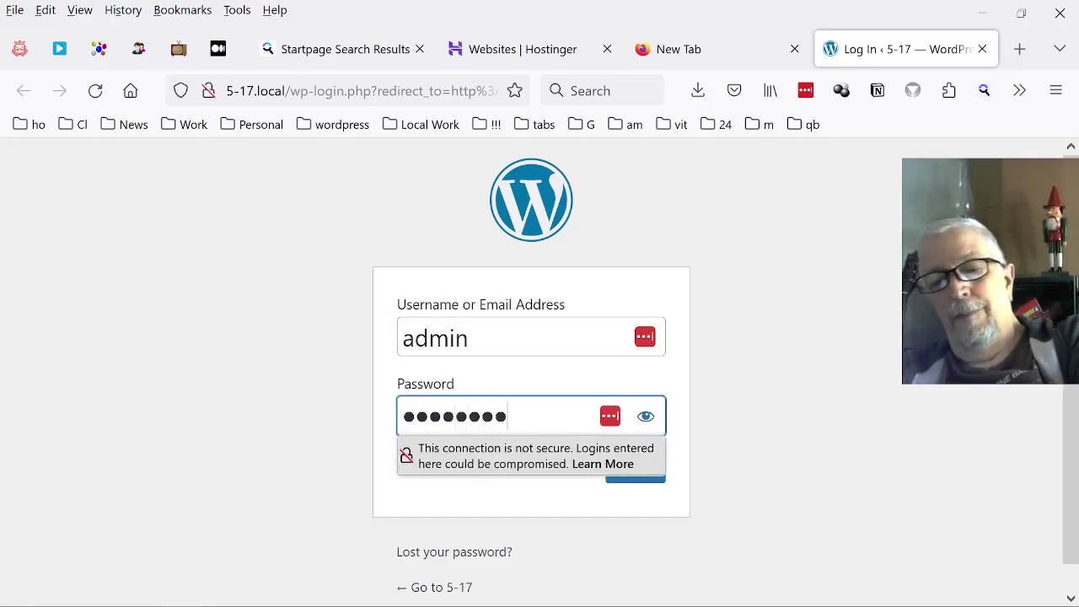
key(Tab)
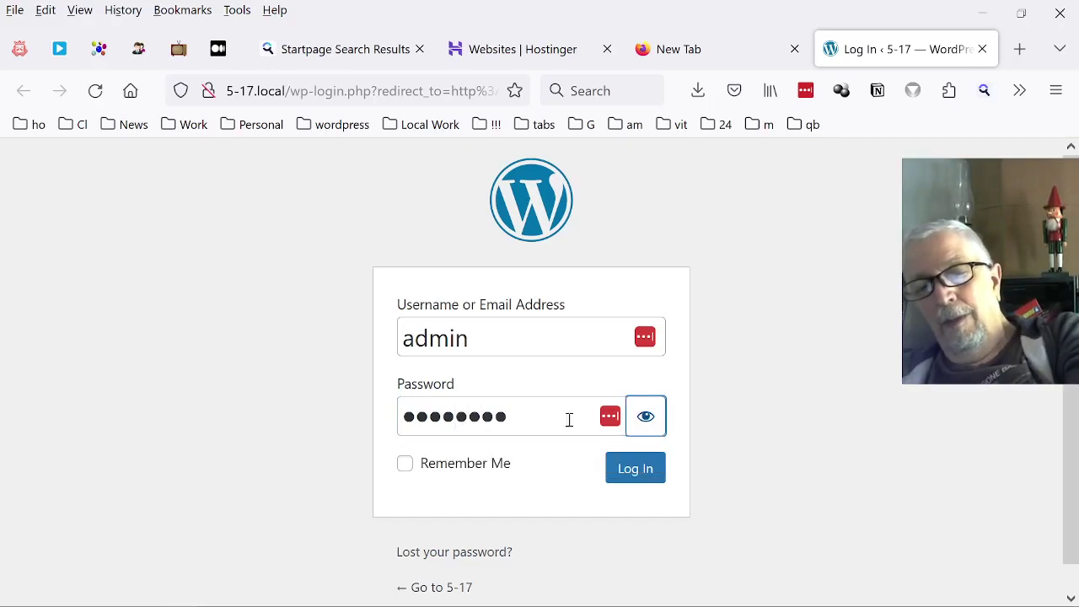
click(465, 464)
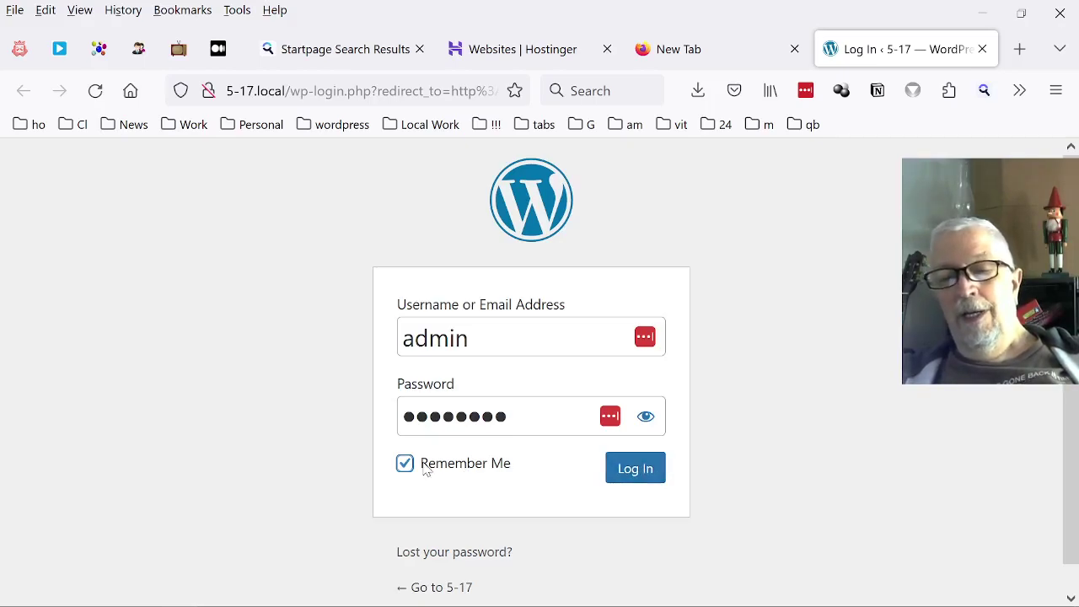
click(618, 474)
Log in to the 5-17.local dashboard and save the login in LastPass.
click(618, 474)
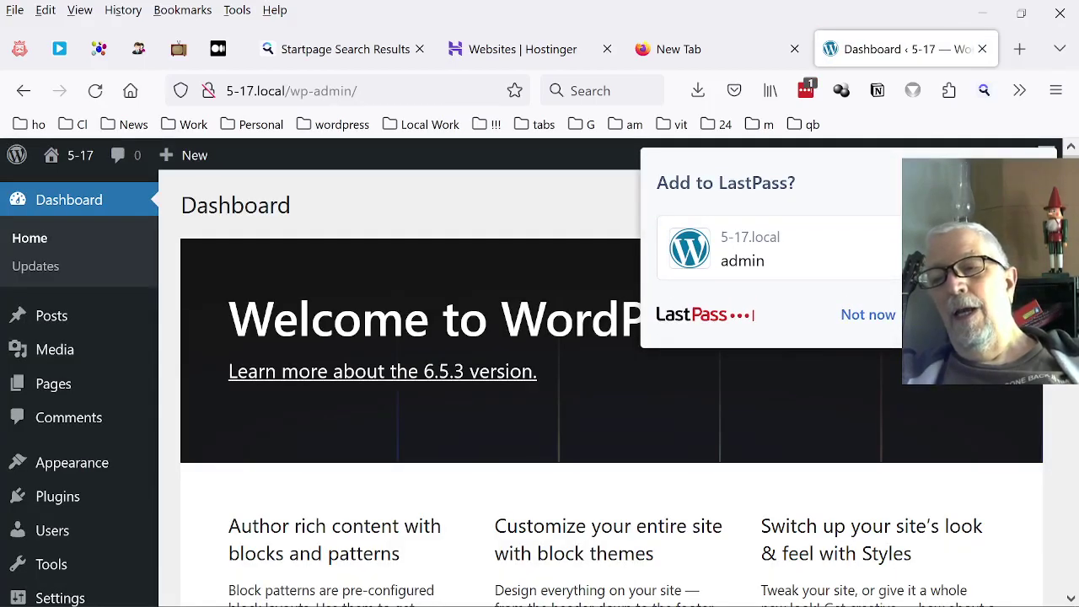
click(944, 314)
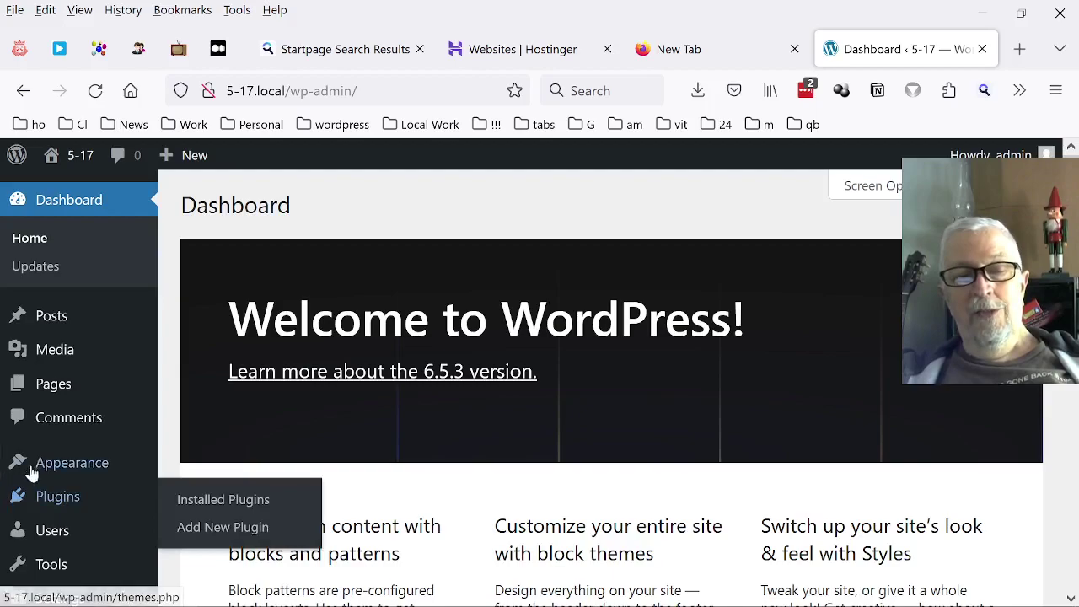
mouse_move(32, 468)
mouse_move(34, 503)
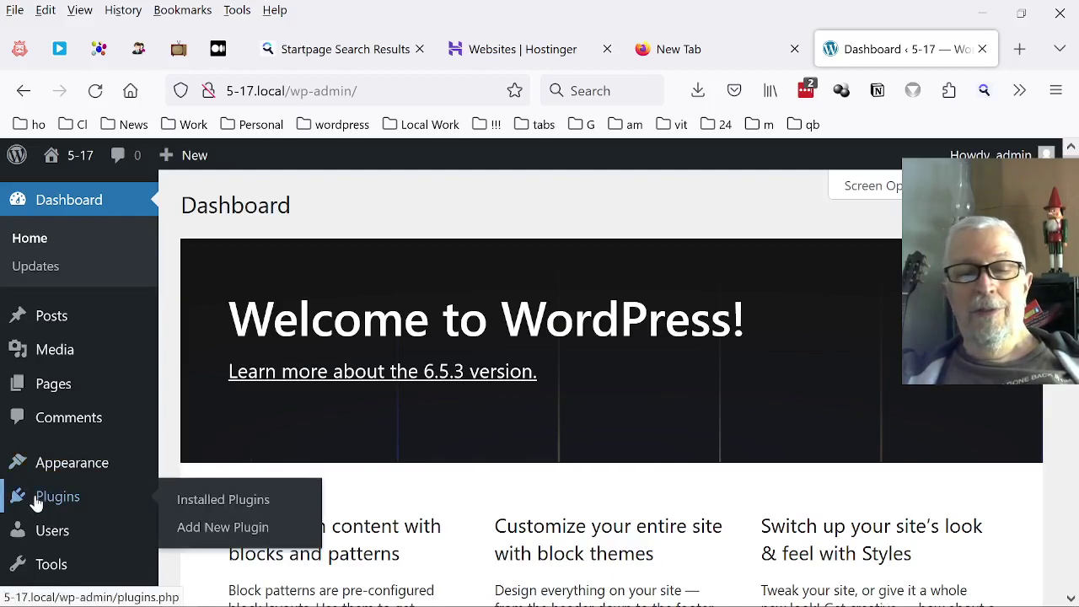
Search the plugin directory for Elementor and install Elementor Website Builder.
click(213, 528)
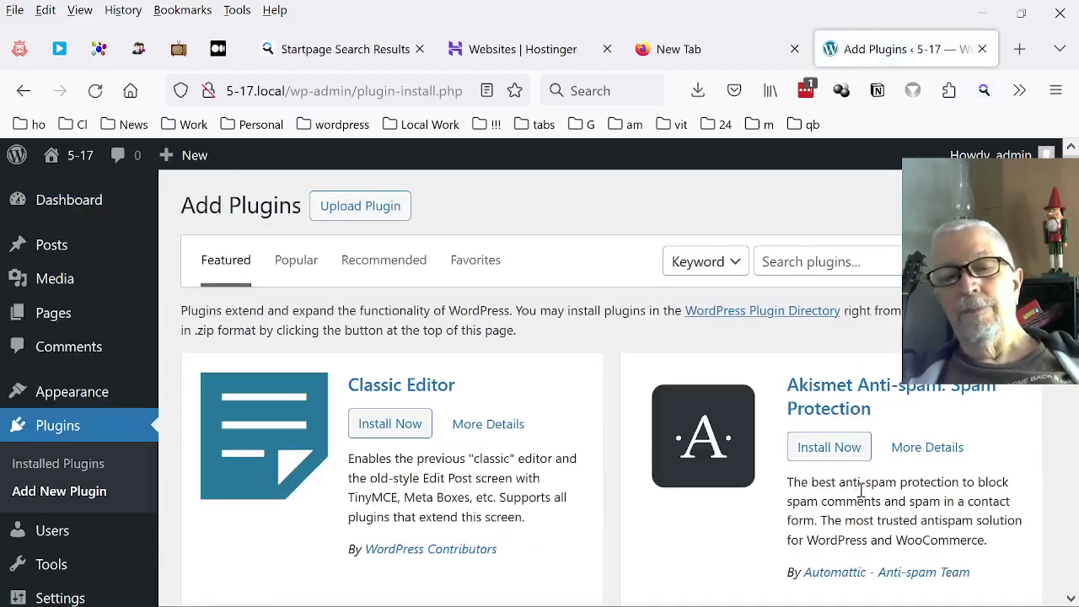
click(829, 262)
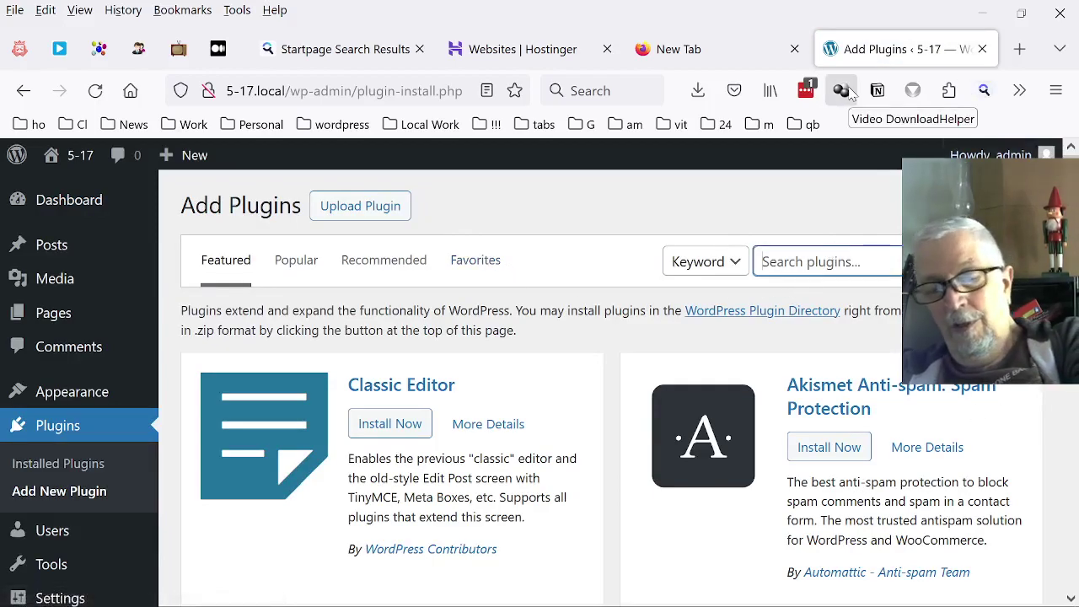
text(el)
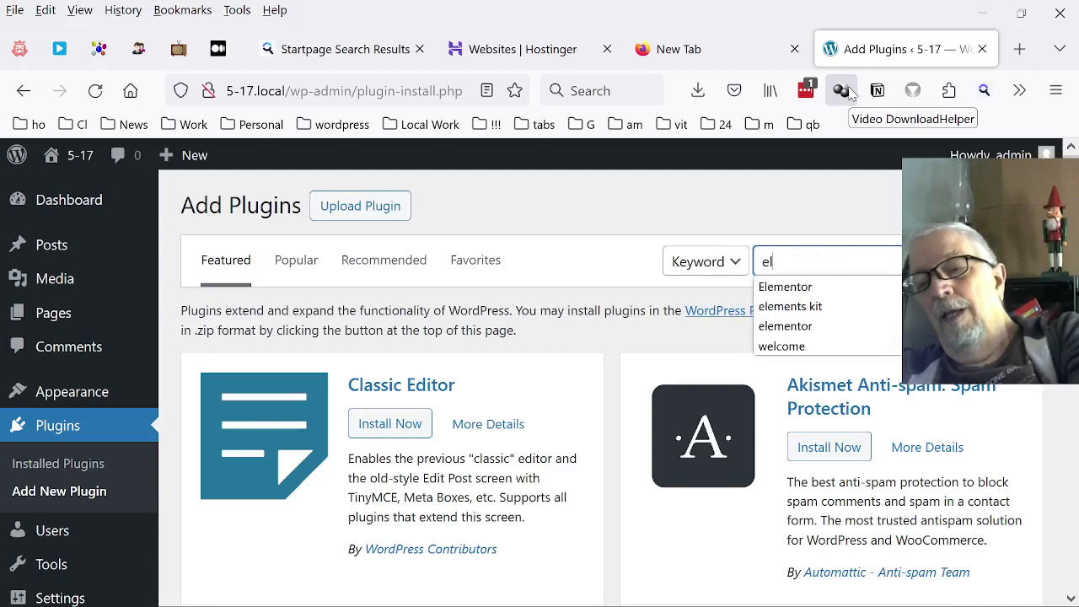
text(ema)
key(BackSpace)
key(Down)
key(Return)
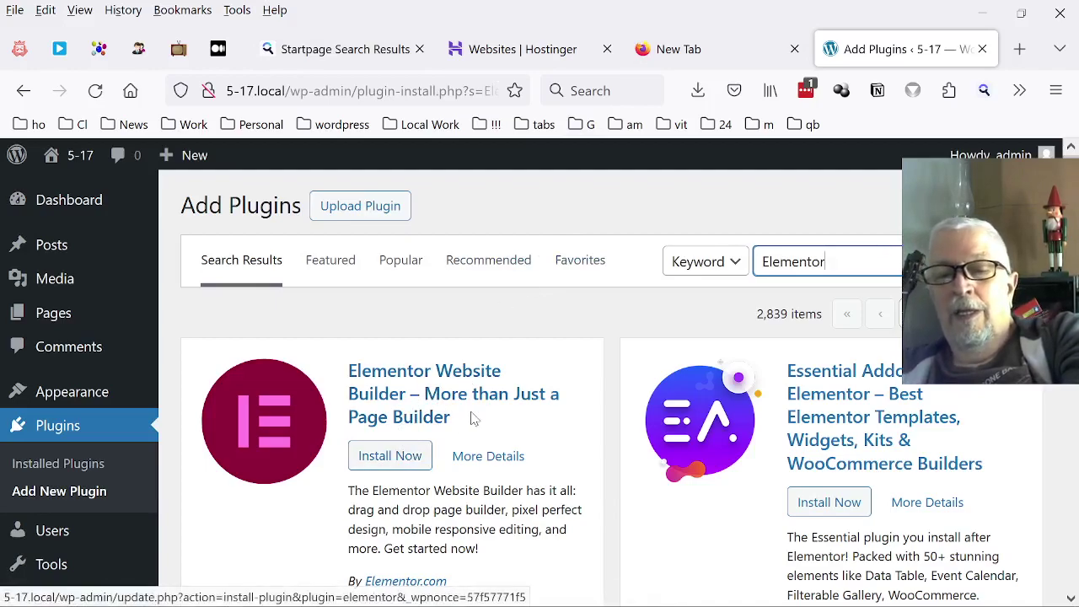
click(403, 457)
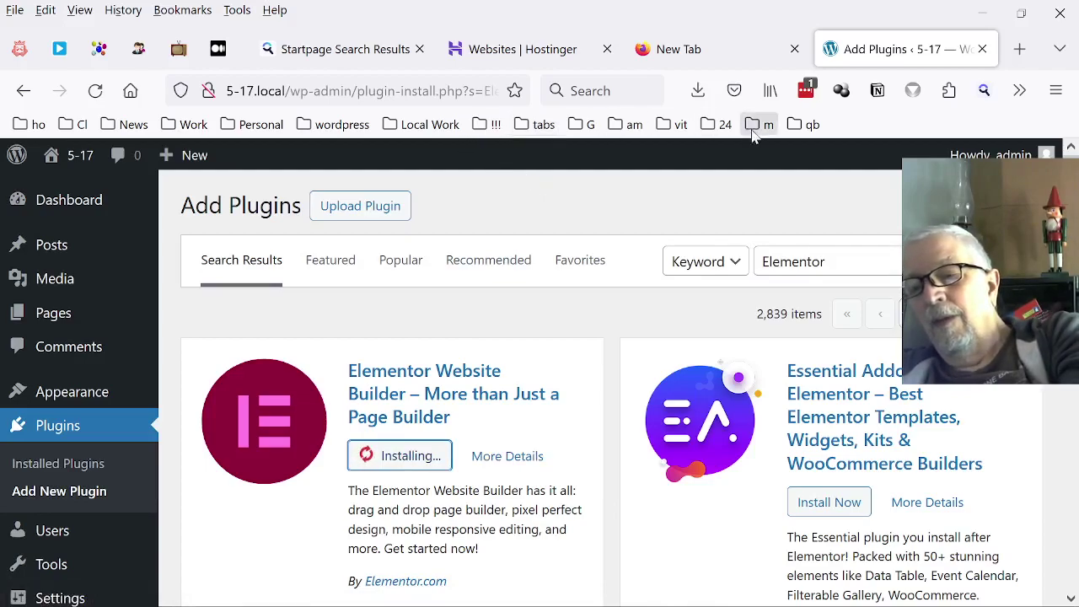
Trim the Elementor search term to begin a new plugin search.
scroll(705, 205, down, 2)
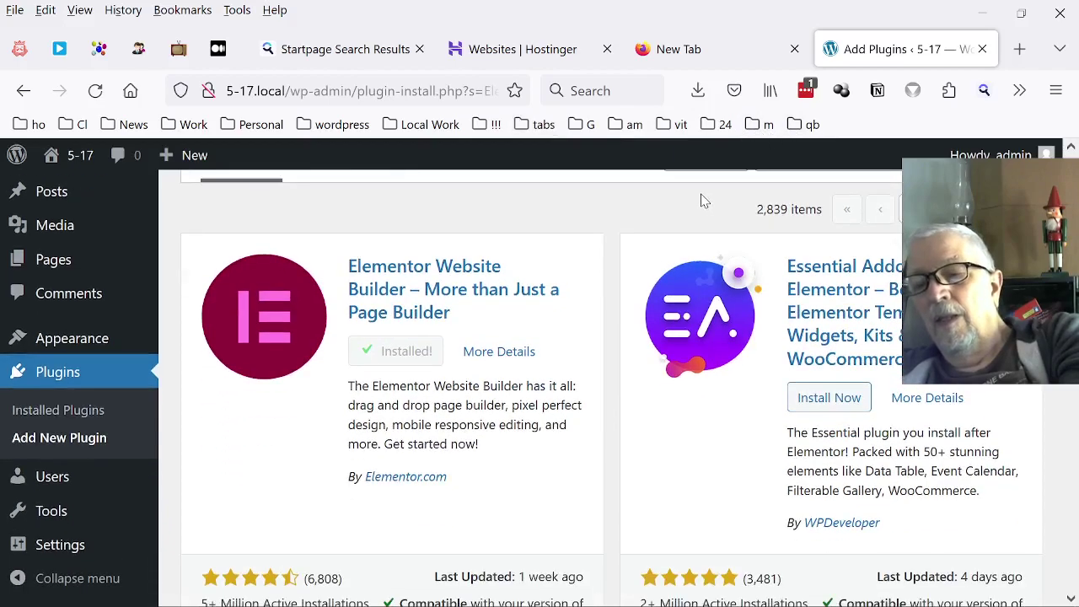
scroll(704, 203, down, 5)
scroll(685, 184, up, 8)
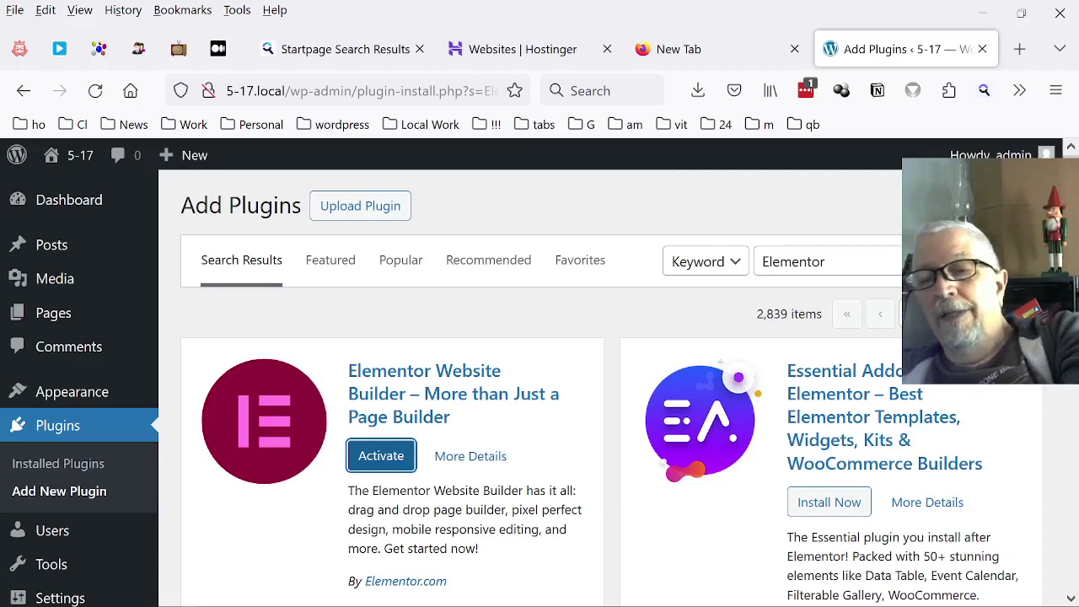
click(891, 255)
key(BackSpace)
key(BackSpace)
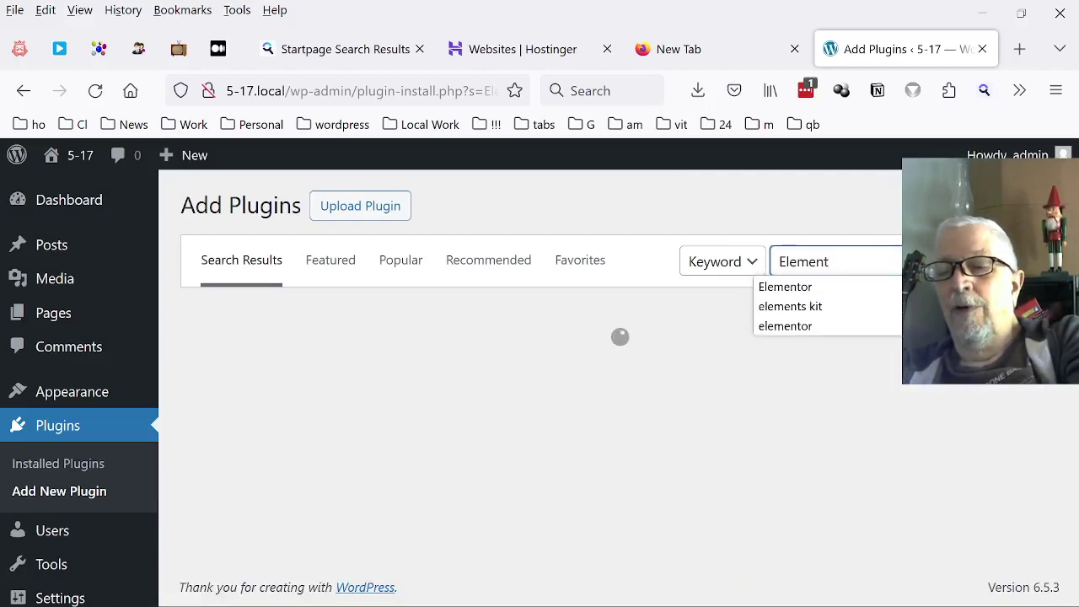
Search the plugin directory for 'elements kit'.
text(s)
key(Down)
key(Return)
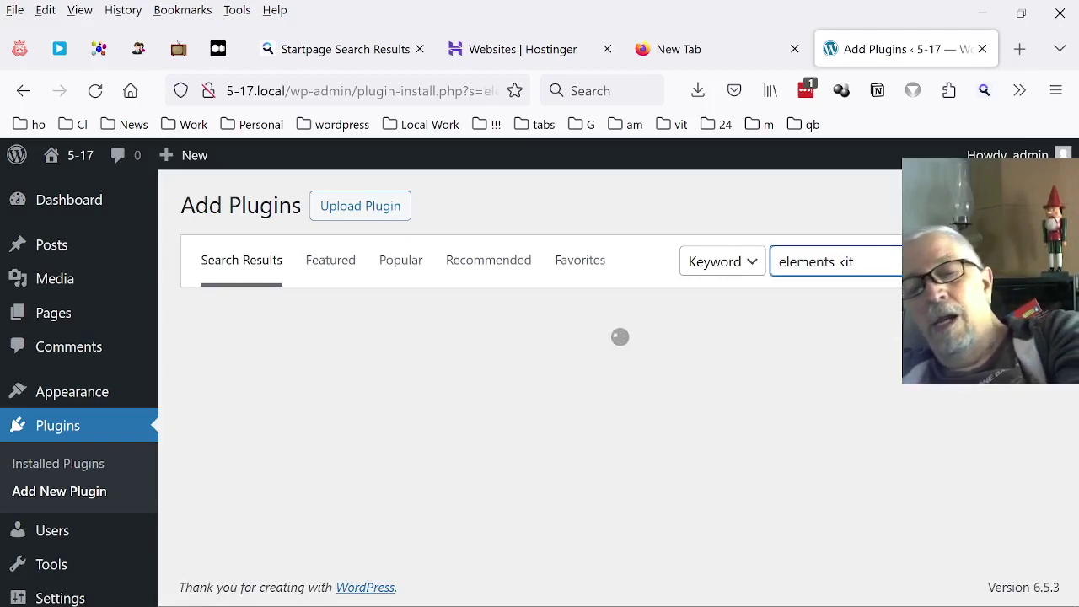
mouse_move(1011, 155)
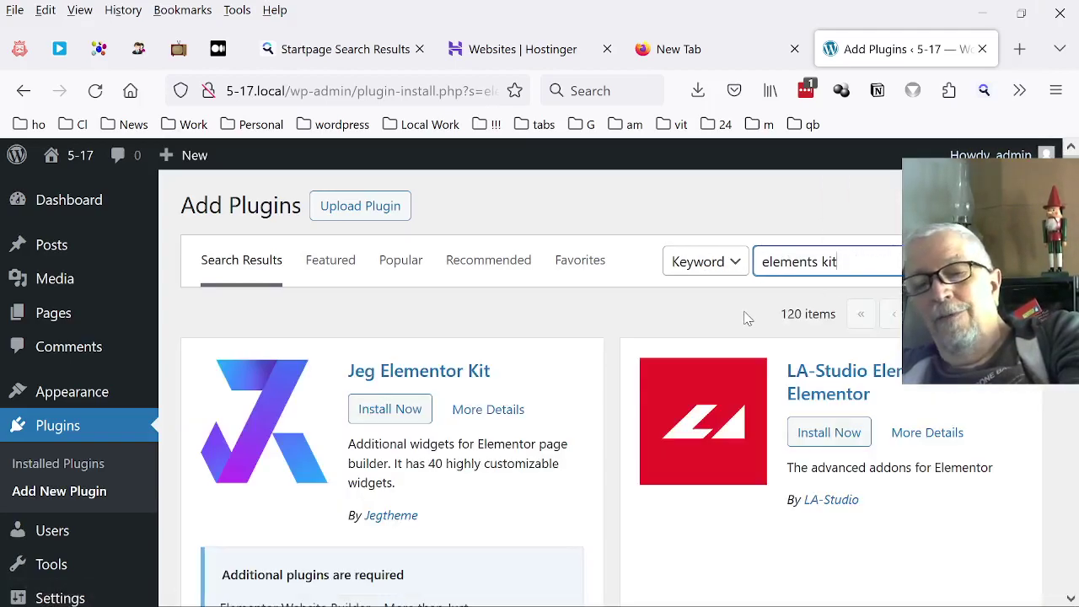
Refine the search to 'elementskit', install ElementsKit, and view the installed plugins.
click(872, 265)
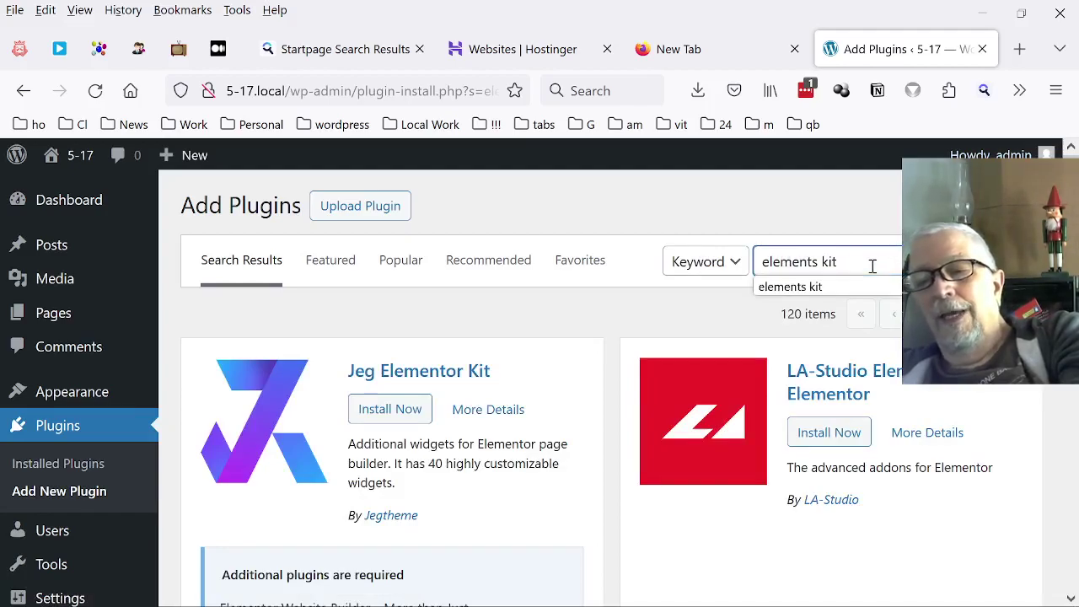
key(Down)
key(Return)
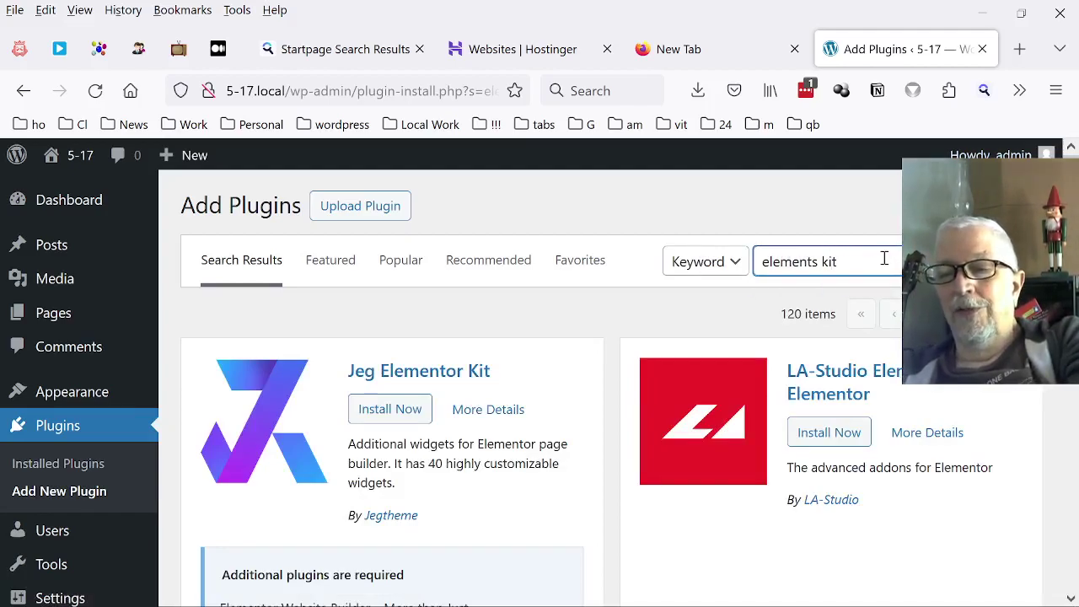
click(814, 261)
key(BackSpace)
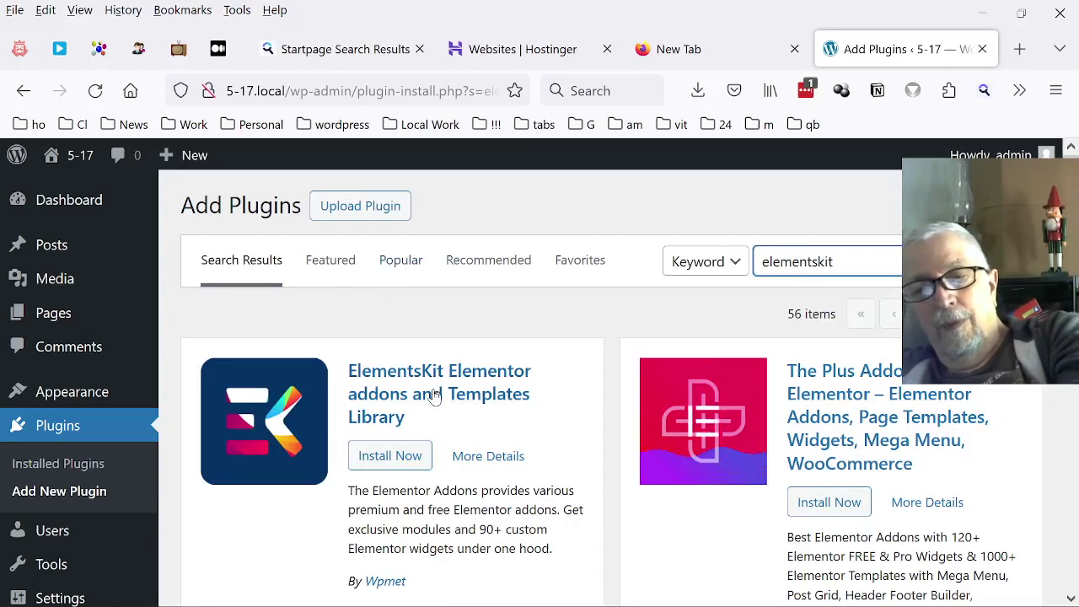
click(393, 463)
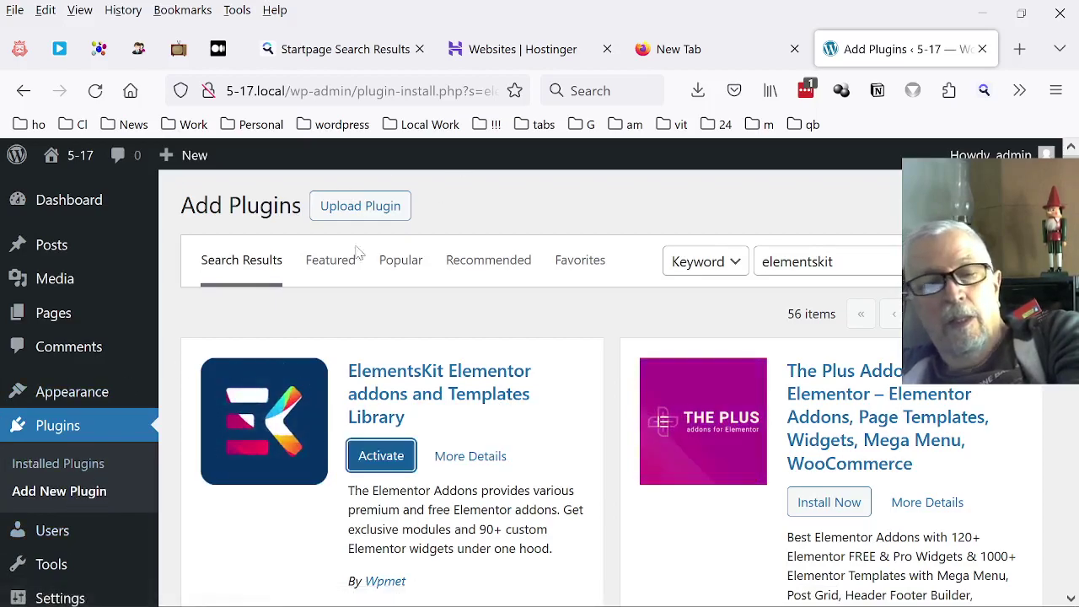
click(38, 476)
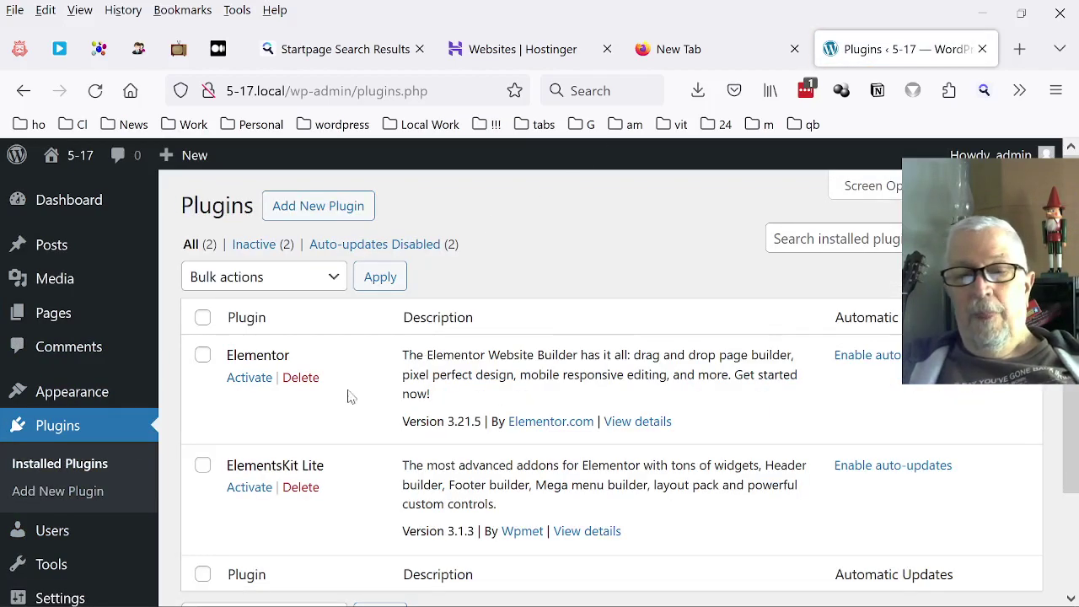
Activate Elementor and skip connecting an Elementor account in the setup wizard.
click(251, 381)
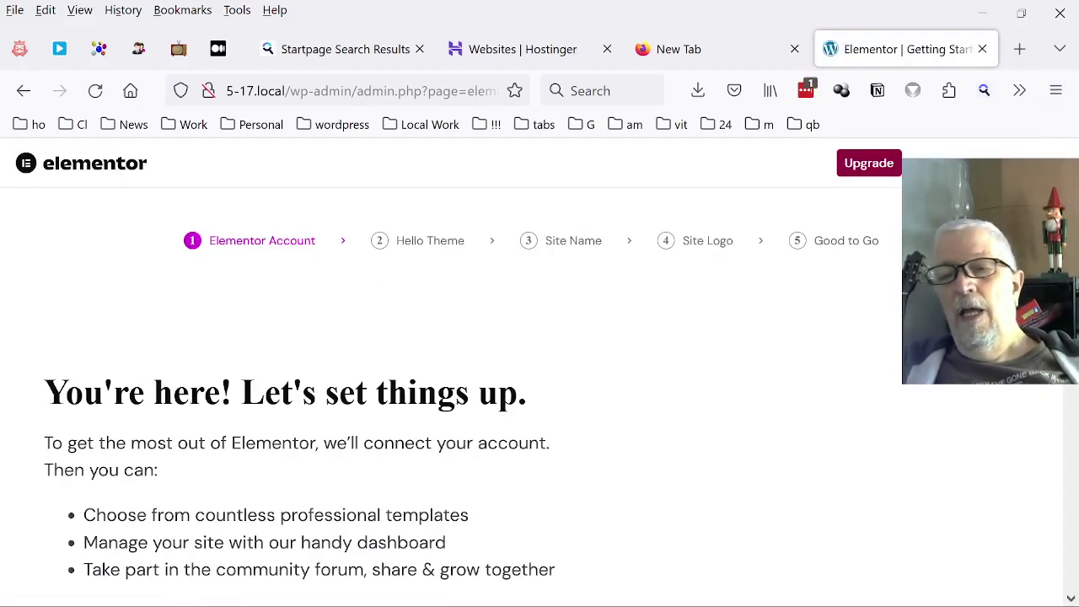
scroll(539, 379, down, 10)
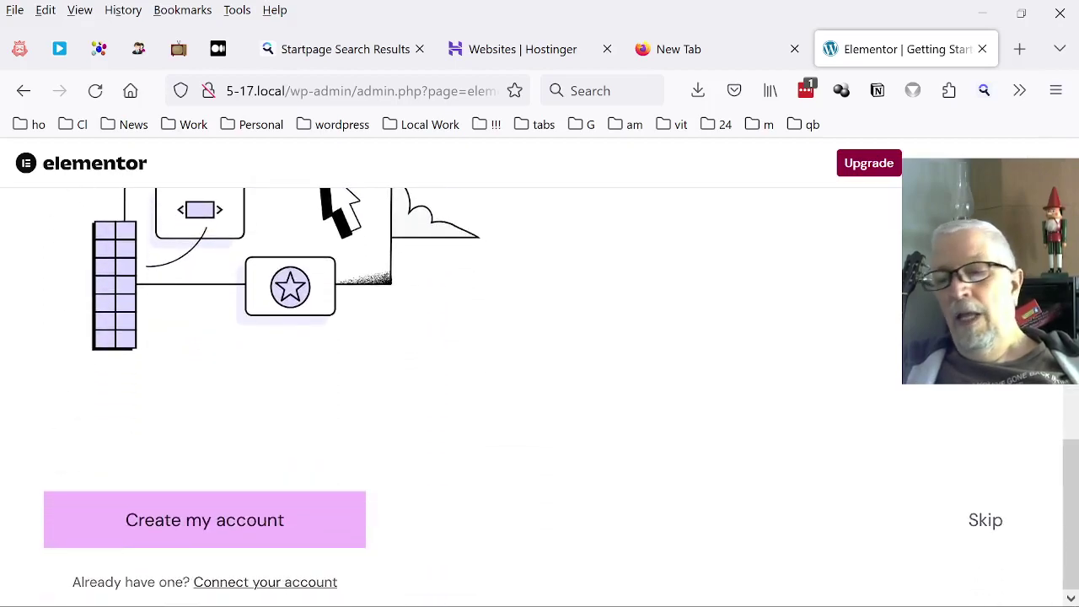
click(982, 526)
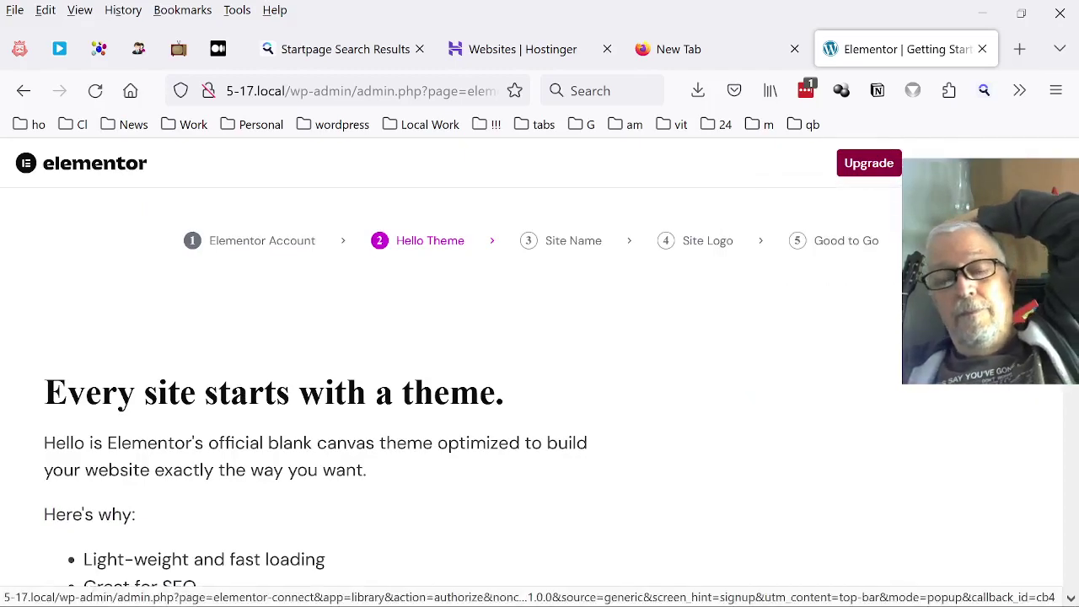
Choose to continue with the Hello theme.
scroll(419, 349, down, 5)
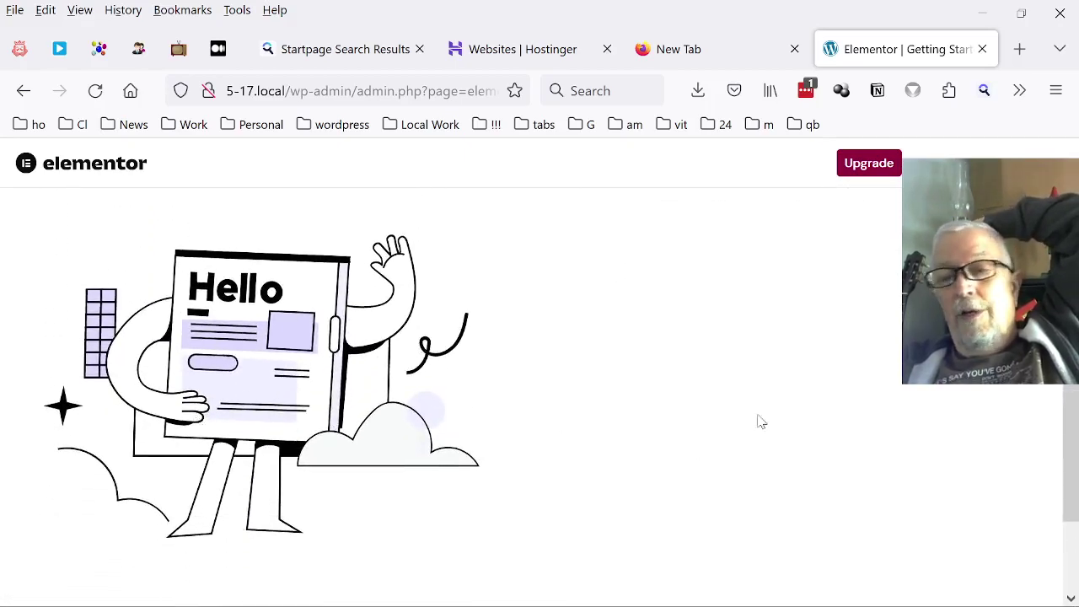
scroll(556, 428, down, 3)
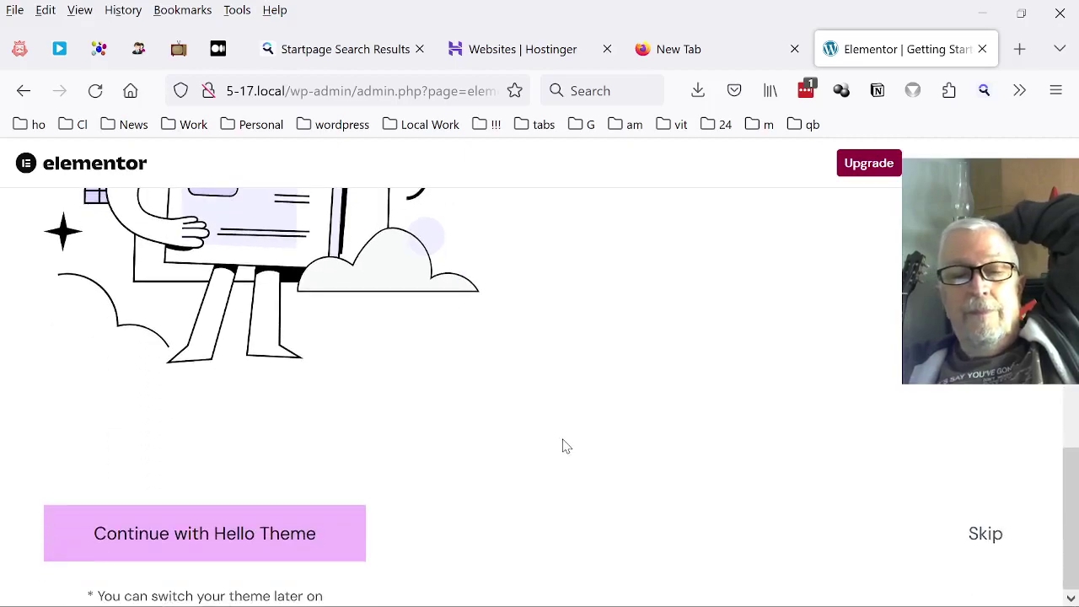
mouse_move(223, 588)
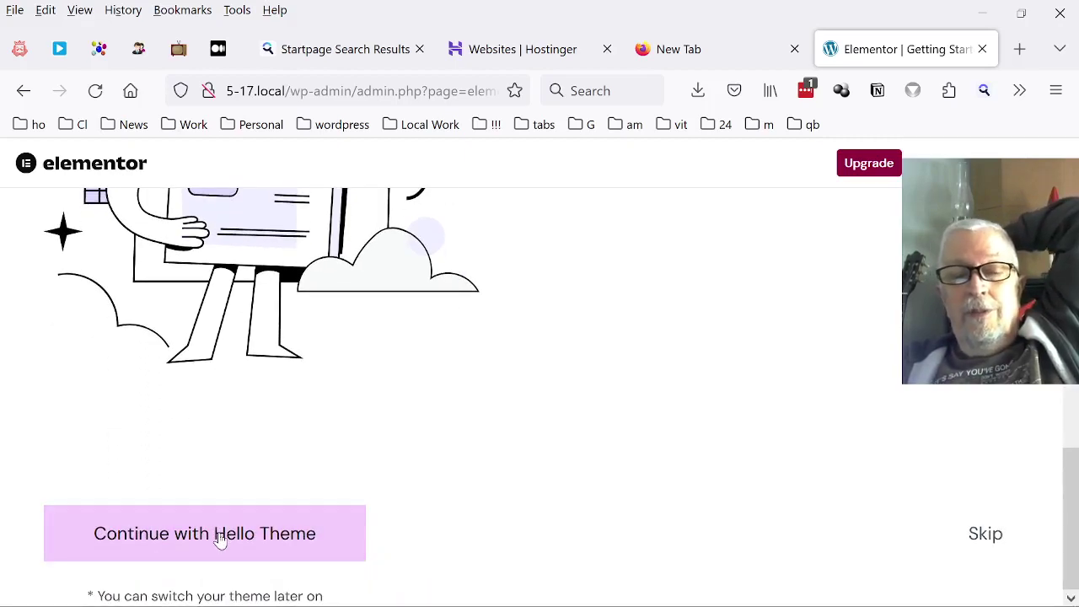
click(221, 539)
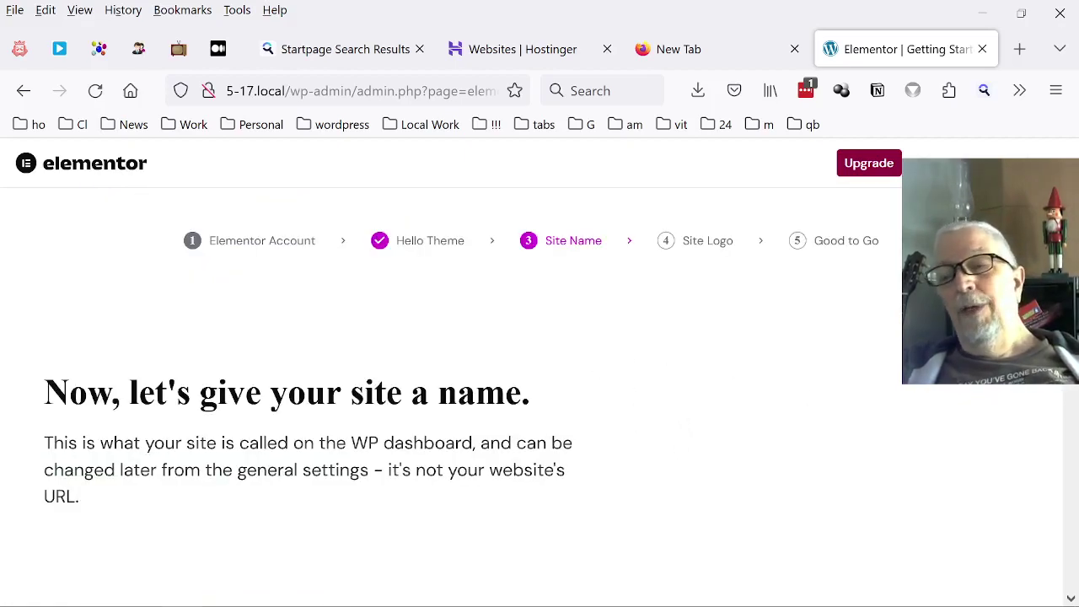
Enter meetup-5-17 as the site name, go to the next step, then skip the Site Logo step.
scroll(761, 312, down, 6)
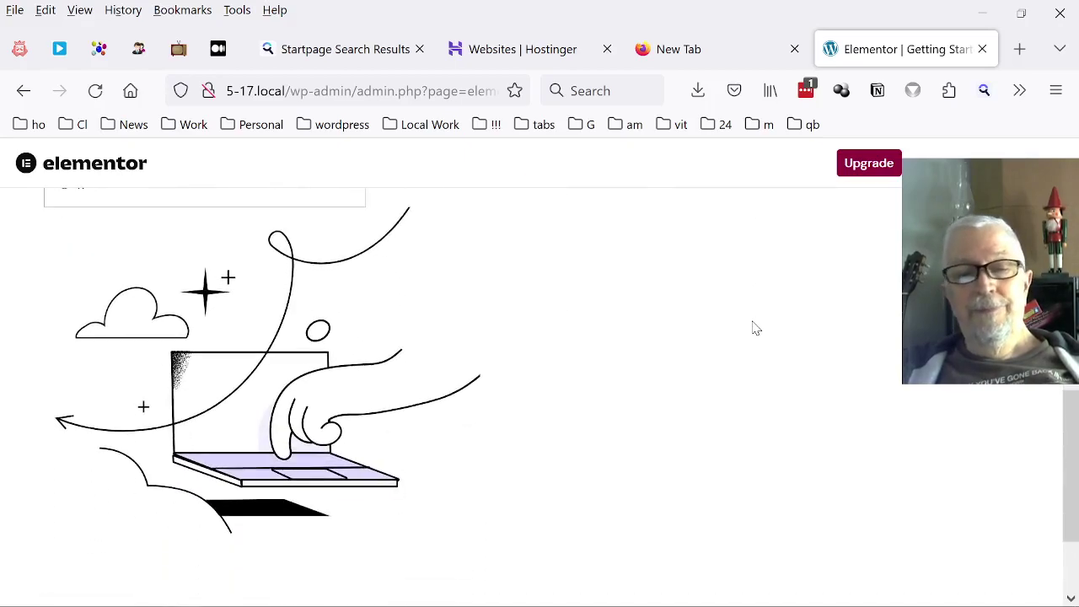
scroll(756, 328, up, 6)
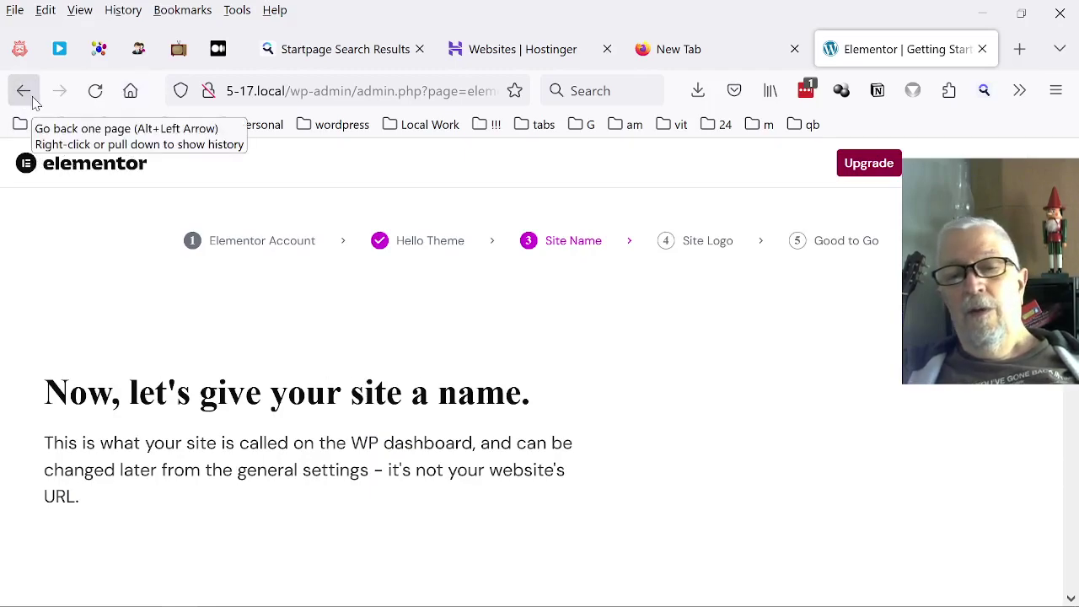
scroll(439, 324, down, 6)
scroll(429, 320, down, 2)
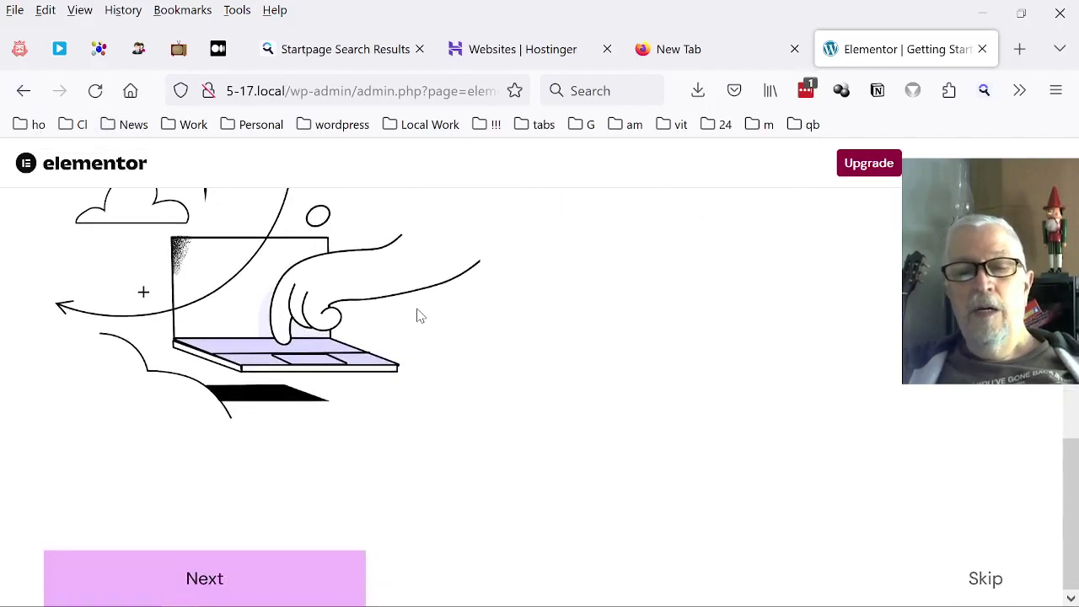
scroll(262, 384, up, 5)
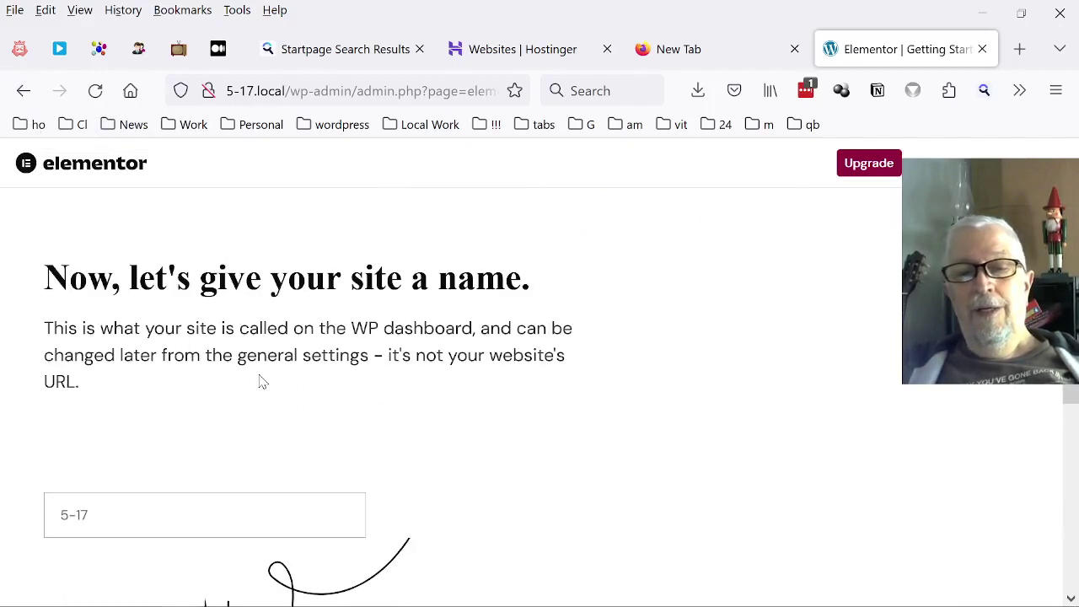
click(126, 512)
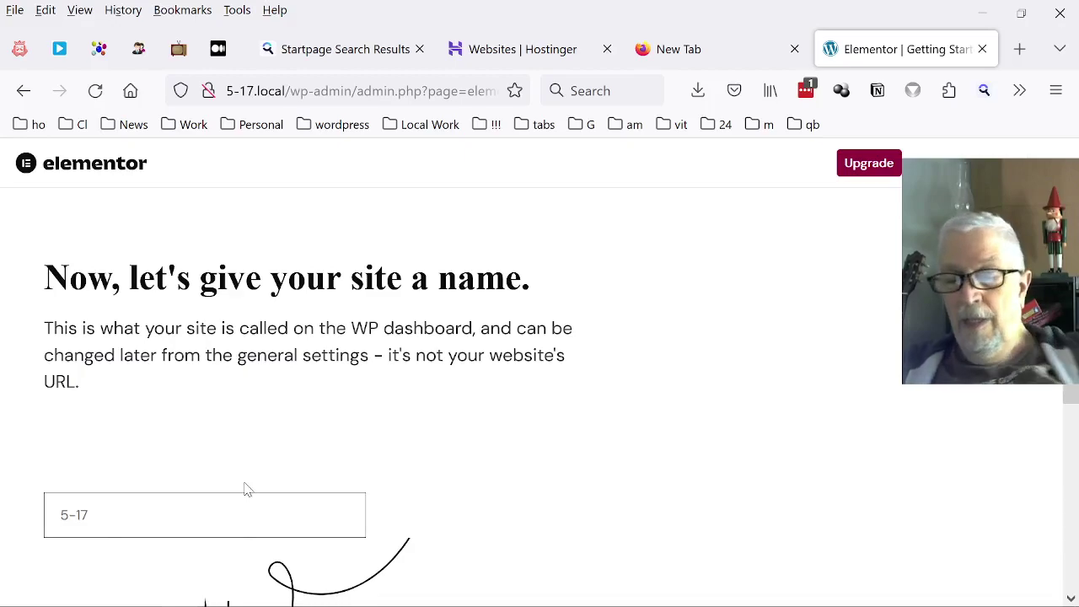
key(BackSpace)
text(meetup-)
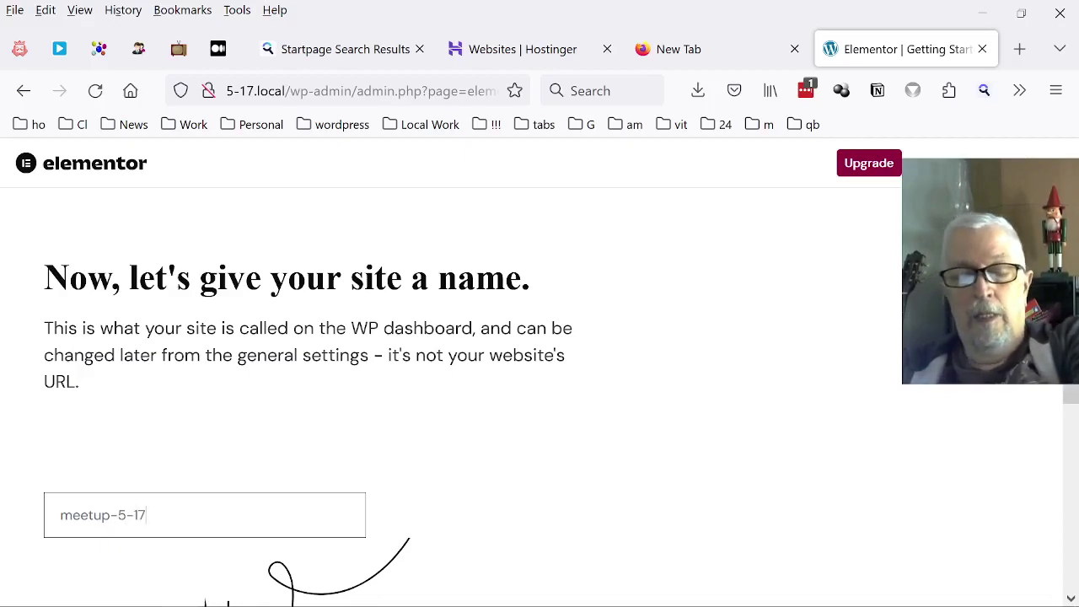
scroll(166, 431, down, 5)
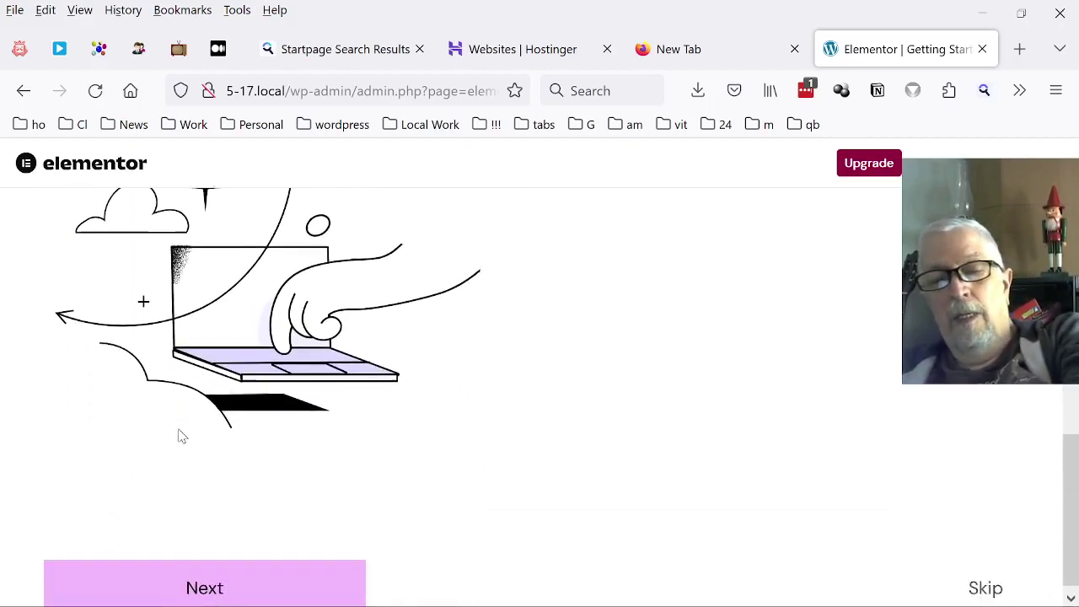
click(211, 562)
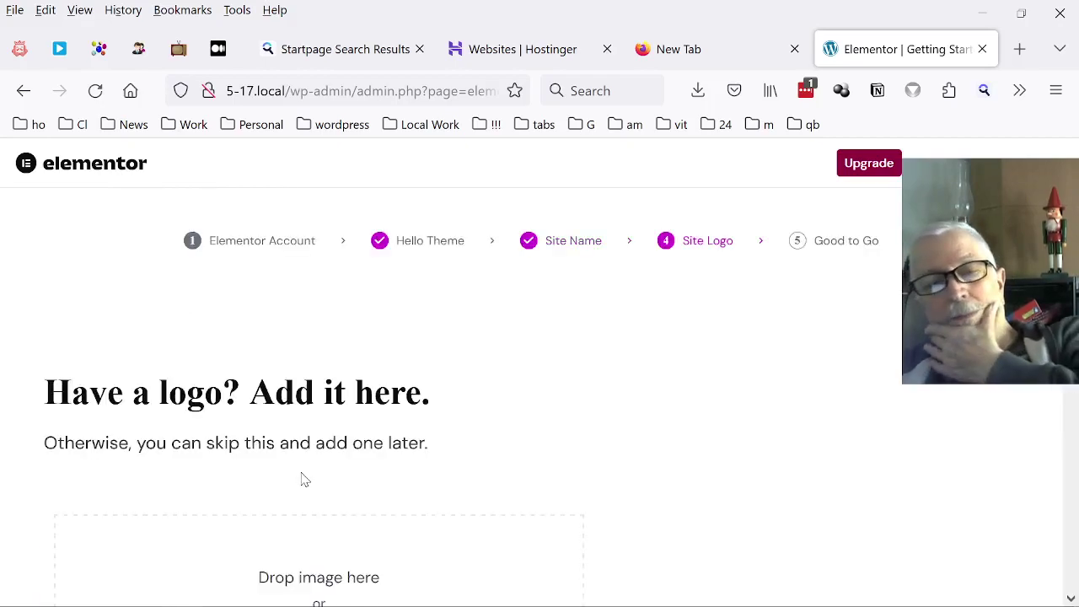
scroll(307, 473, down, 6)
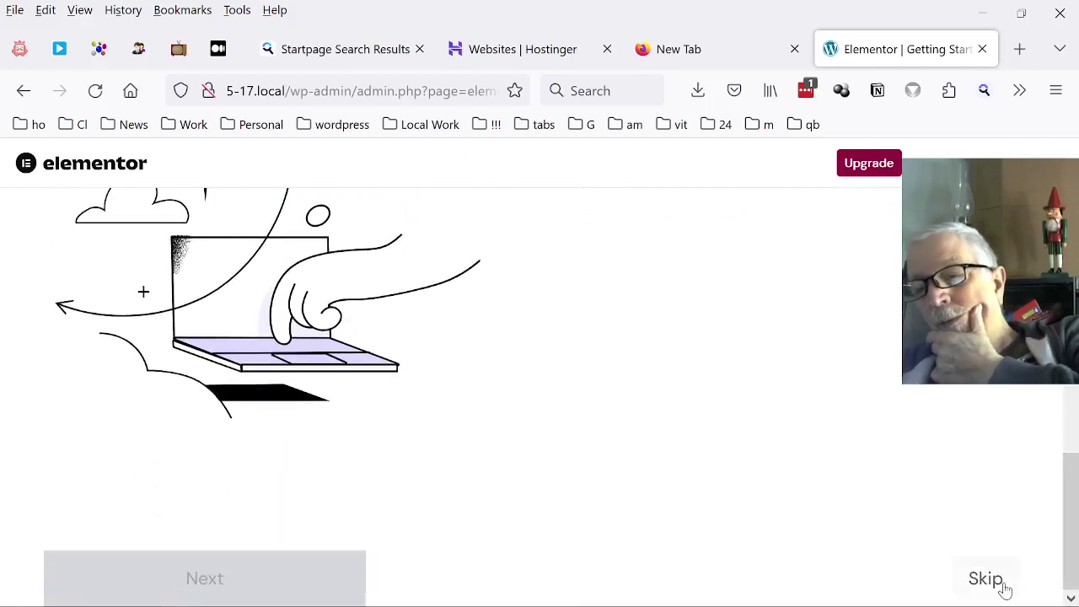
click(1003, 584)
Leave the 'That's a wrap!' step and open the Elementor editor on a new page.
scroll(936, 447, down, 3)
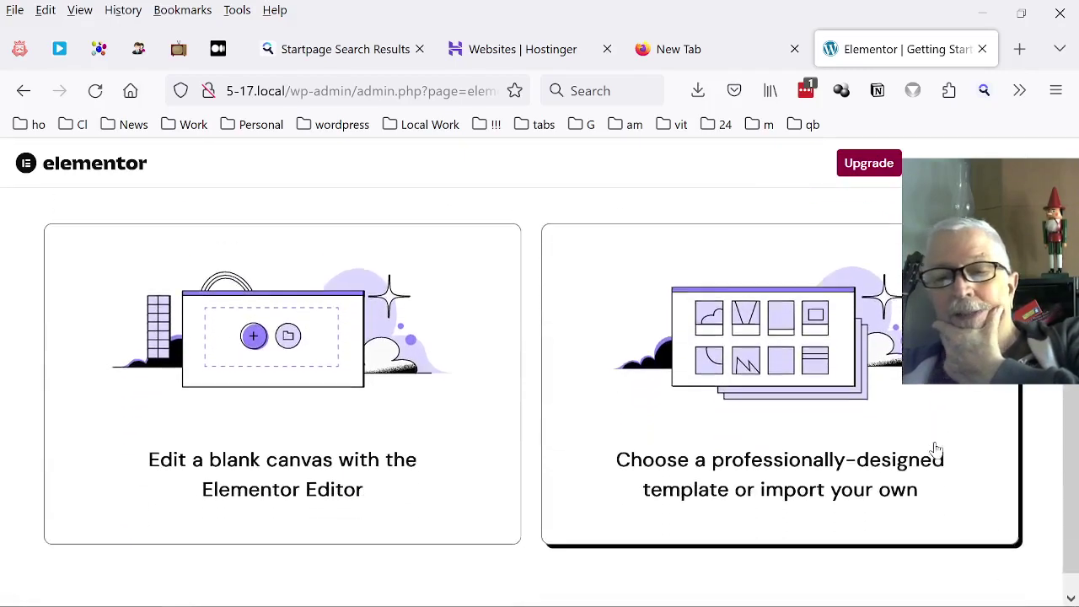
scroll(927, 444, up, 3)
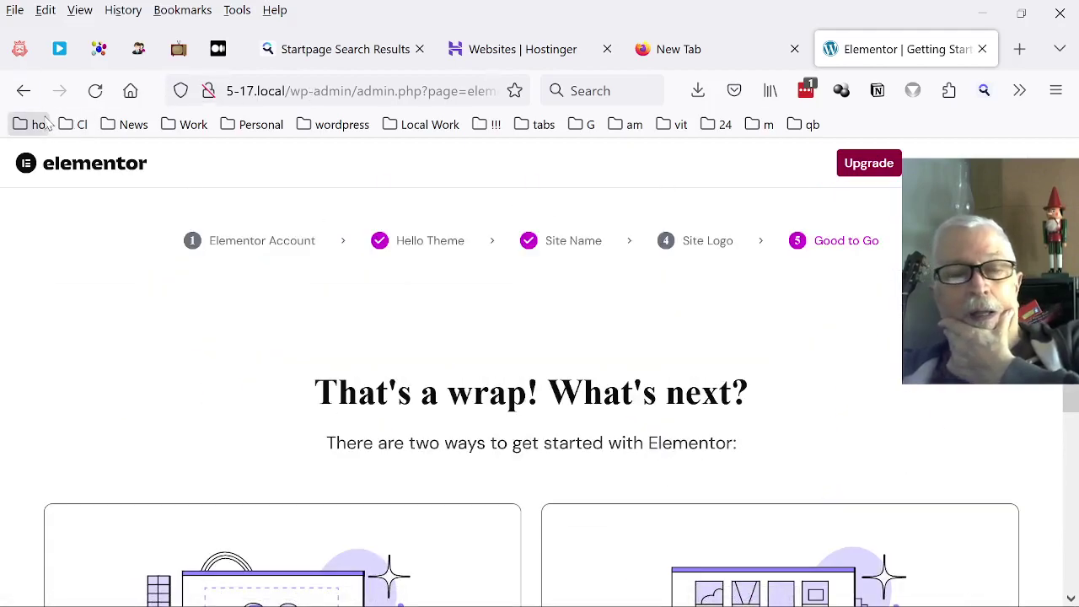
scroll(291, 249, down, 3)
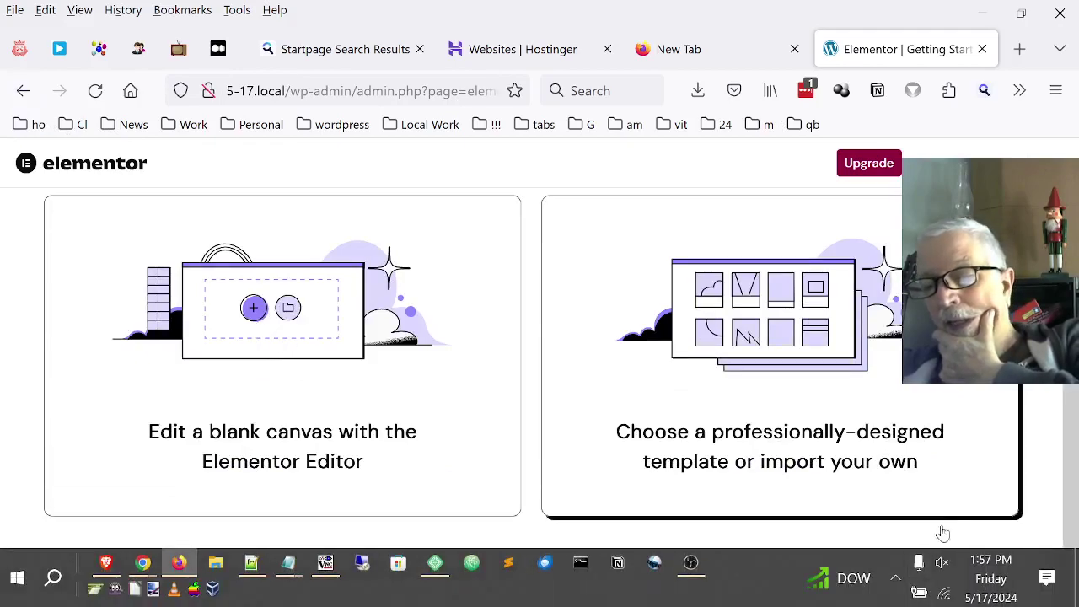
click(991, 588)
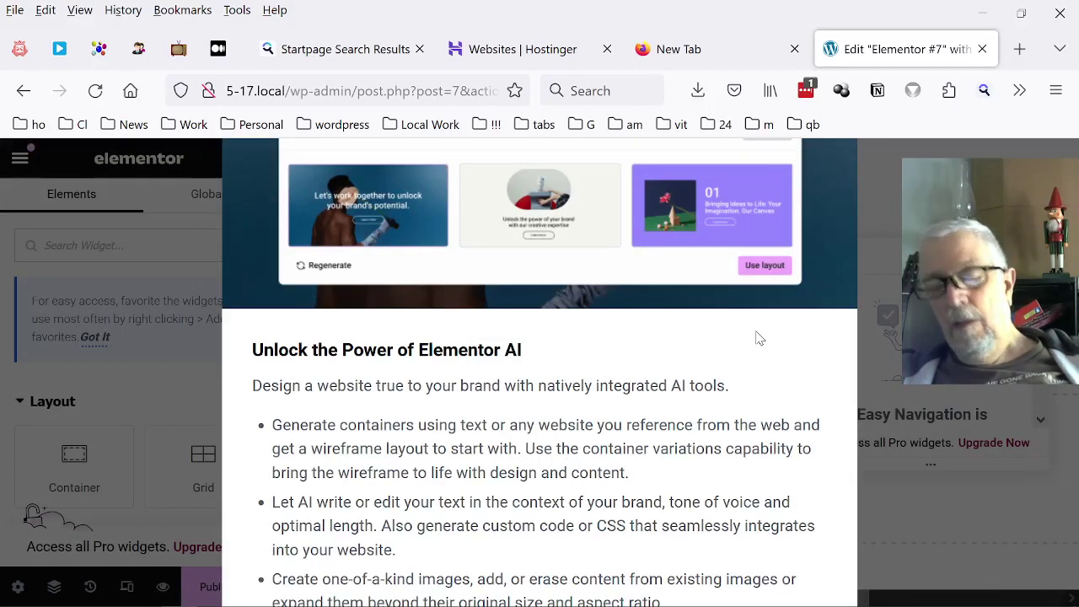
Zoom out, read the Elementor AI info page, then close it and return to the editor.
key(ctrl+minus)
key(ctrl+minus)
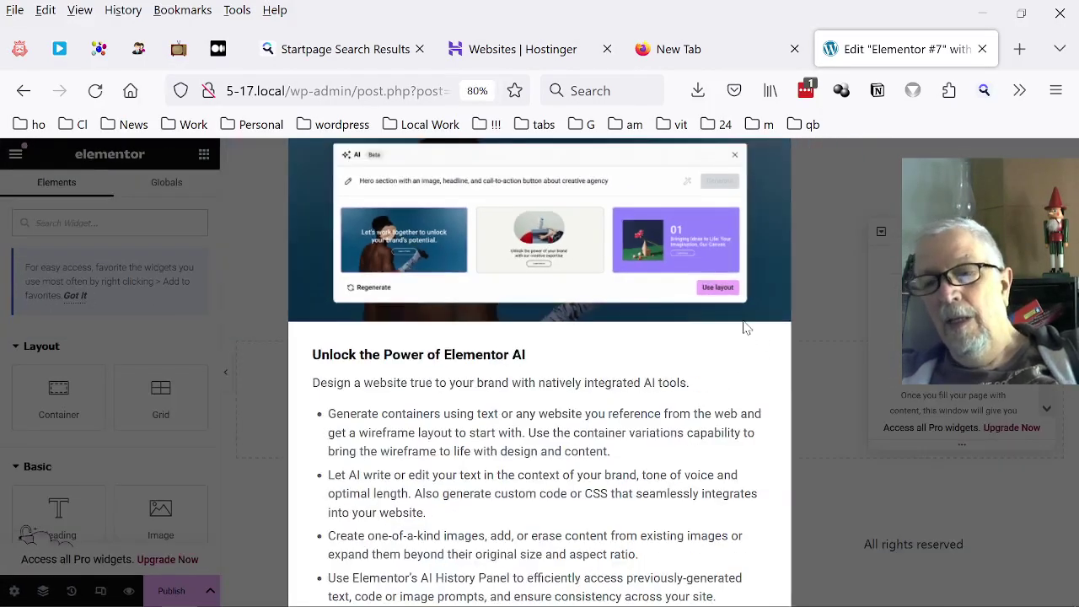
key(ctrl+minus)
key(ctrl+minus)
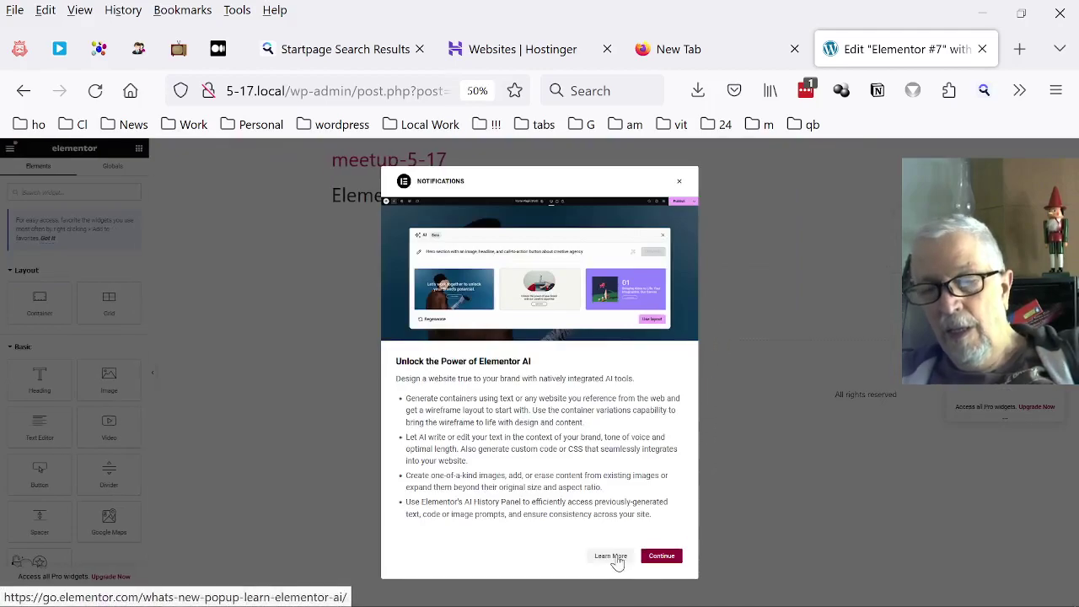
click(610, 556)
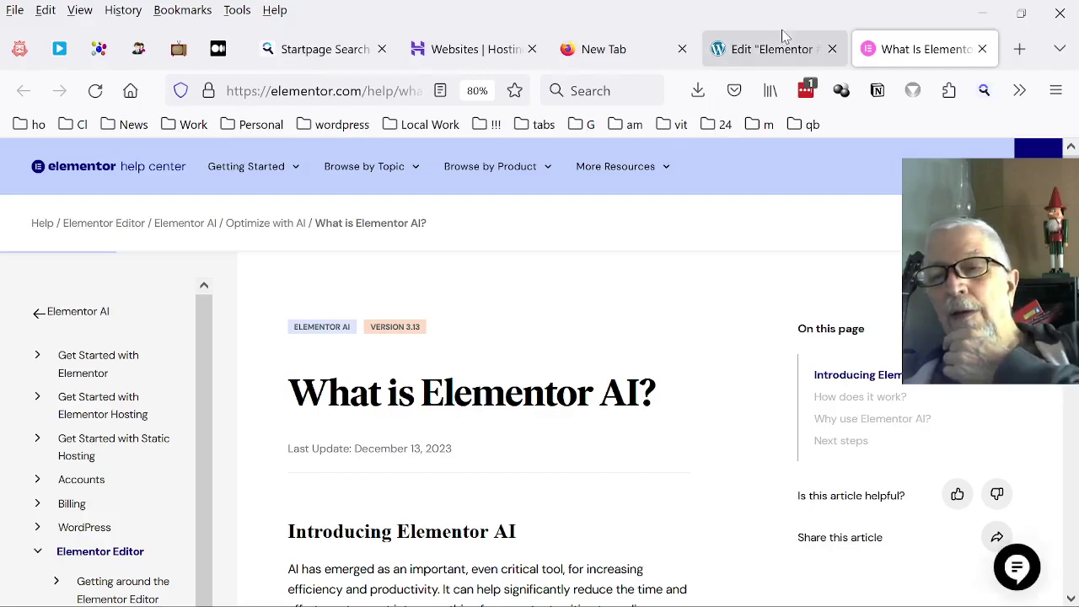
click(761, 52)
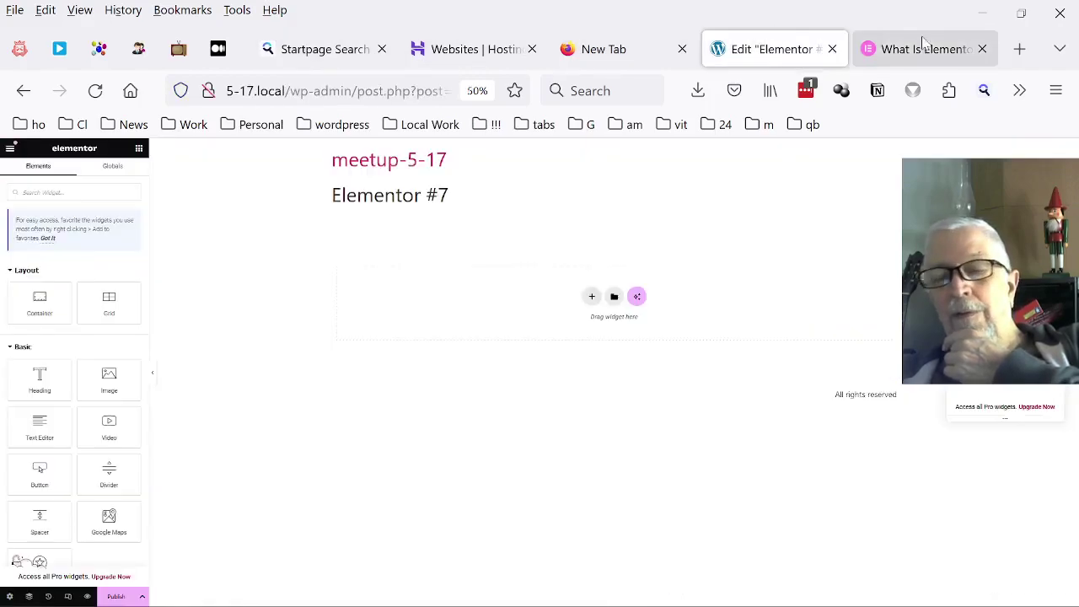
click(982, 49)
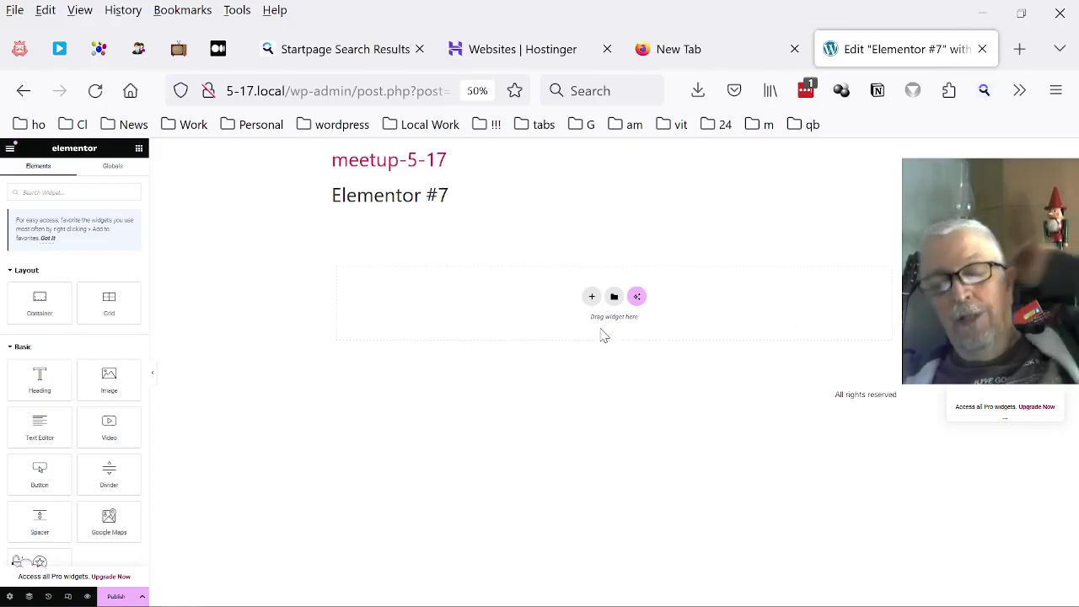
key(ctrl+plus)
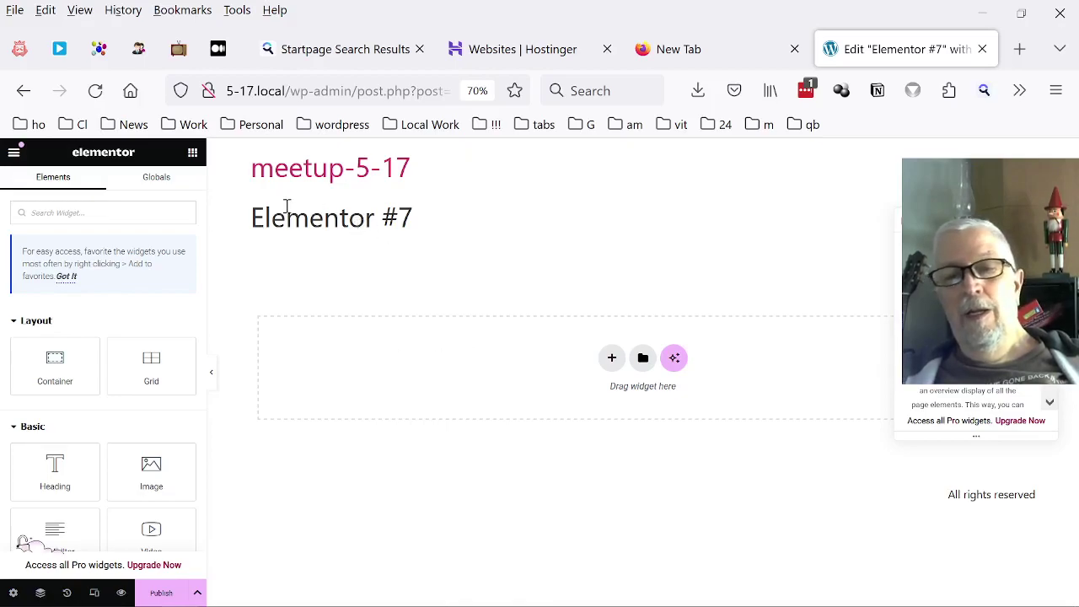
Reset zoom, reload the editor without the AI popup, and inspect the Elementor #7 title.
drag(254, 221, 453, 226)
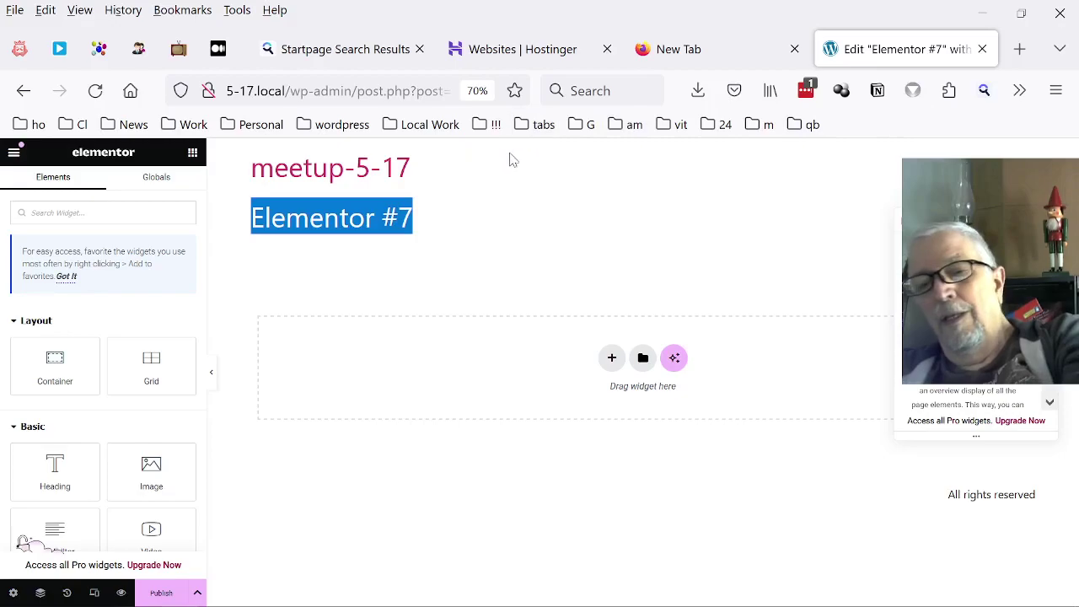
click(481, 223)
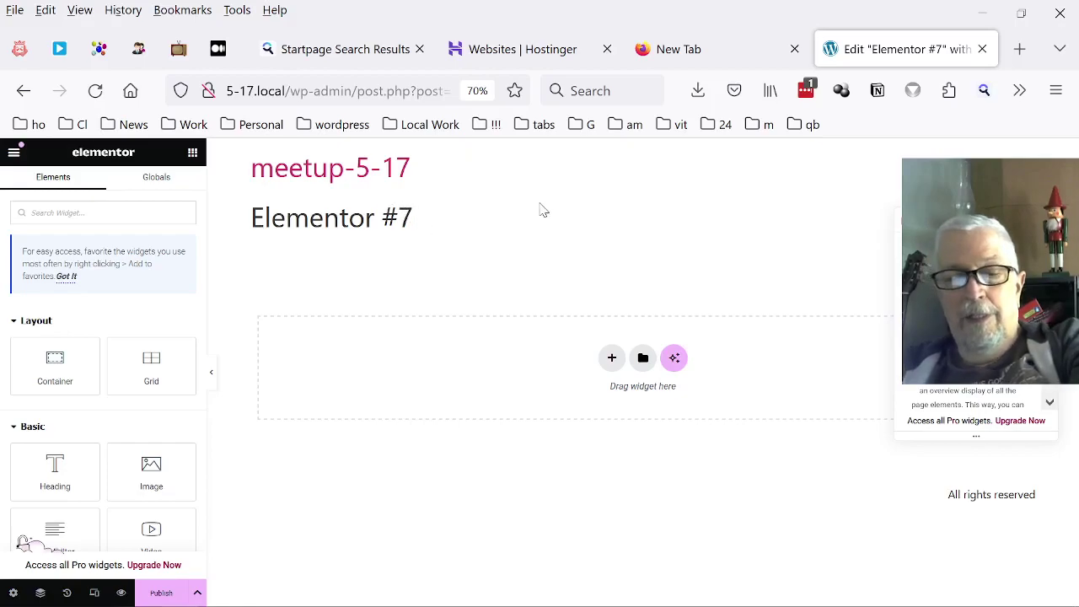
key(ctrl+0)
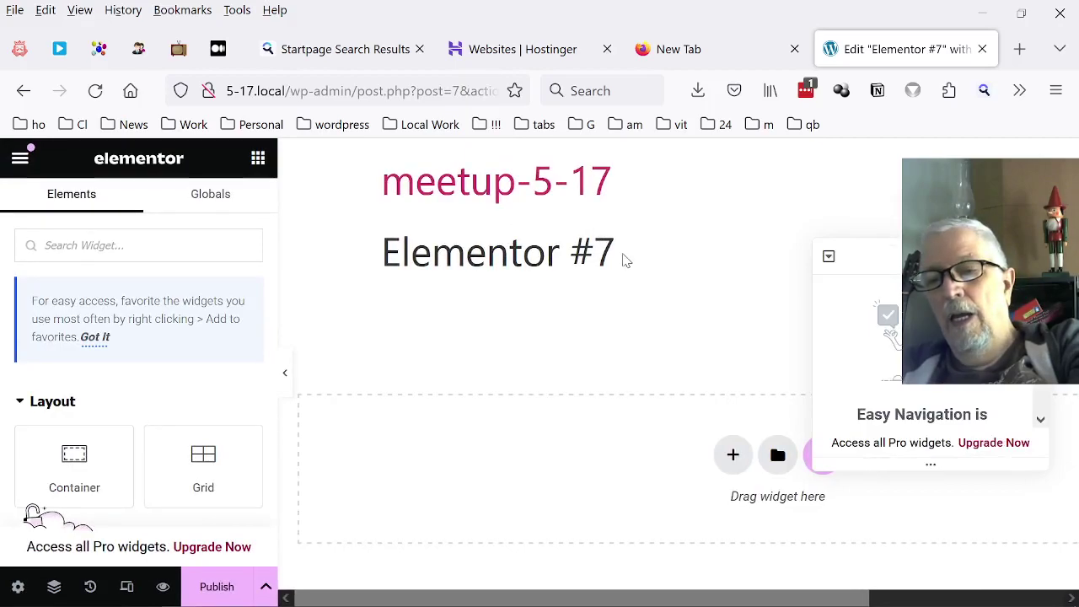
ctrl+scroll(609, 247, down, 4)
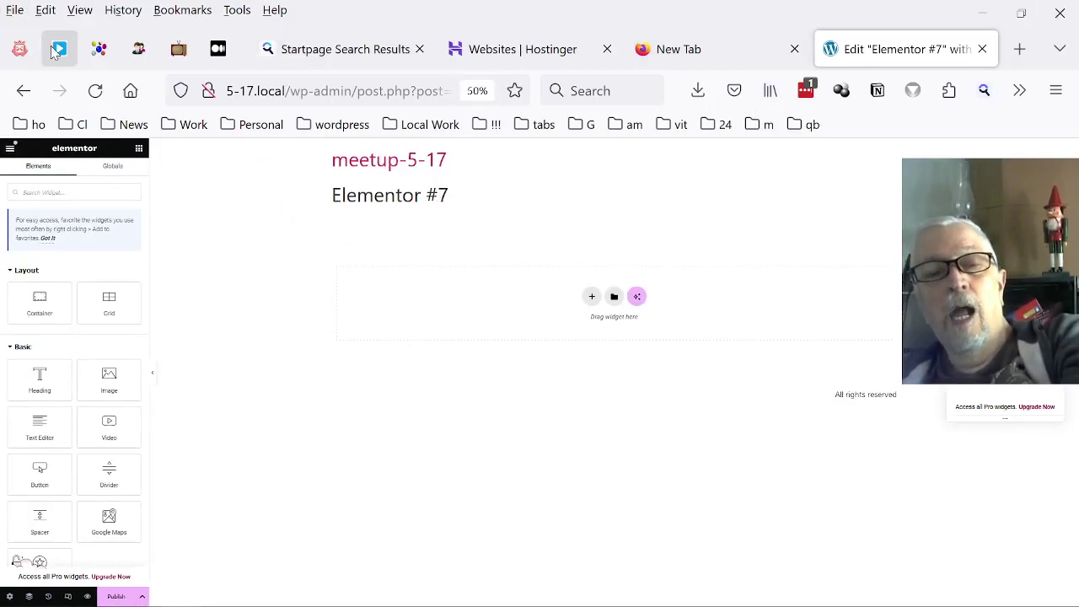
click(95, 90)
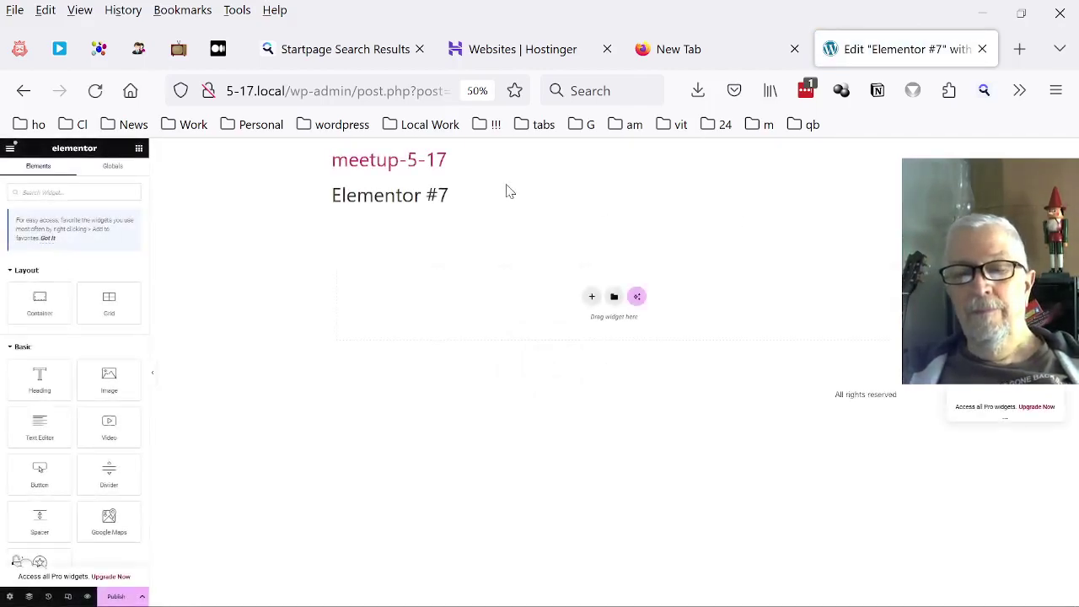
drag(443, 195, 426, 195)
click(432, 194)
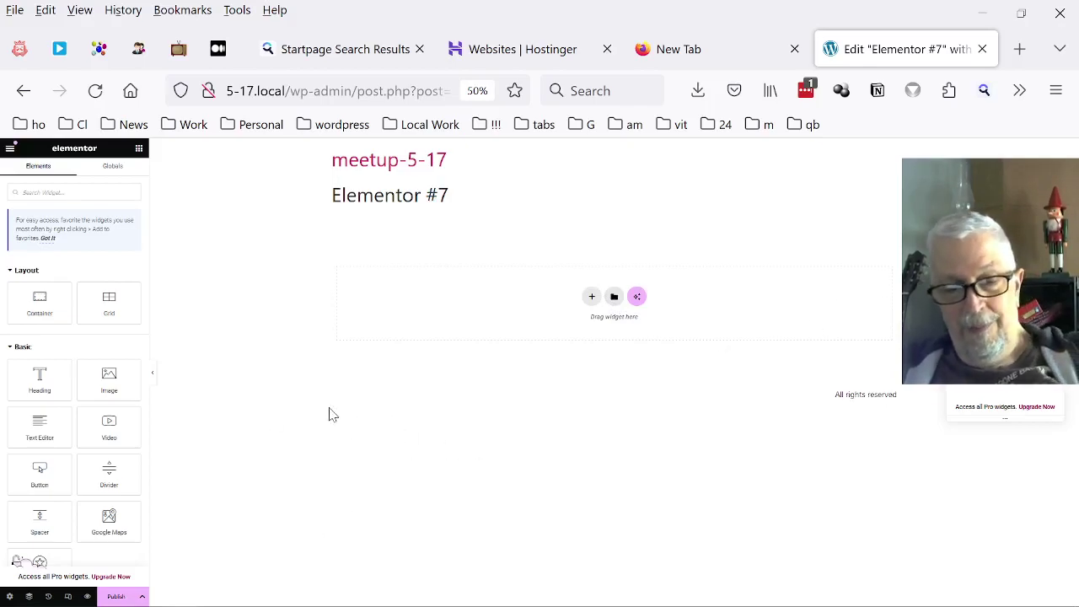
key(ctrl+plus)
key(ctrl+plus)
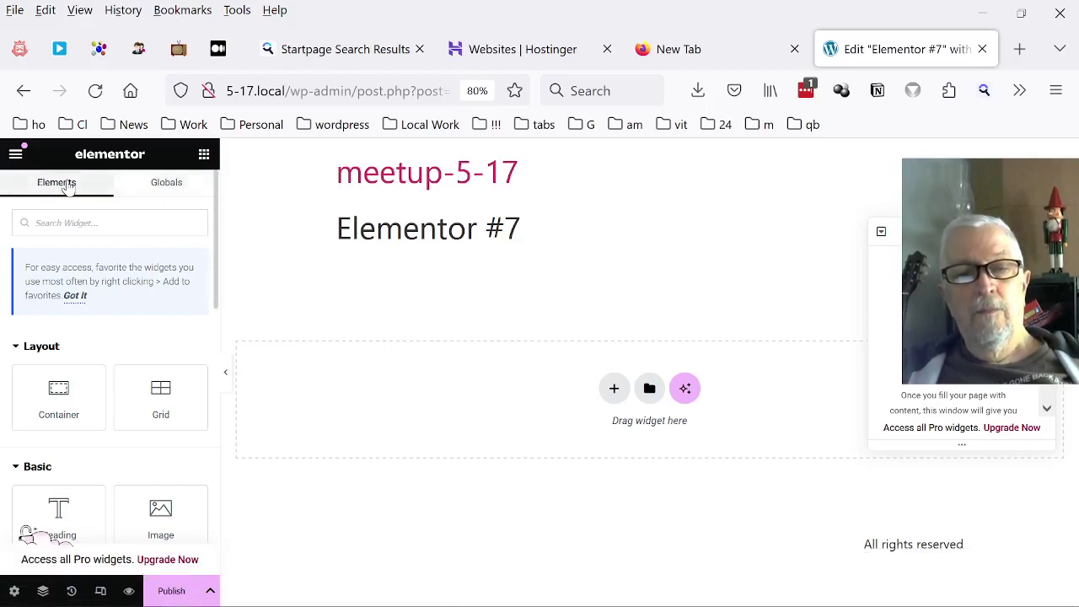
Exit Elementor to This Post and confirm leaving, landing in the WordPress block editor.
scroll(89, 198, down, 10)
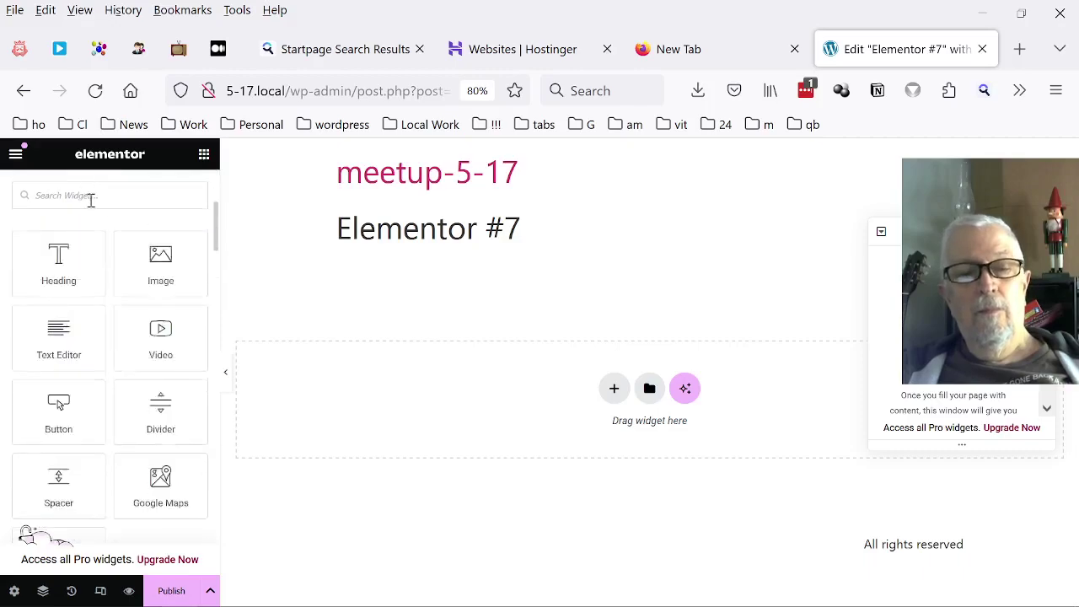
scroll(109, 358, down, 6)
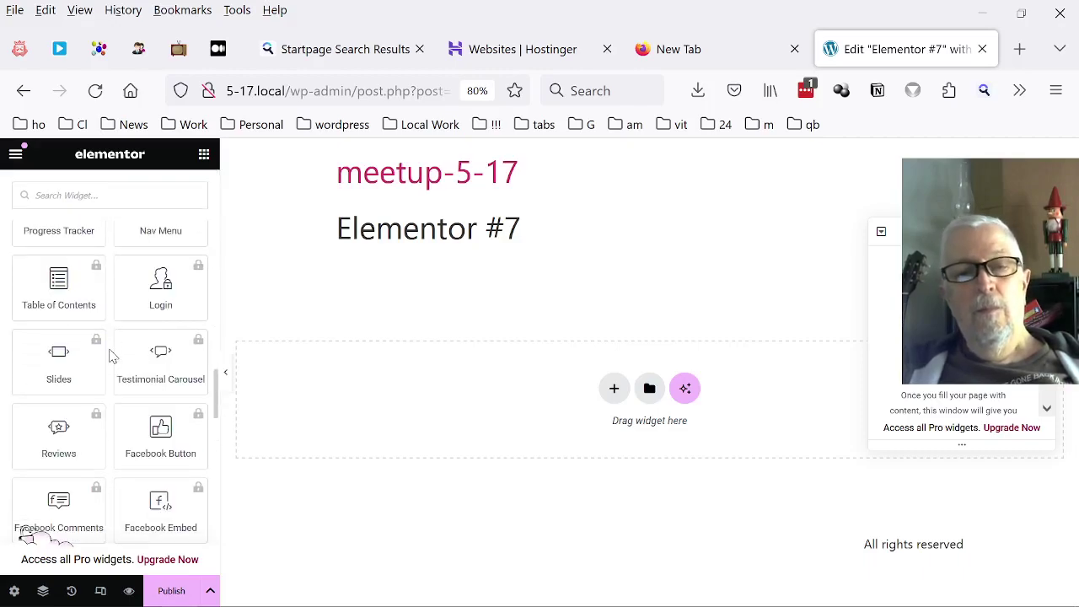
click(15, 154)
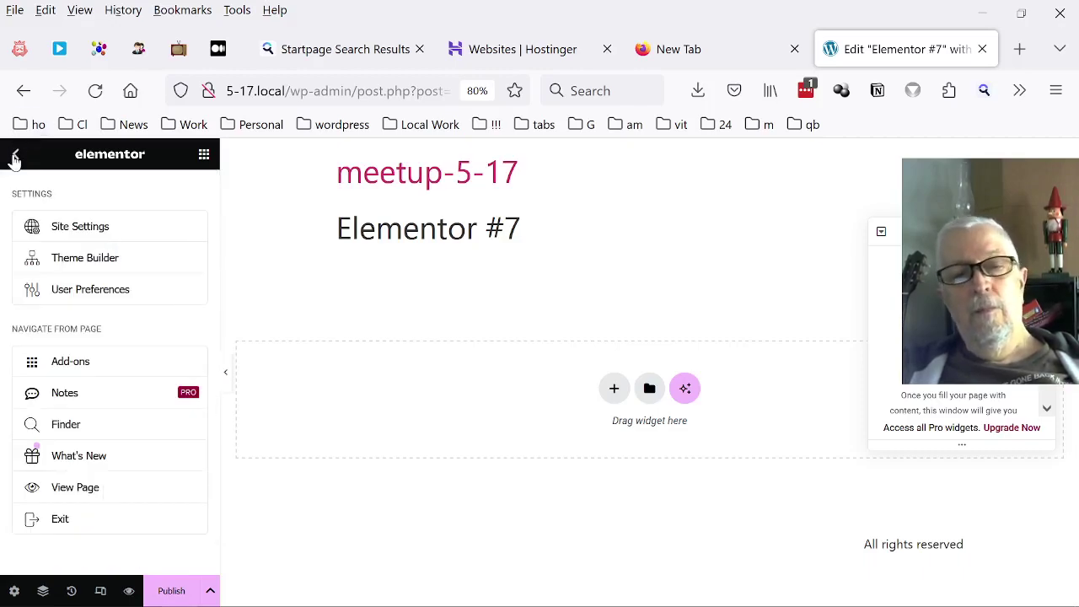
click(61, 519)
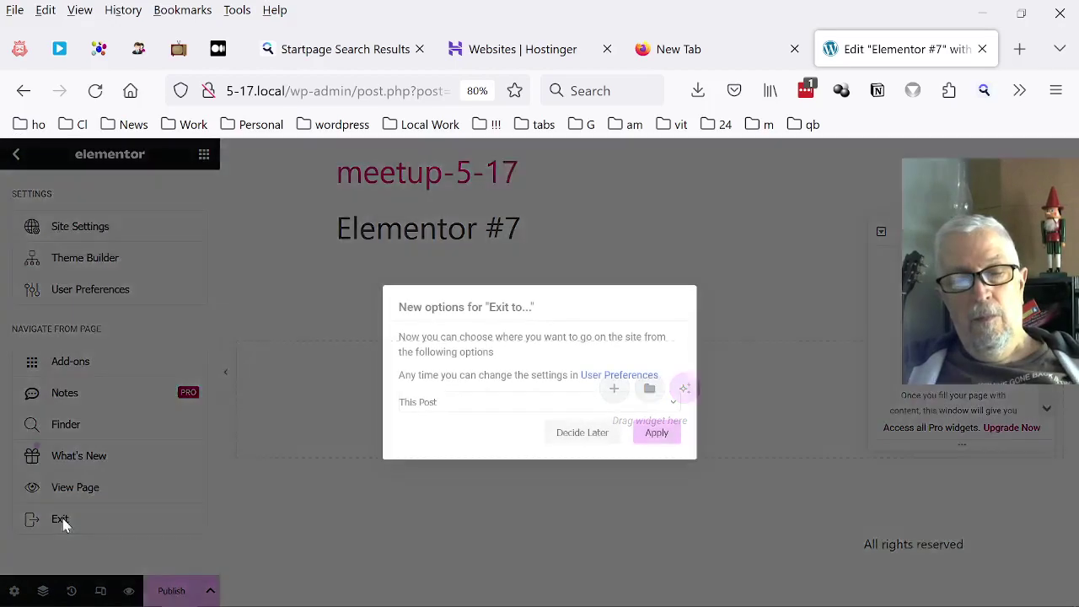
click(656, 438)
click(602, 418)
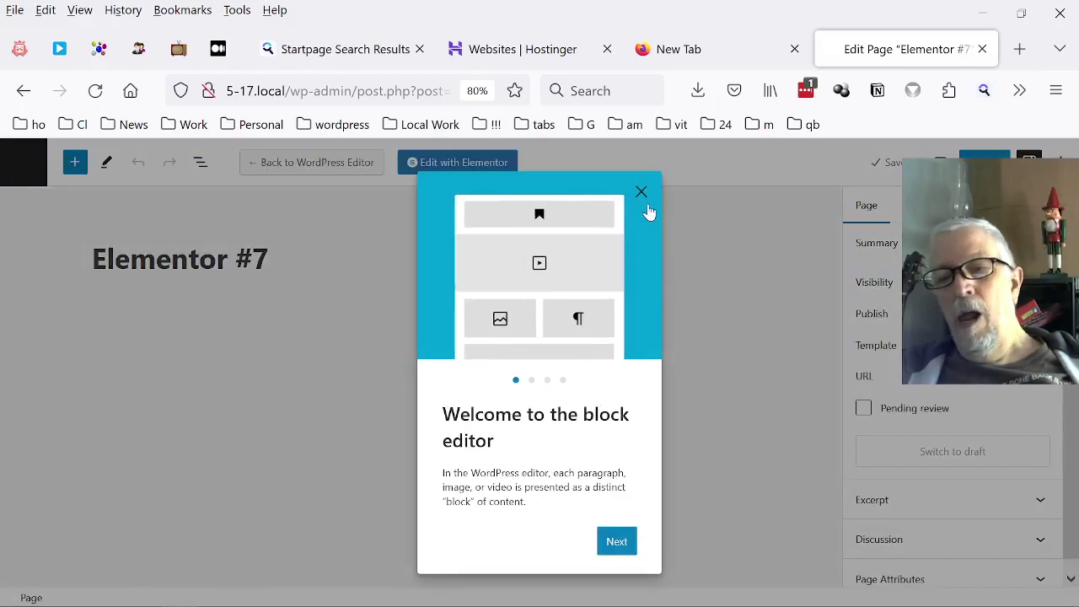
Dismiss the welcome tour and retitle the page from Elementor #7 to Welcome.
click(641, 195)
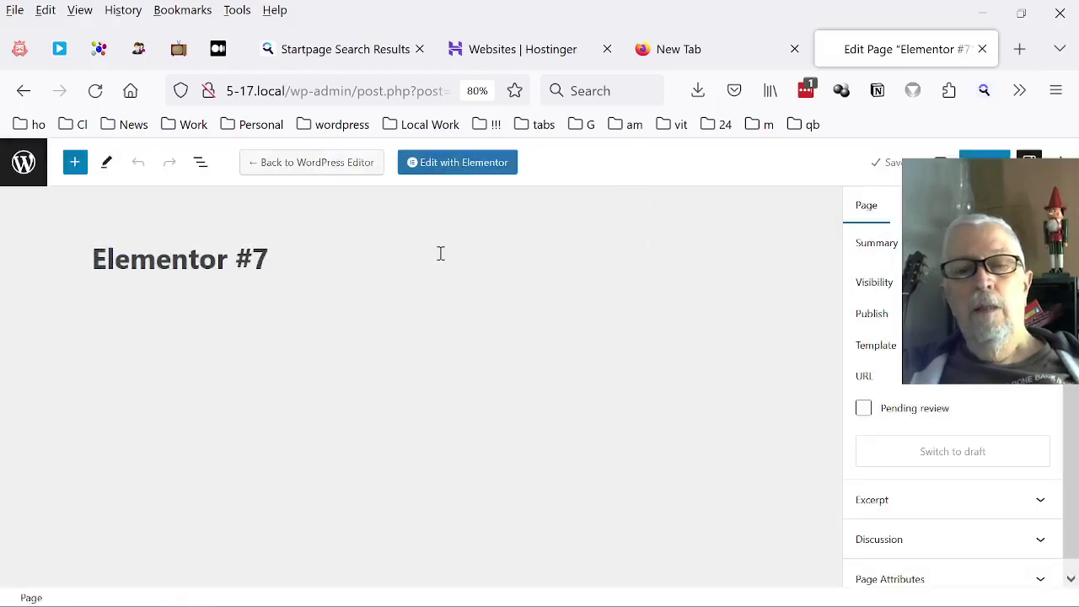
click(236, 252)
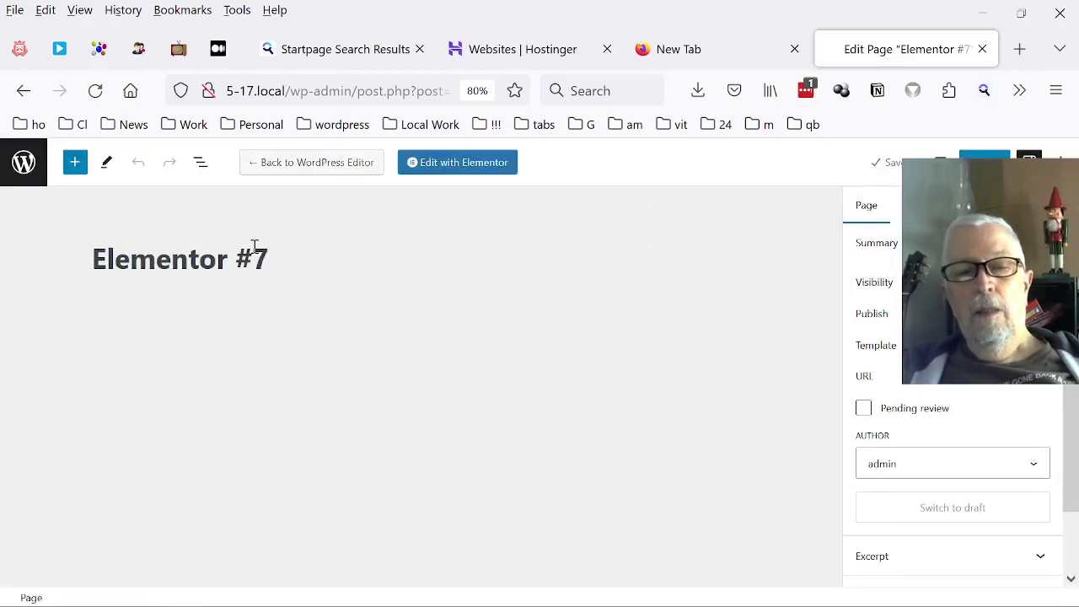
click(95, 256)
drag(96, 256, 352, 278)
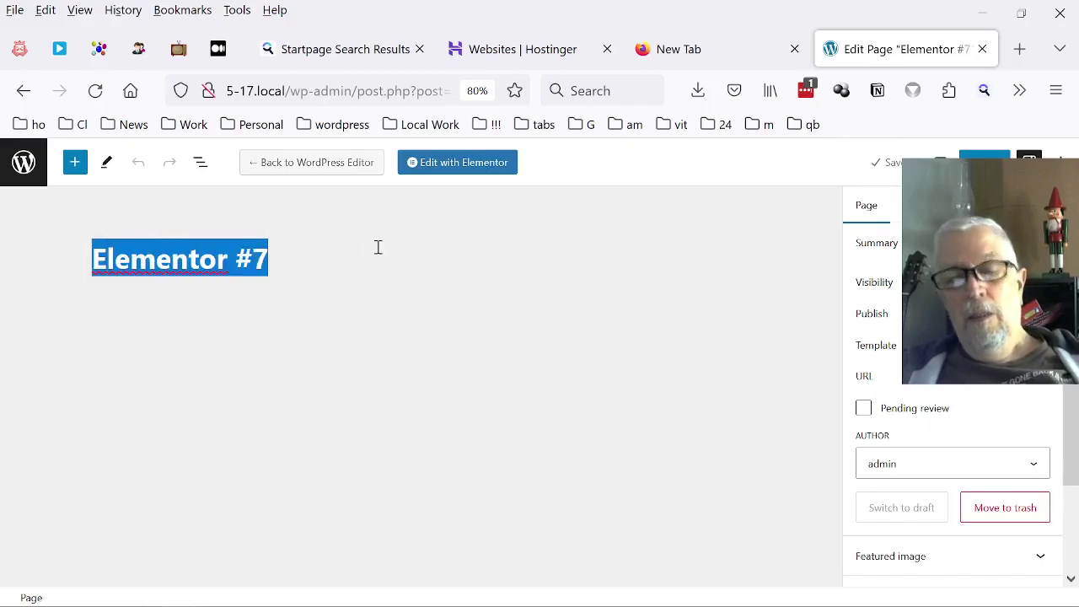
text(Wel)
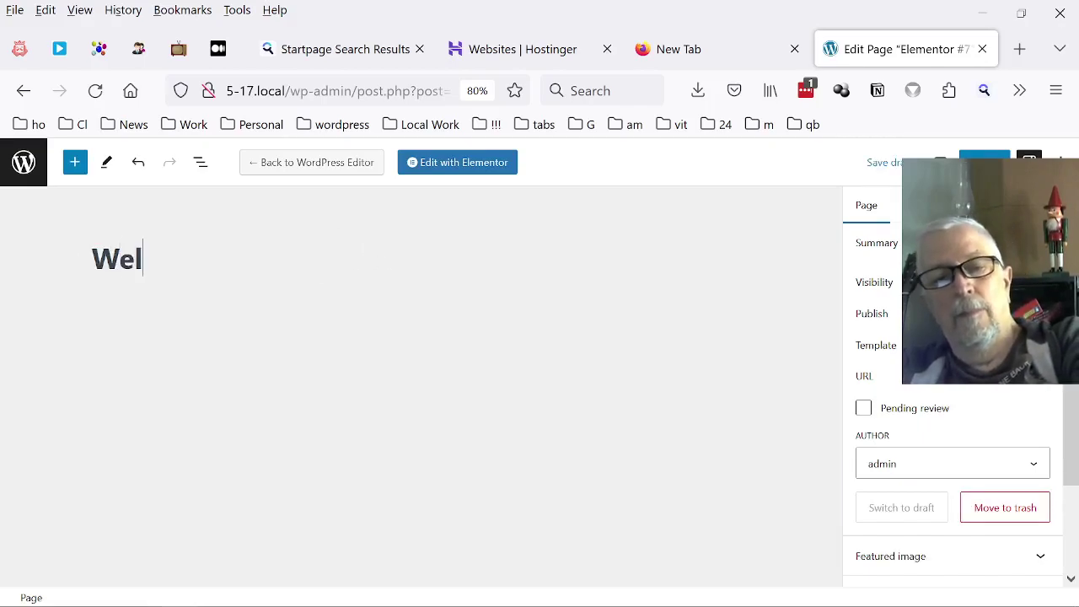
text(come)
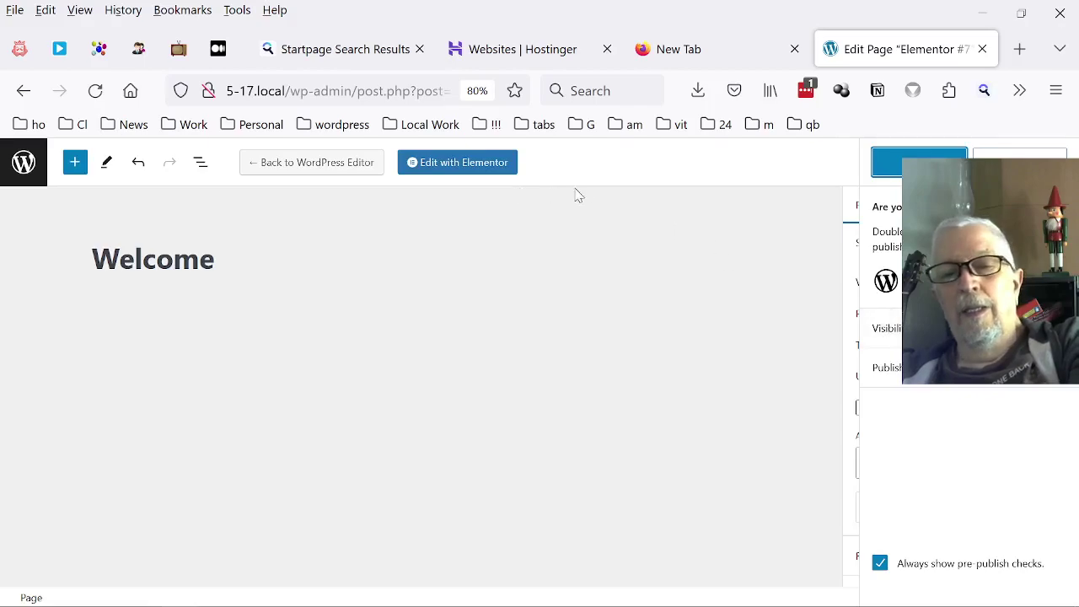
Choose Stay on page at the prompt and start publishing the Welcome page.
click(446, 168)
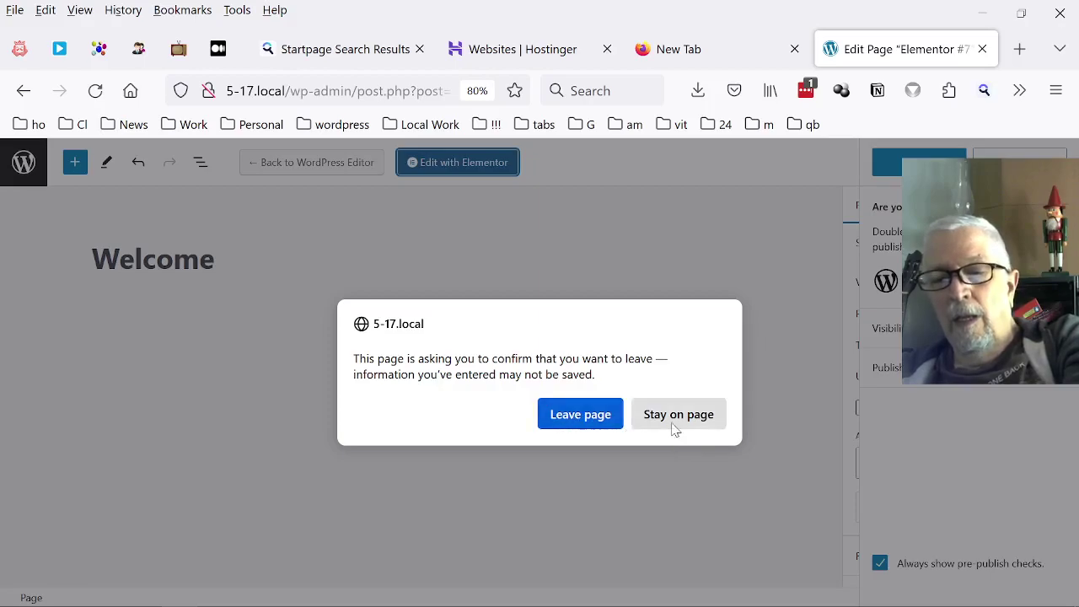
click(672, 417)
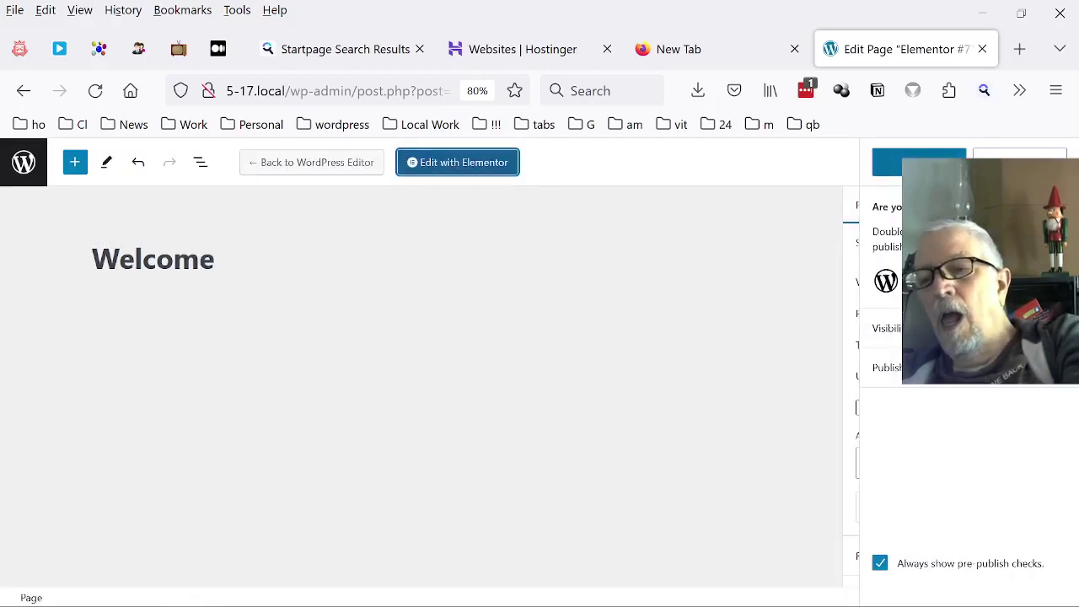
click(918, 162)
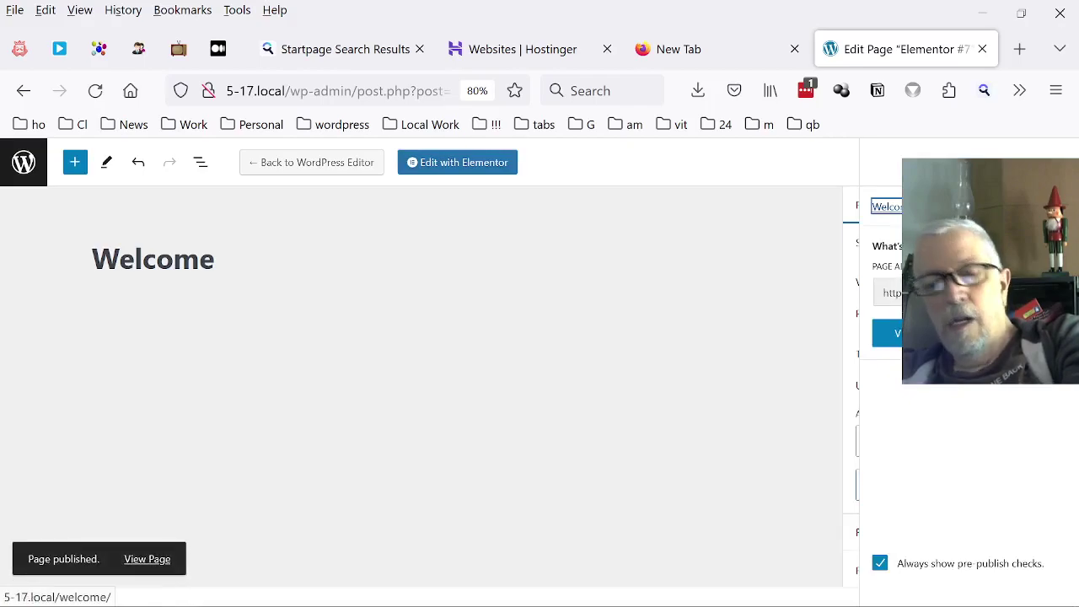
Open the Welcome page in Elementor, then exit back to the WordPress editor.
click(466, 171)
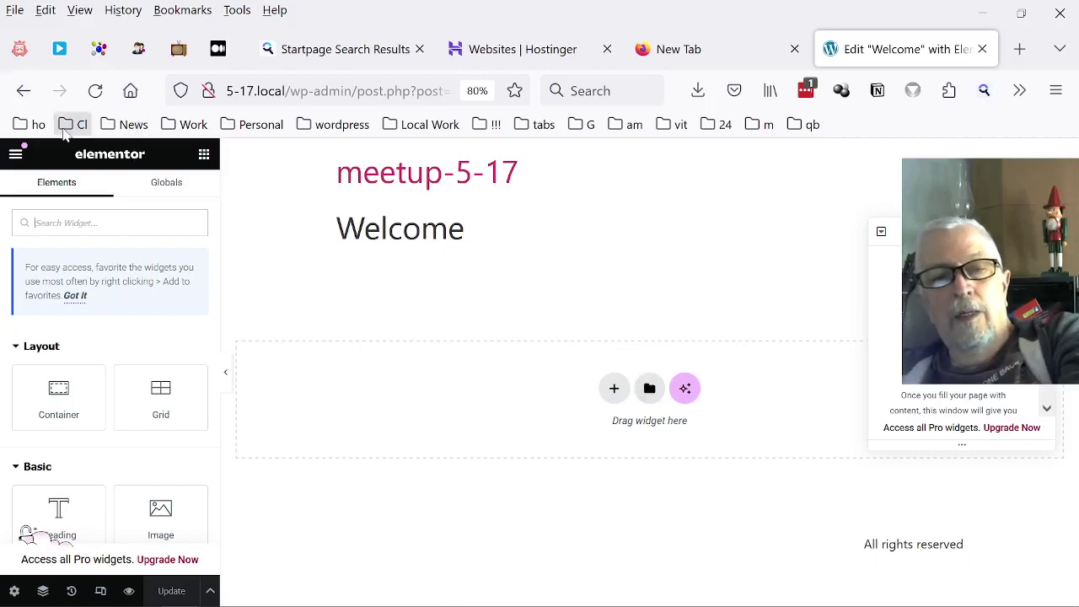
click(16, 153)
click(98, 521)
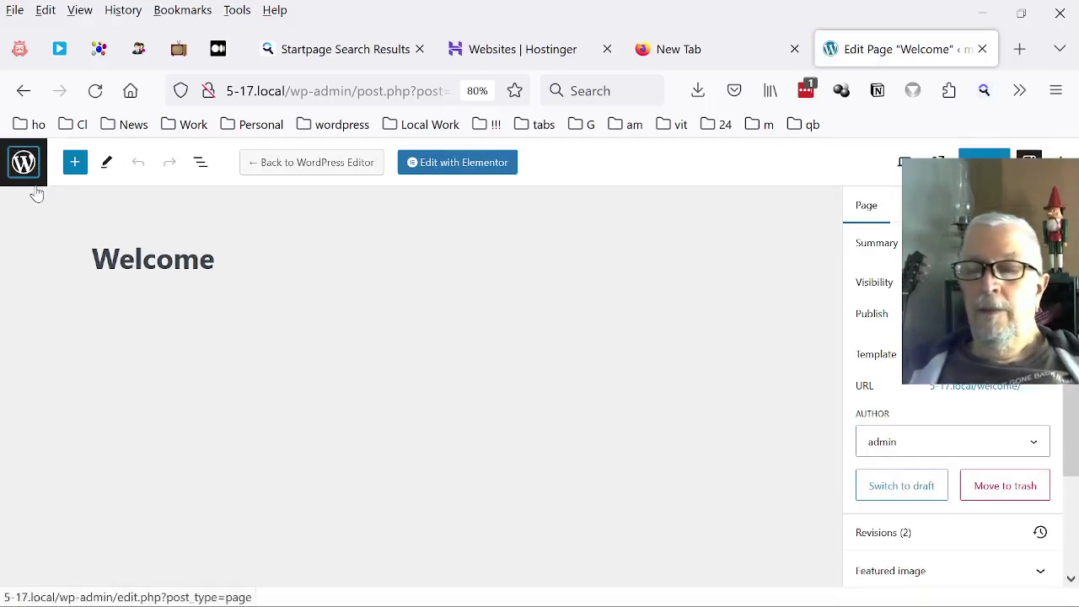
Activate ElementsKit Lite from the installed plugins list, then return to the Pages list.
click(25, 168)
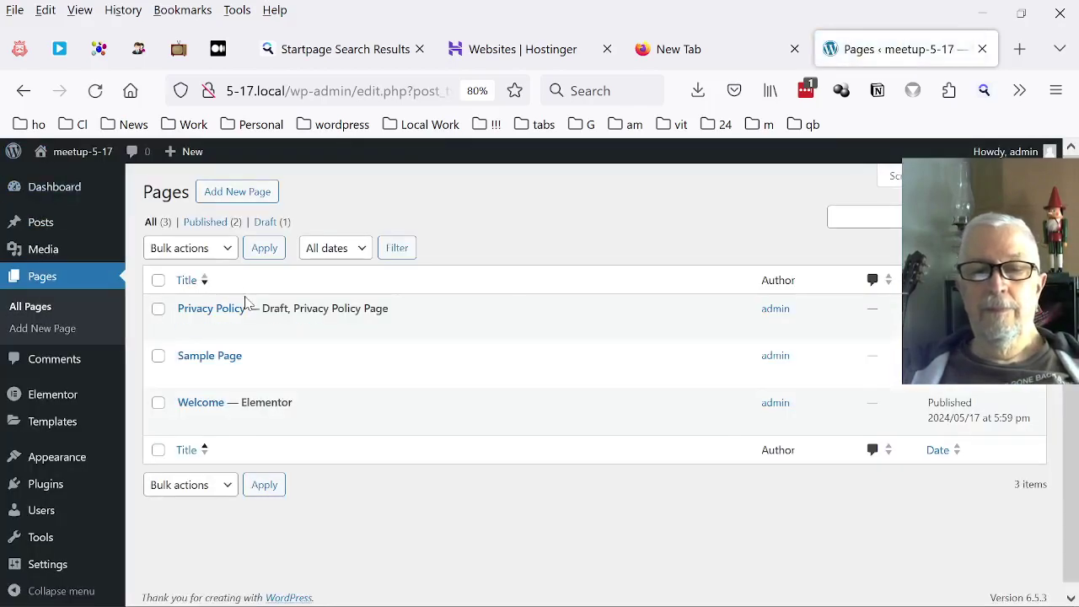
click(61, 495)
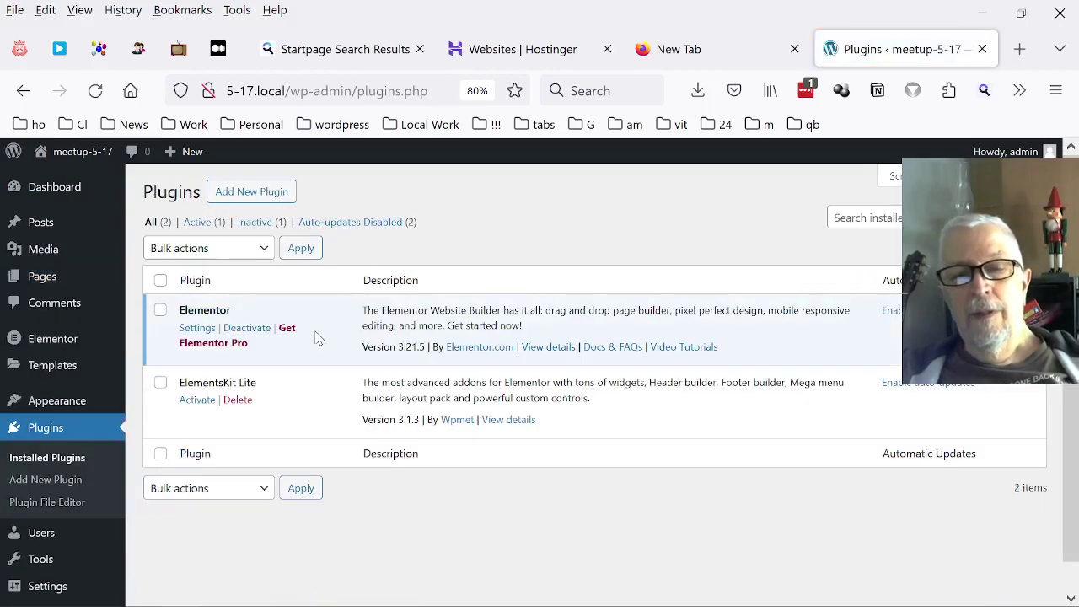
click(199, 401)
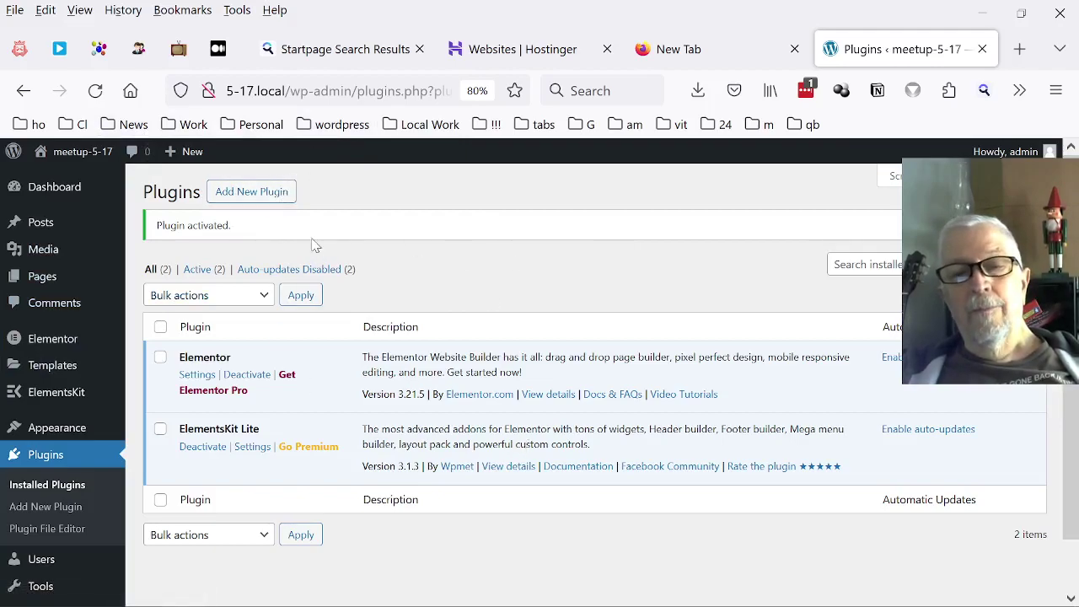
mouse_move(44, 245)
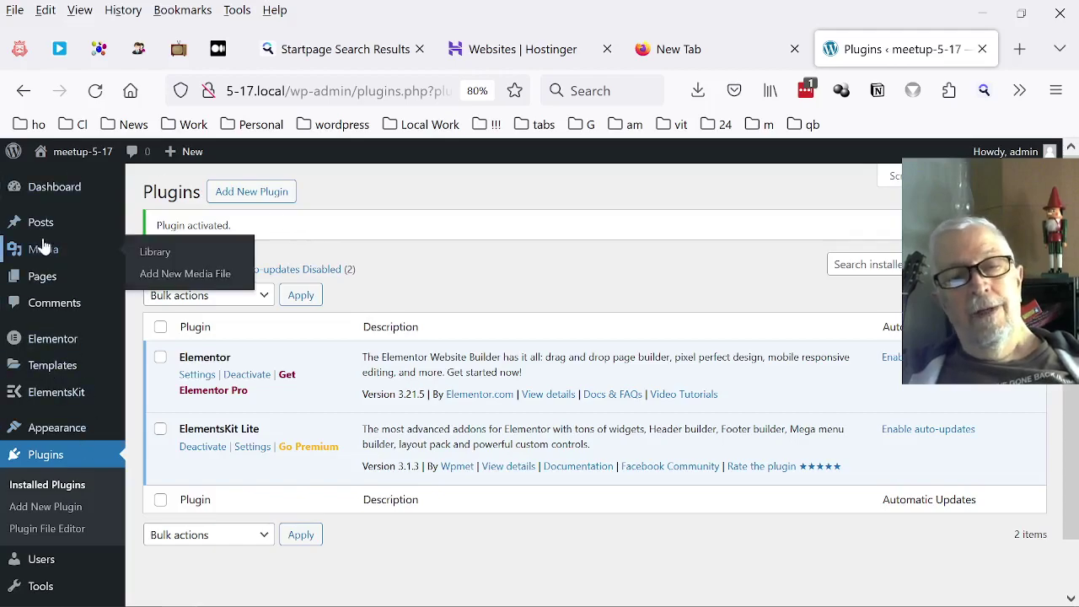
mouse_move(49, 287)
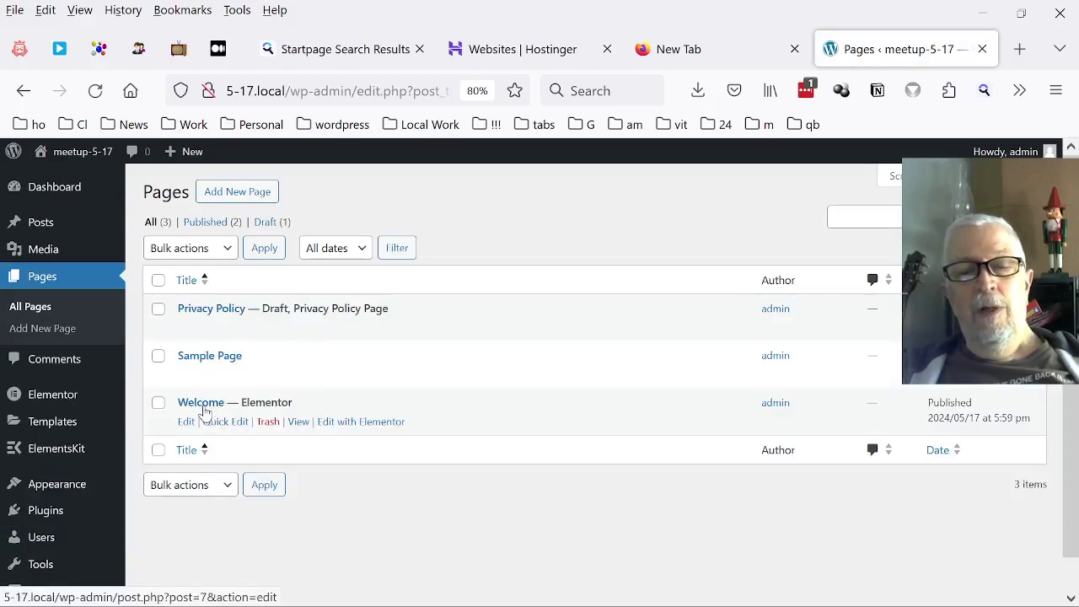
Open the Welcome page in Elementor and scroll the widget panel to the ElementsKit General widgets.
click(341, 423)
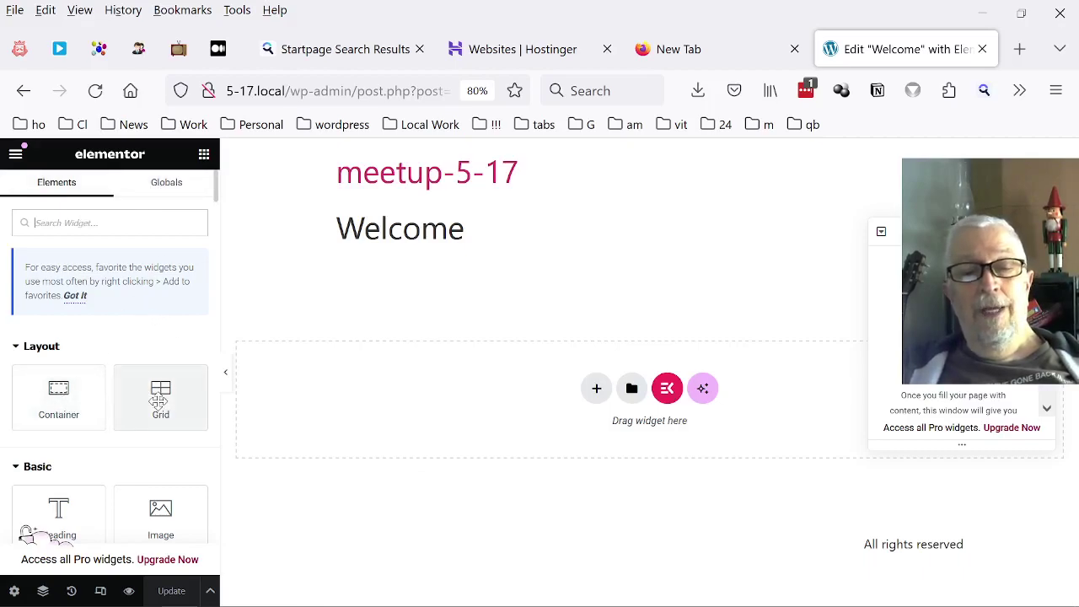
scroll(200, 365, down, 2)
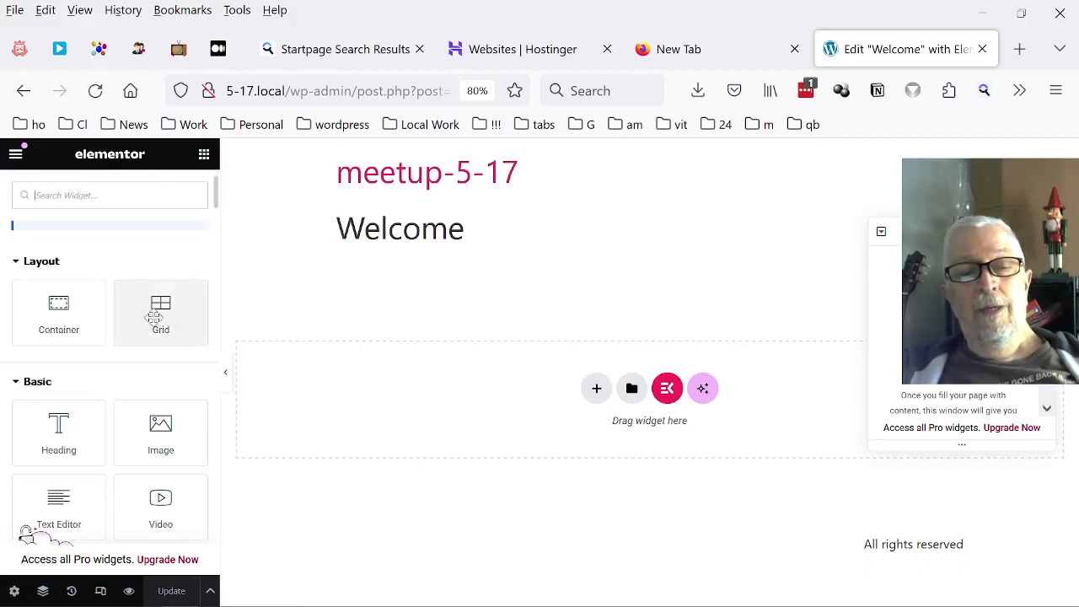
scroll(130, 324, down, 2)
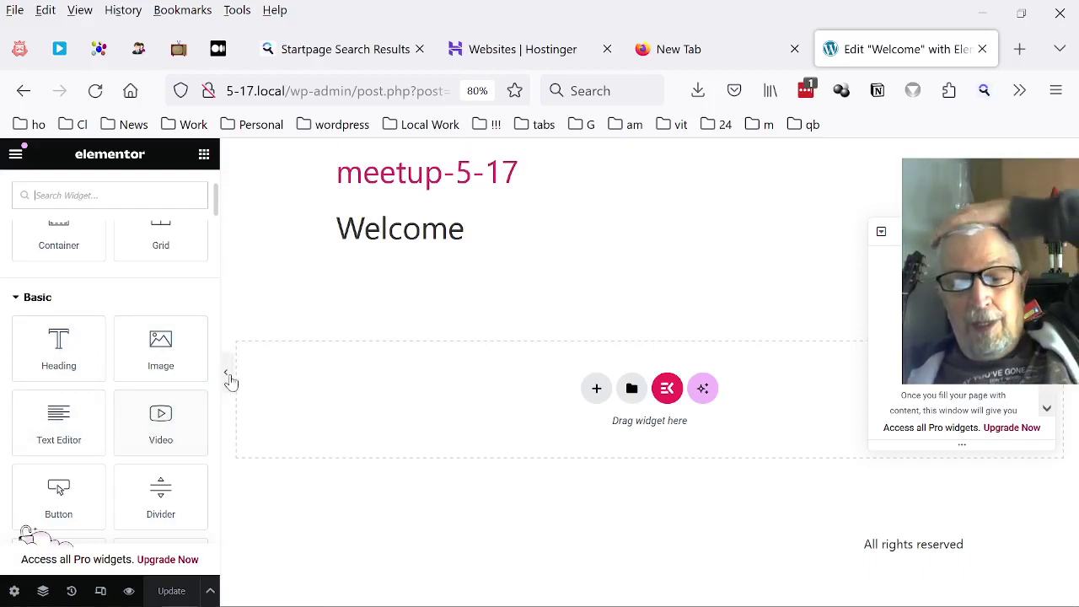
scroll(144, 391, down, 3)
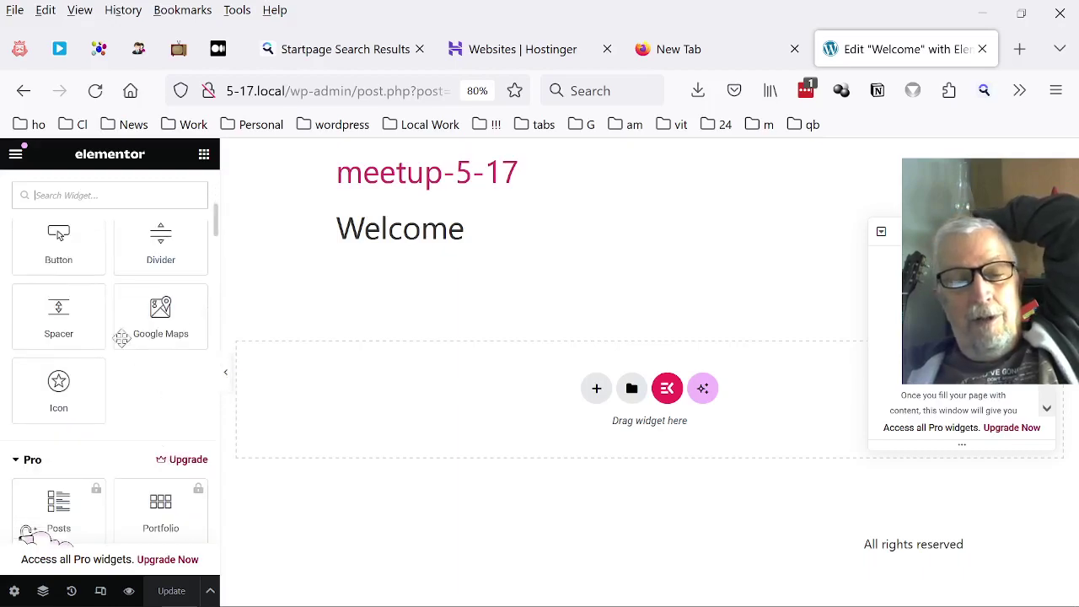
scroll(122, 337, down, 1)
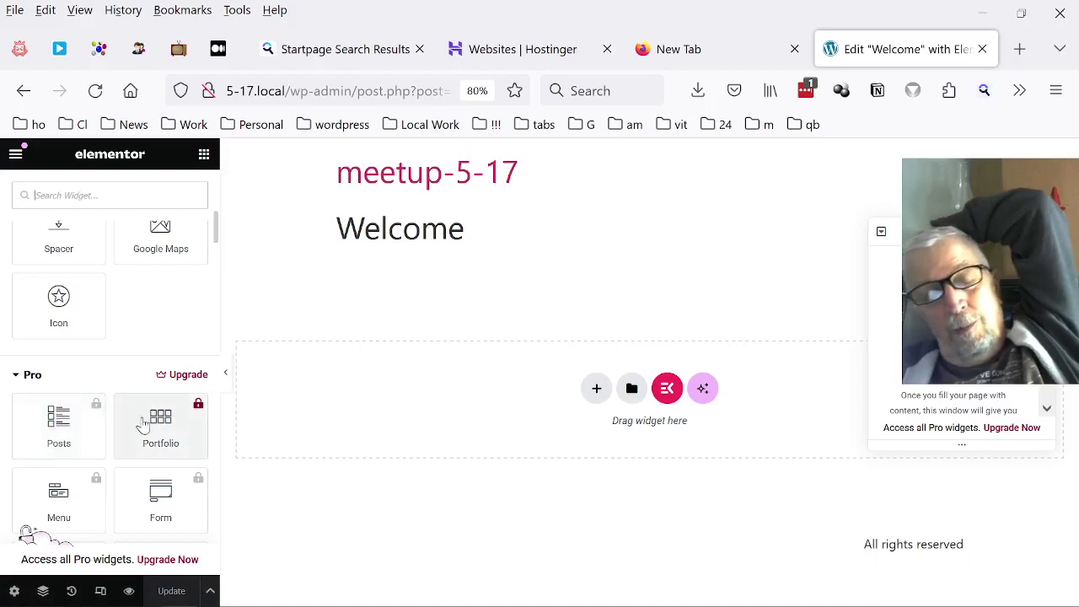
scroll(165, 427, down, 1)
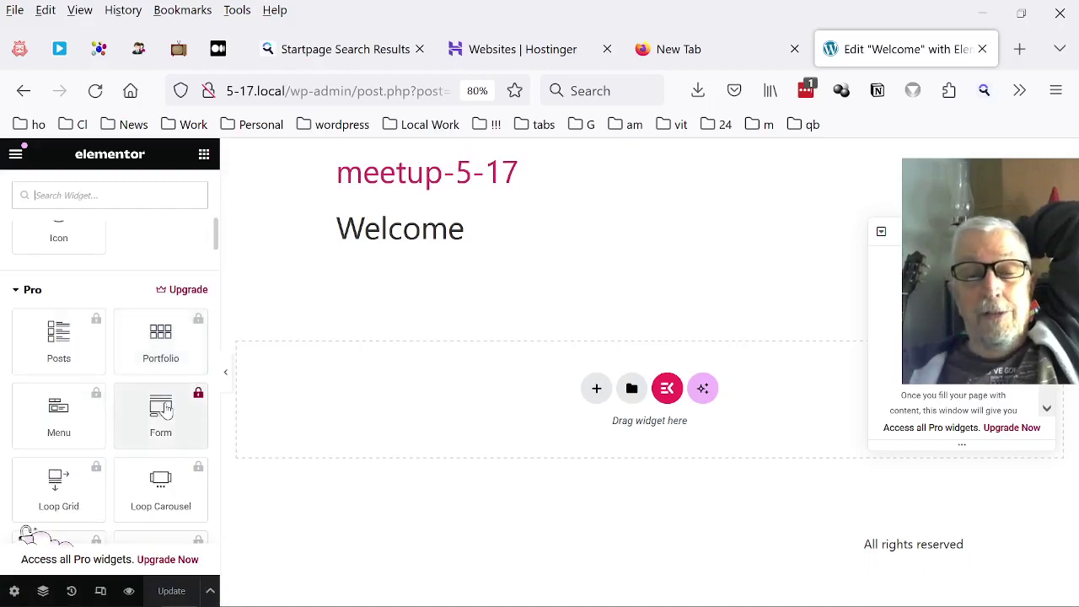
scroll(169, 396, down, 1)
scroll(153, 345, down, 1)
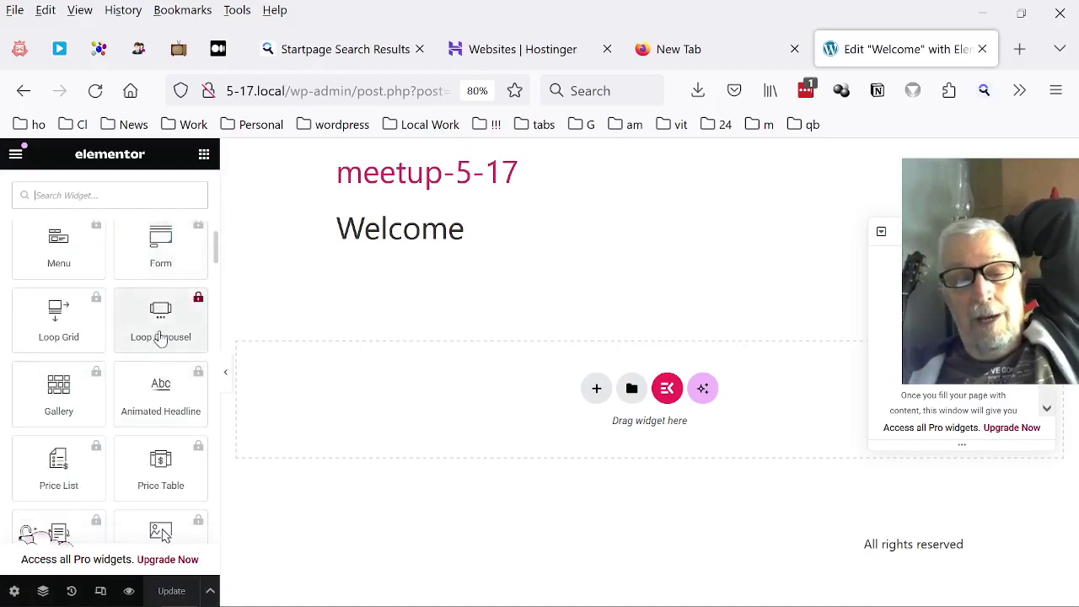
scroll(140, 306, down, 1)
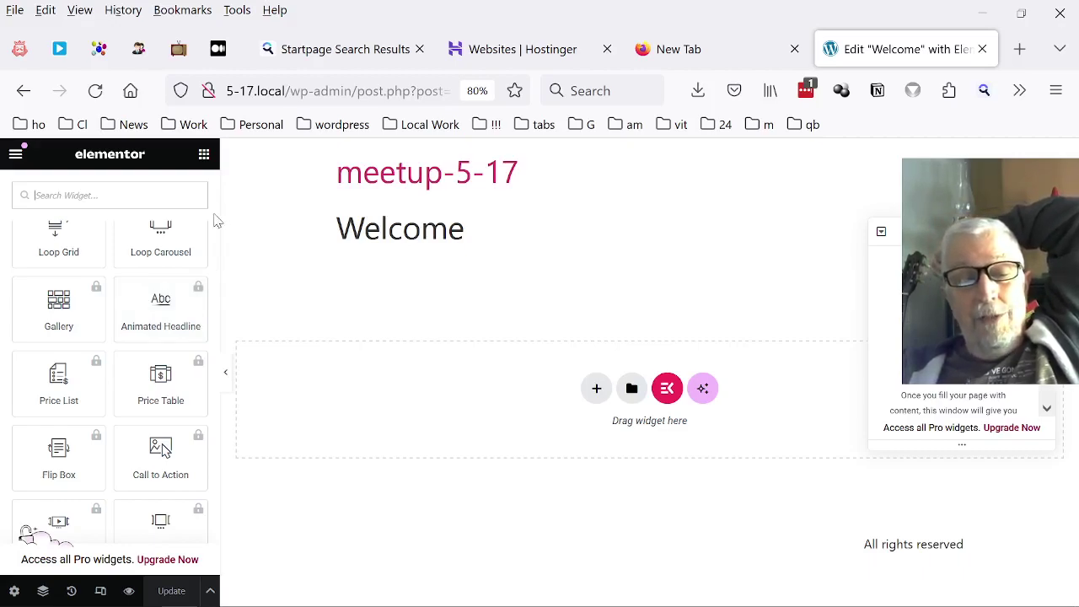
scroll(84, 387, down, 10)
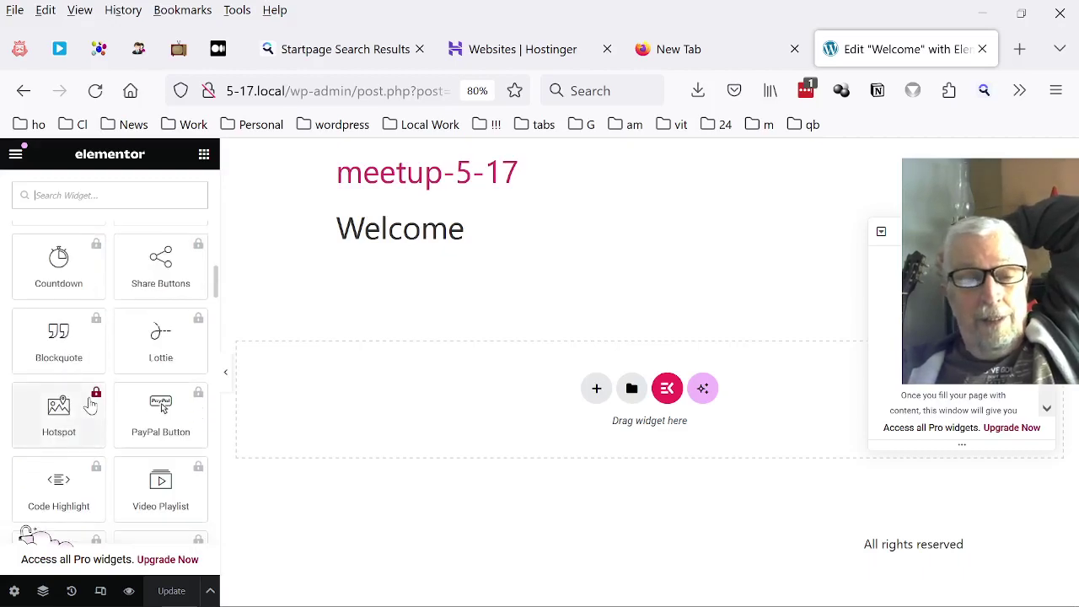
scroll(36, 373, down, 10)
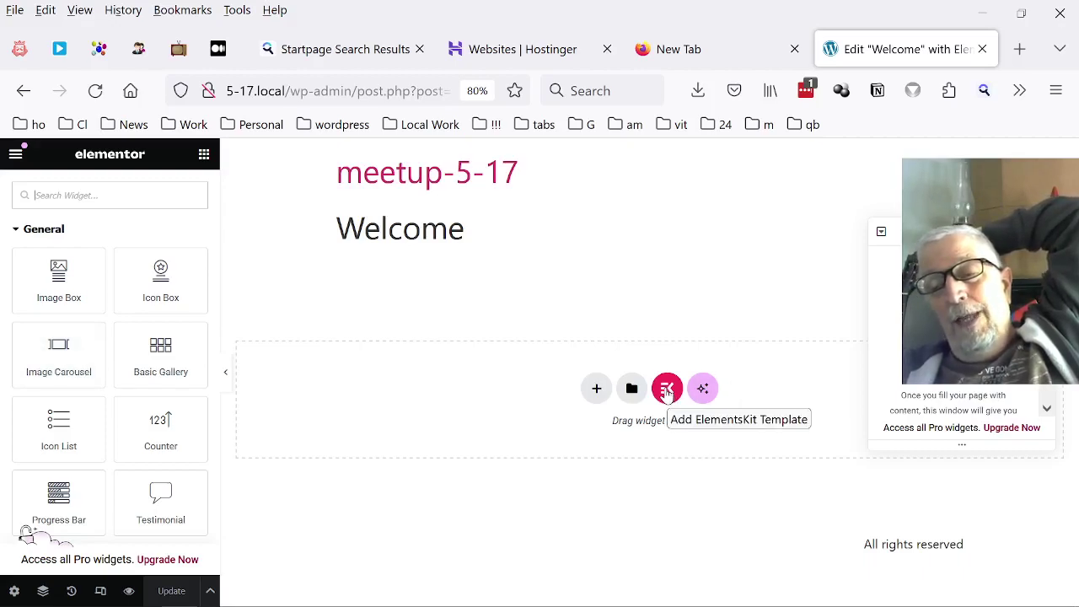
Open the ElementsKit library and browse Pages-tab designs like Events, Education, Garden and Software.
click(667, 389)
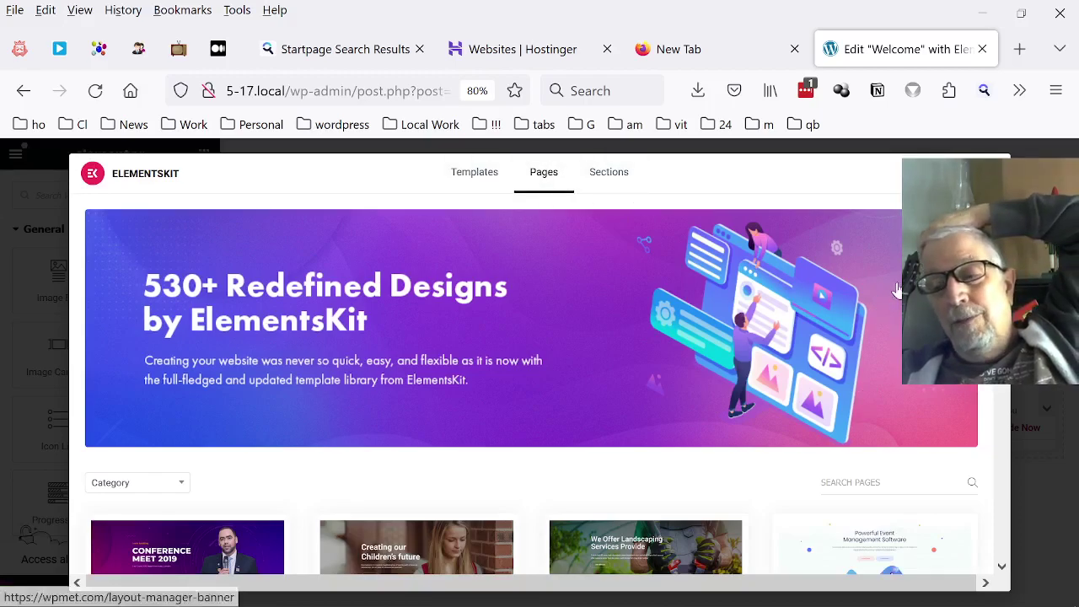
scroll(876, 286, down, 5)
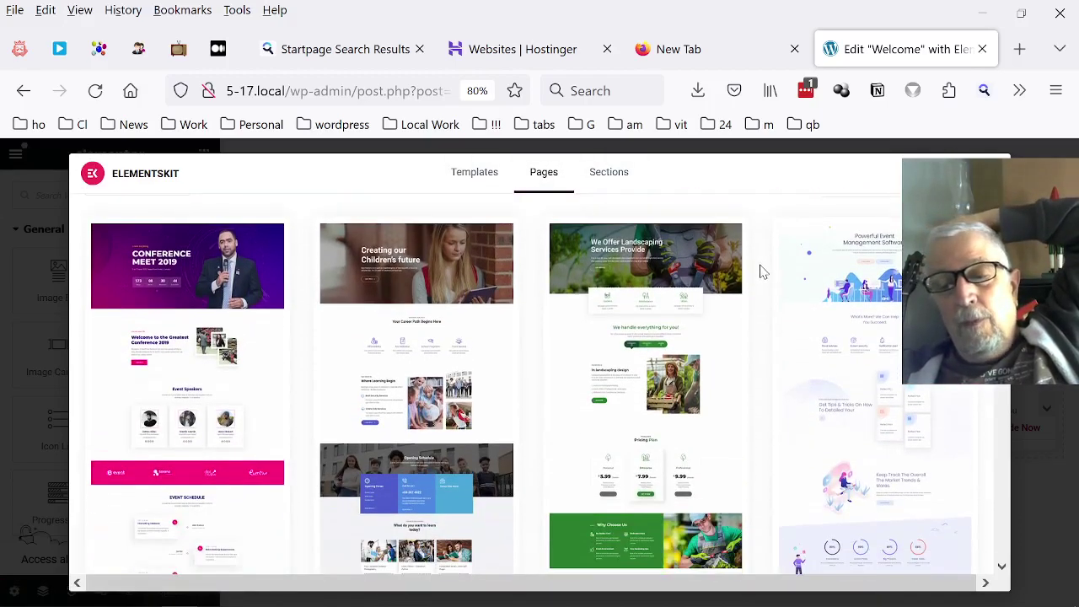
scroll(761, 271, down, 2)
scroll(761, 271, down, 4)
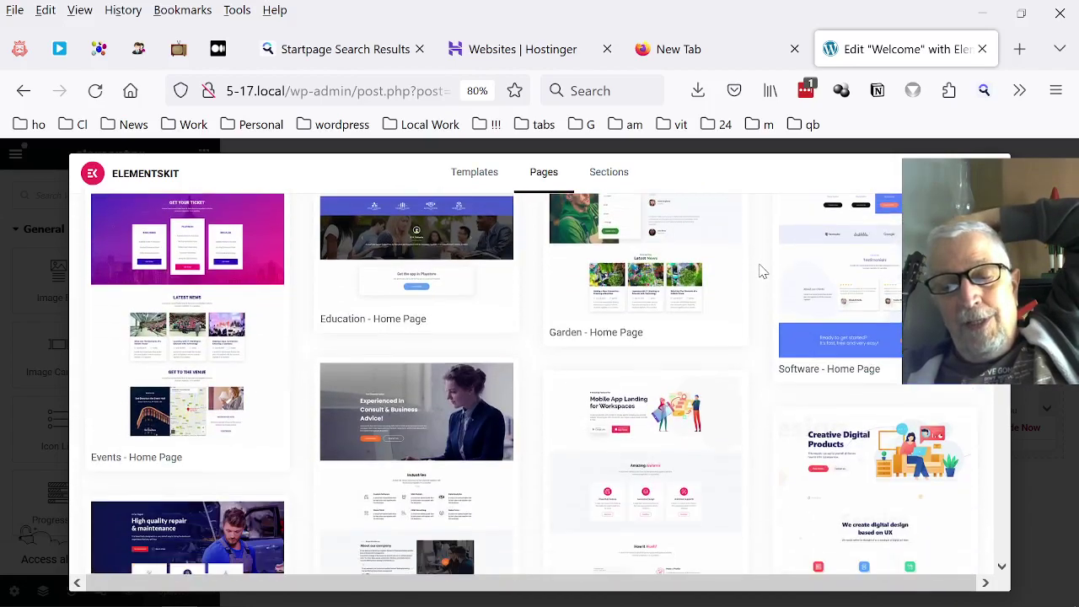
scroll(761, 271, down, 2)
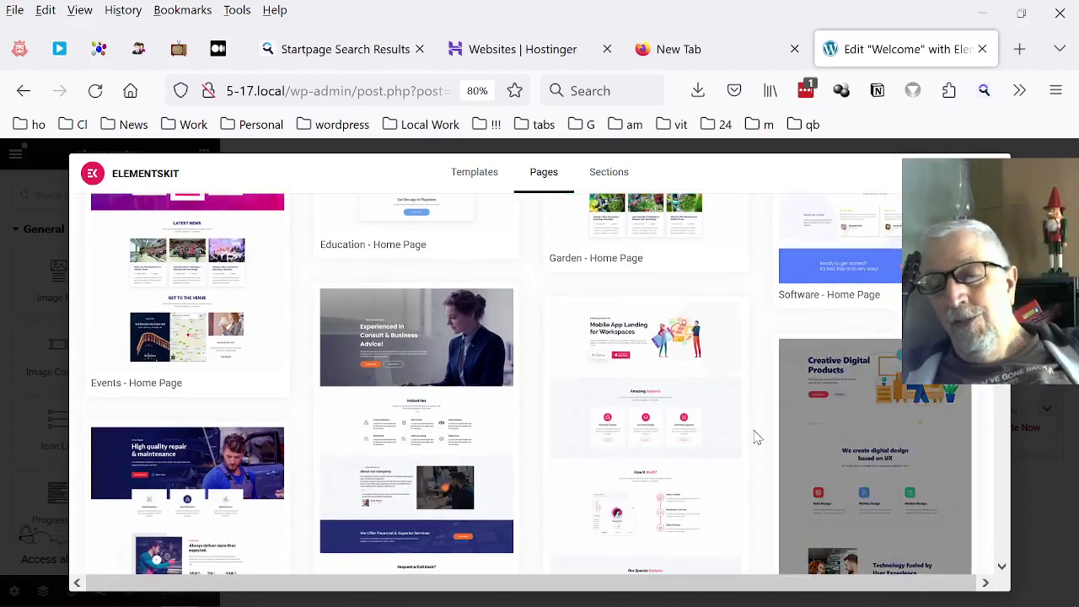
click(701, 388)
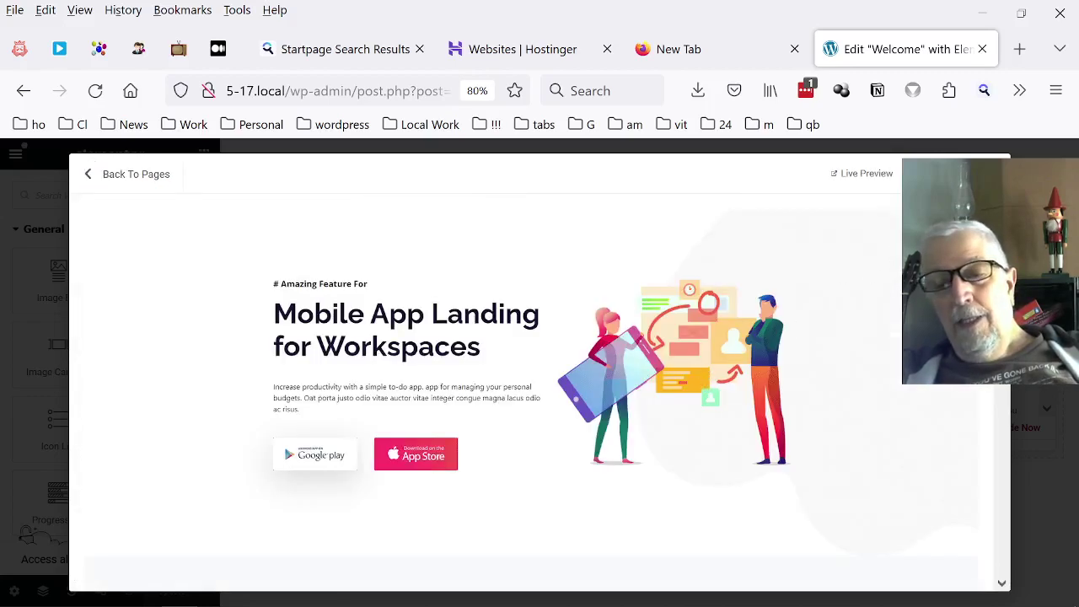
scroll(913, 384, down, 10)
scroll(913, 384, down, 3)
scroll(645, 390, down, 2)
scroll(642, 413, down, 5)
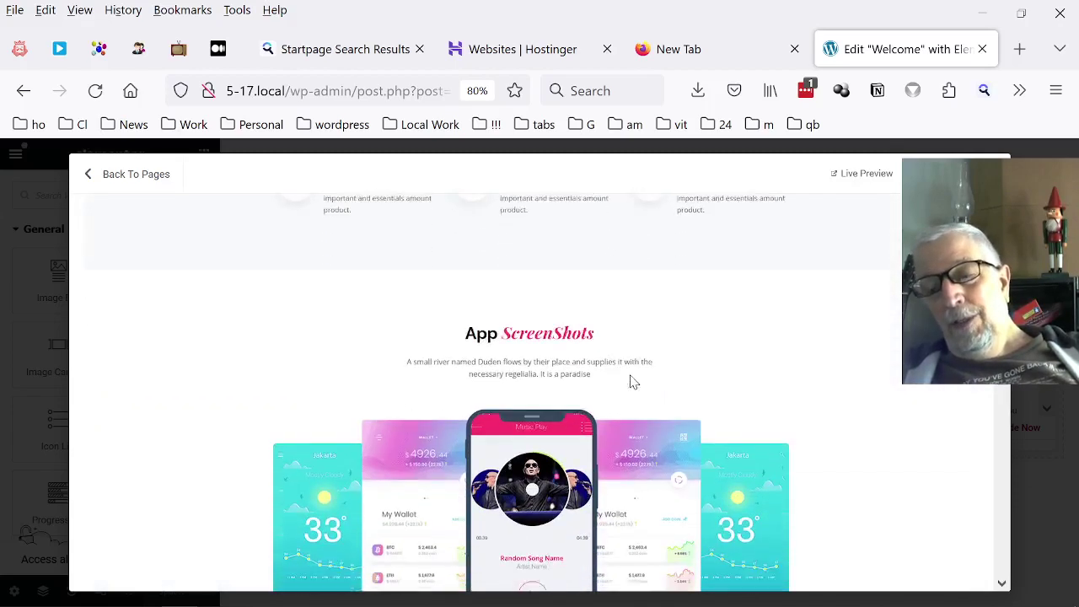
scroll(634, 380, down, 8)
scroll(626, 376, down, 4)
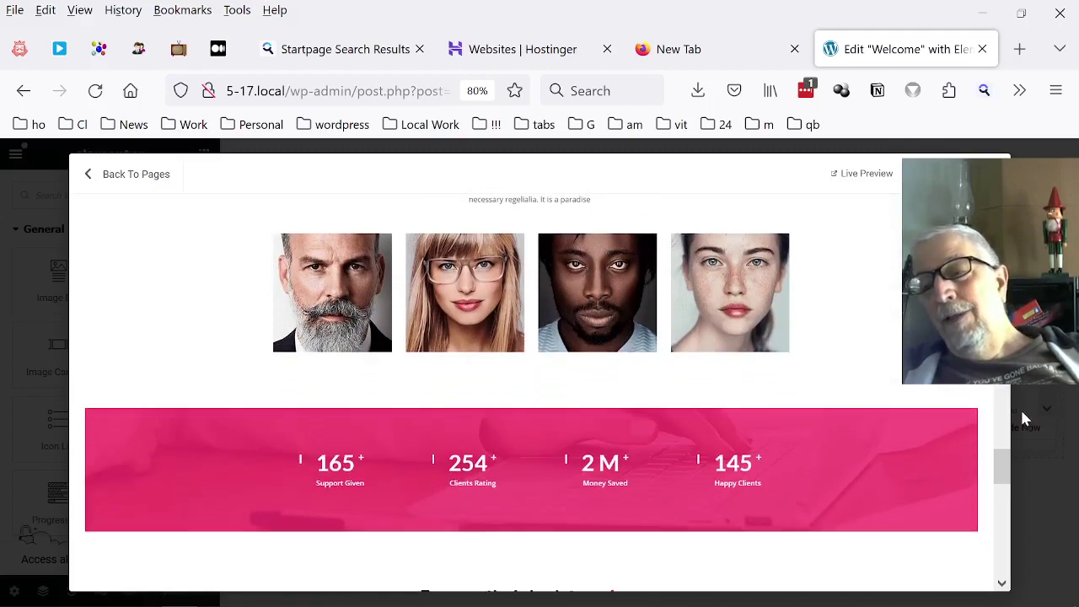
scroll(905, 412, up, 15)
scroll(906, 385, up, 10)
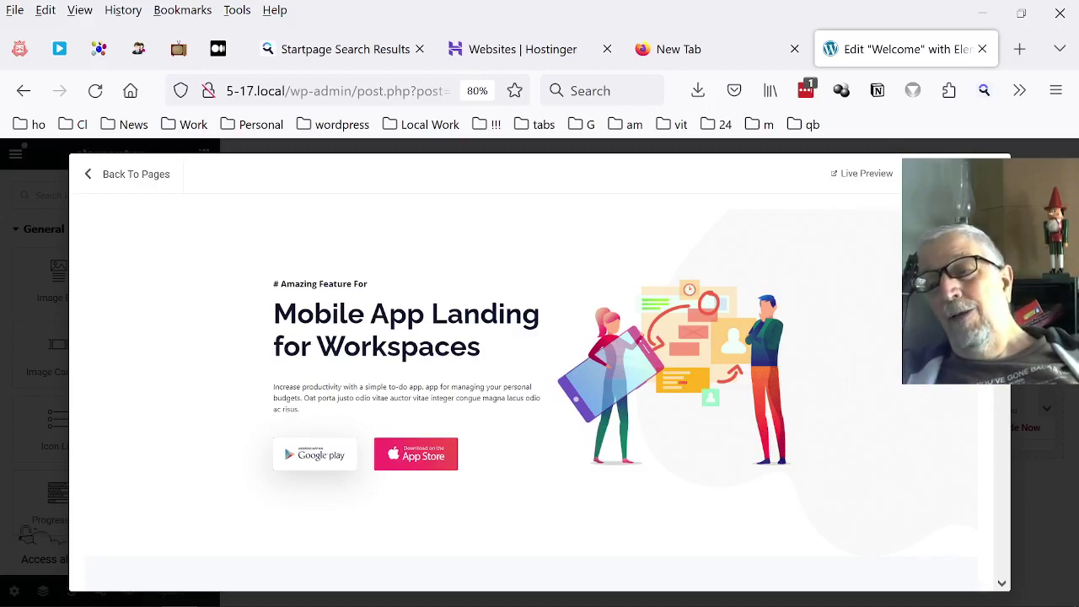
key(Escape)
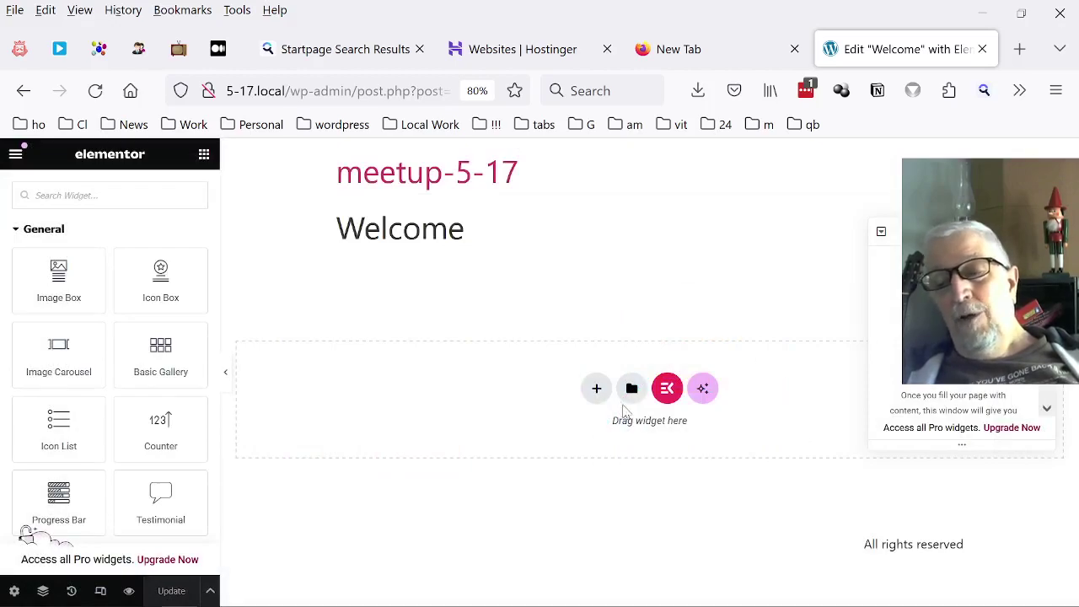
click(667, 389)
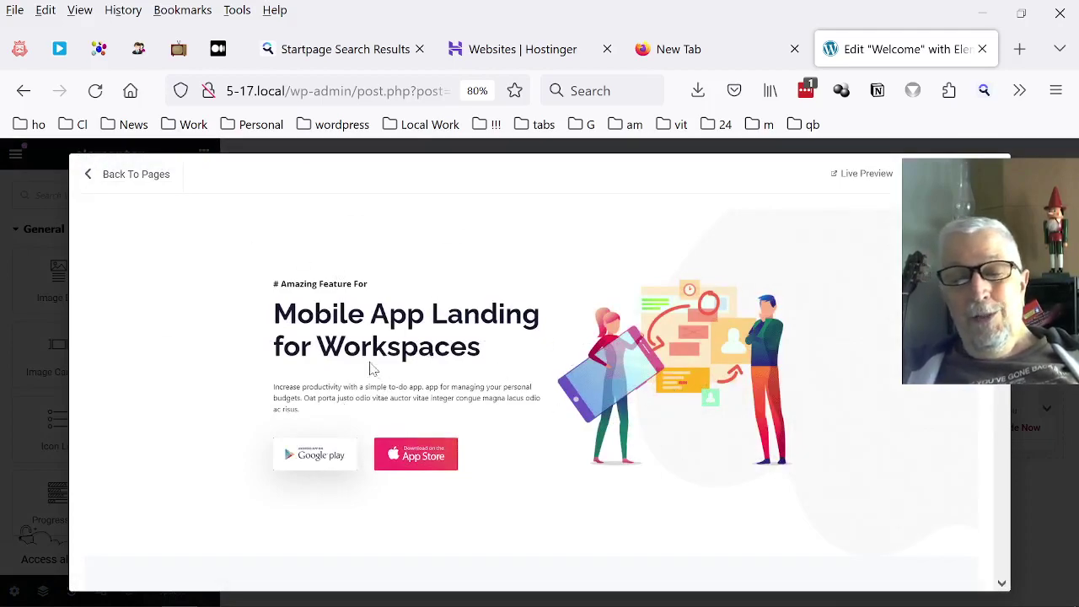
scroll(373, 374, down, 5)
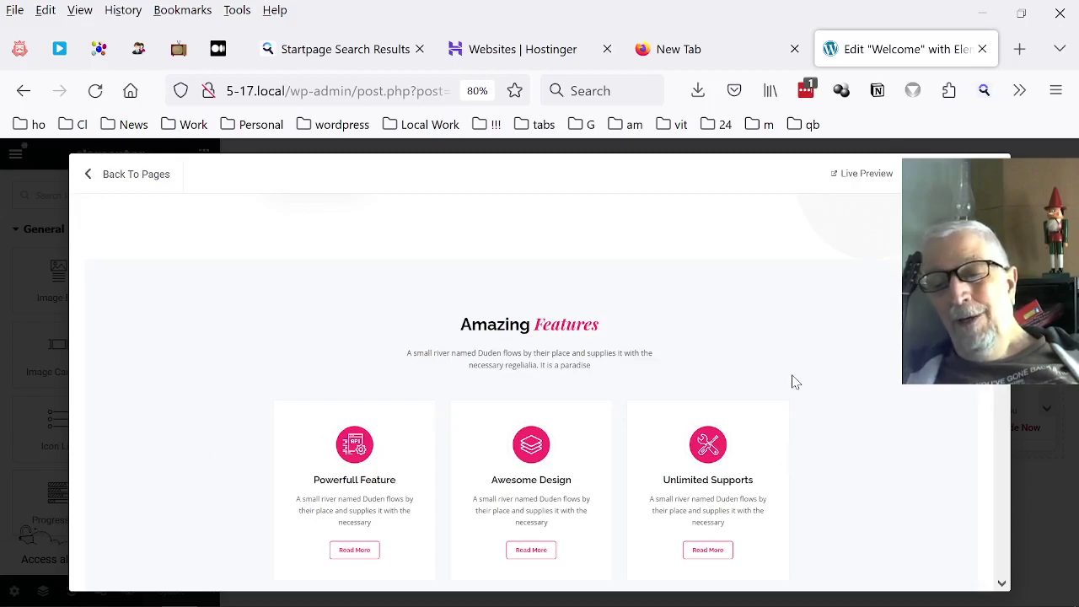
scroll(795, 381, up, 5)
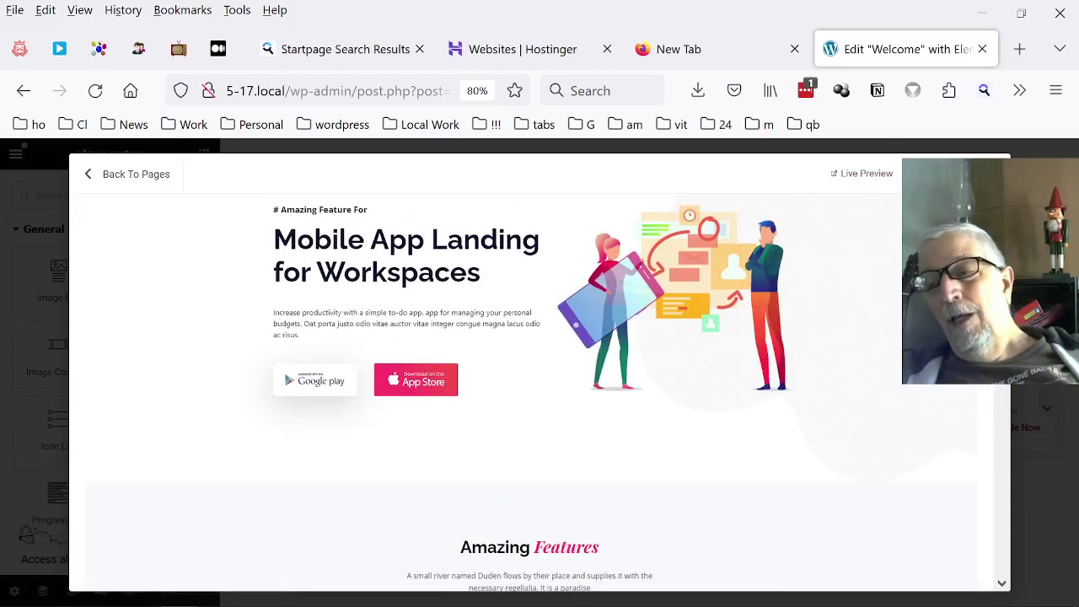
click(27, 533)
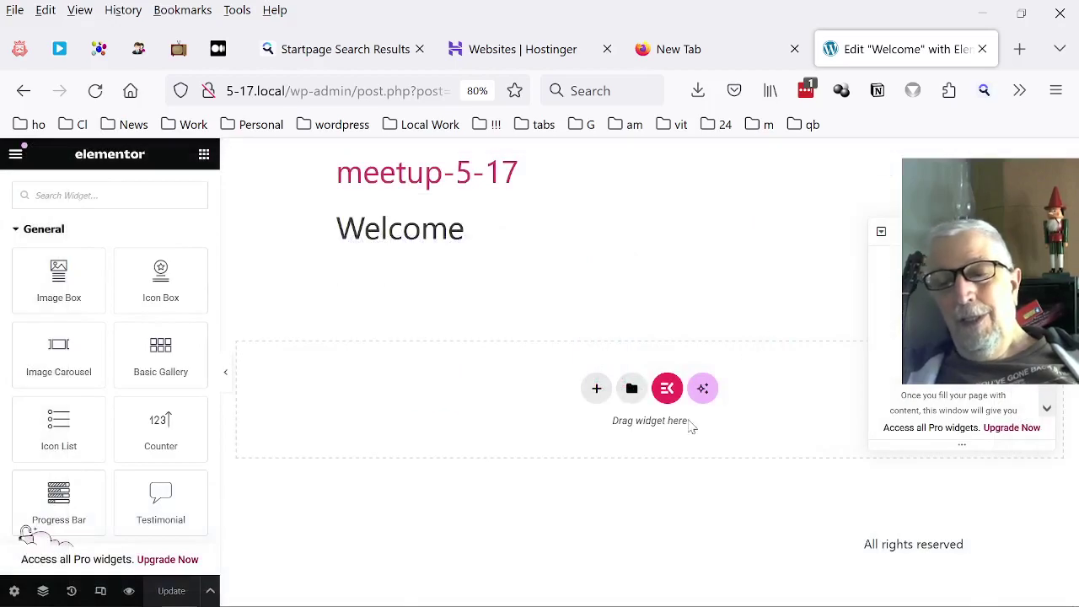
click(679, 393)
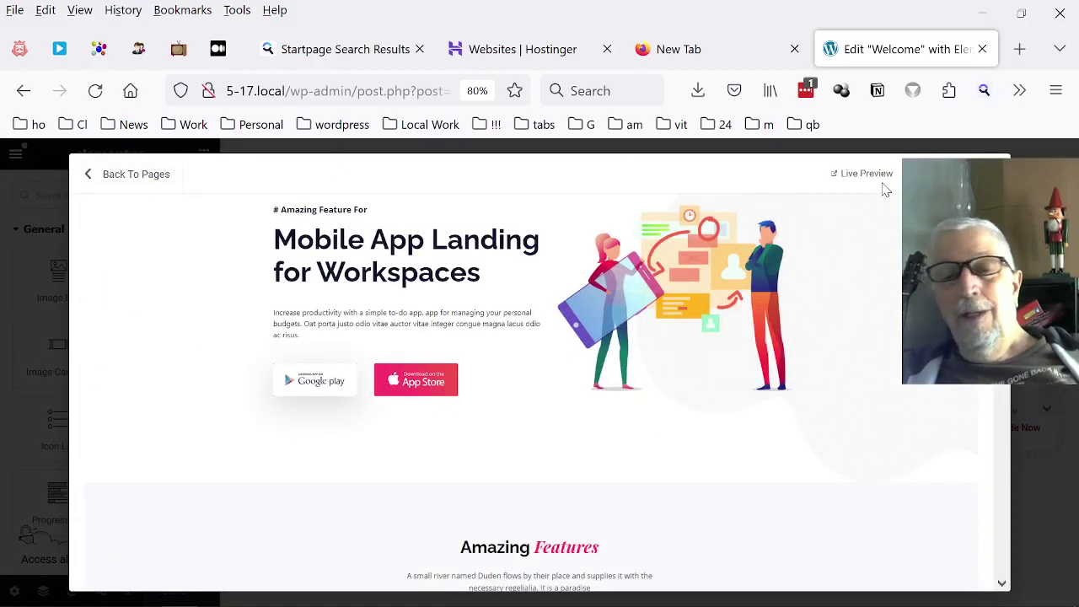
Return to the ElementsKit page templates list and browse it.
click(101, 180)
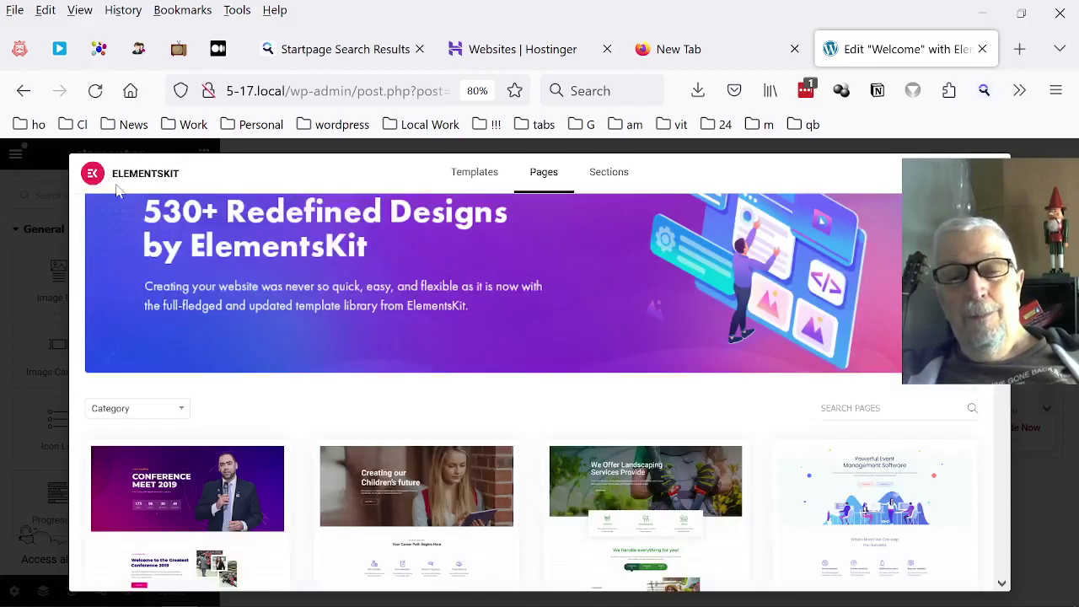
scroll(211, 215, down, 5)
scroll(211, 215, down, 8)
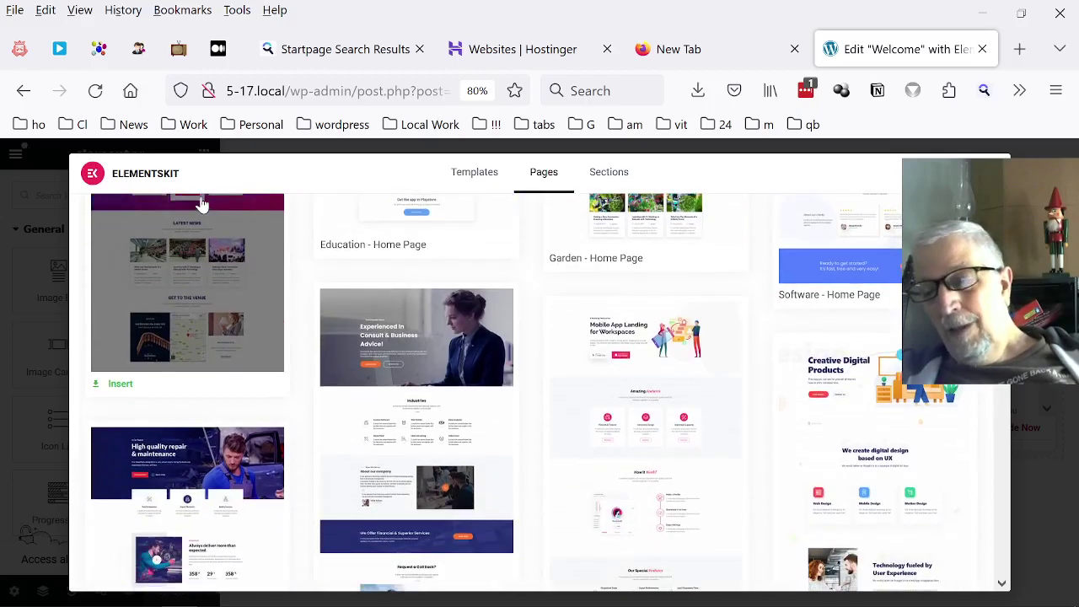
scroll(203, 211, down, 6)
scroll(198, 210, down, 5)
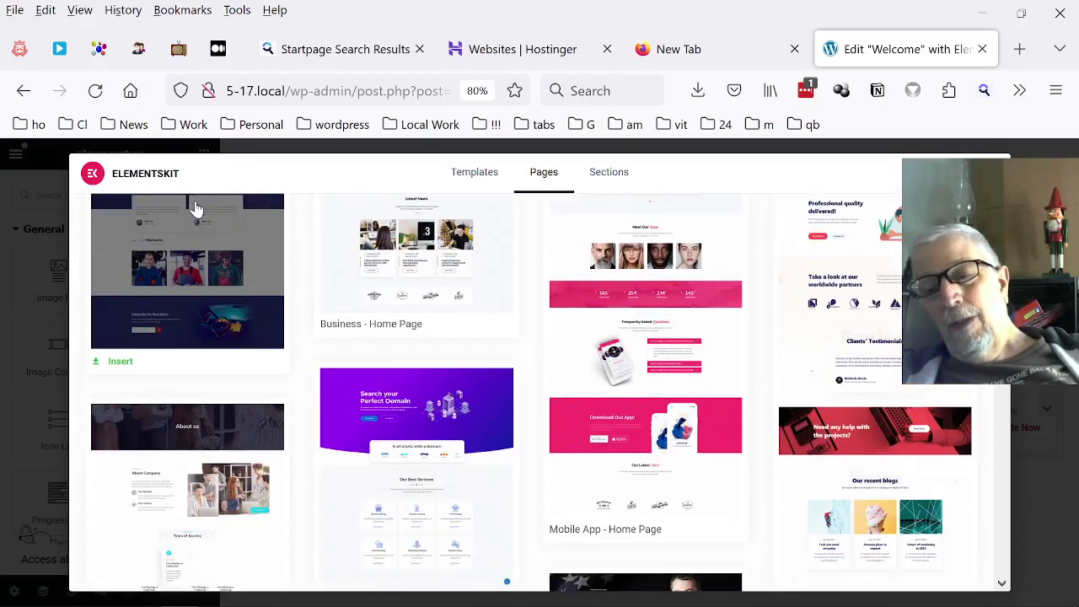
scroll(198, 216, up, 5)
scroll(197, 227, up, 10)
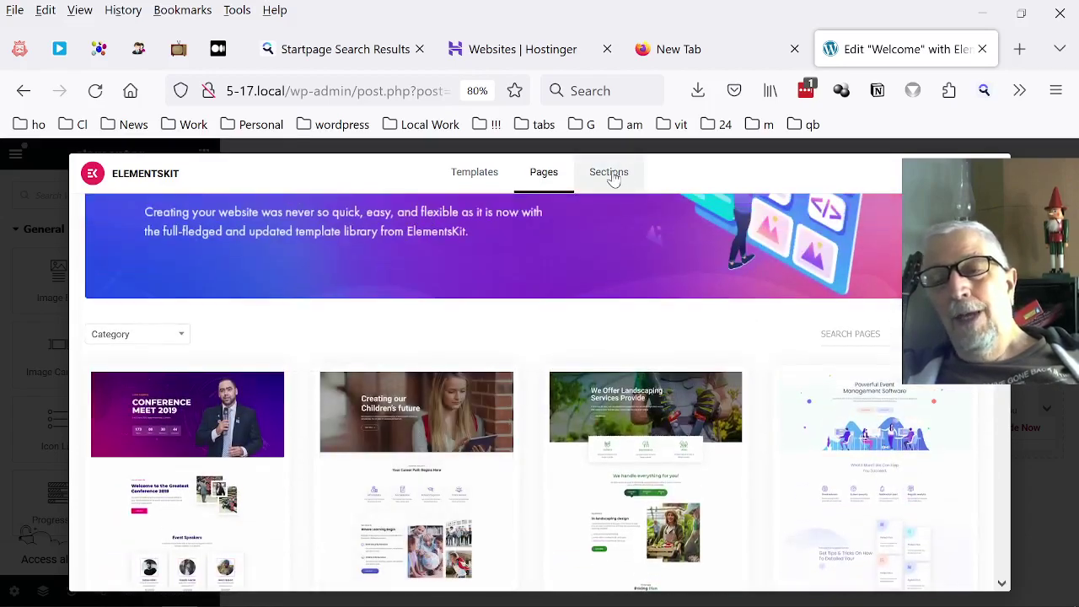
Switch to the Sections tab and browse down to the Mega Menu and Image Box cards.
click(609, 173)
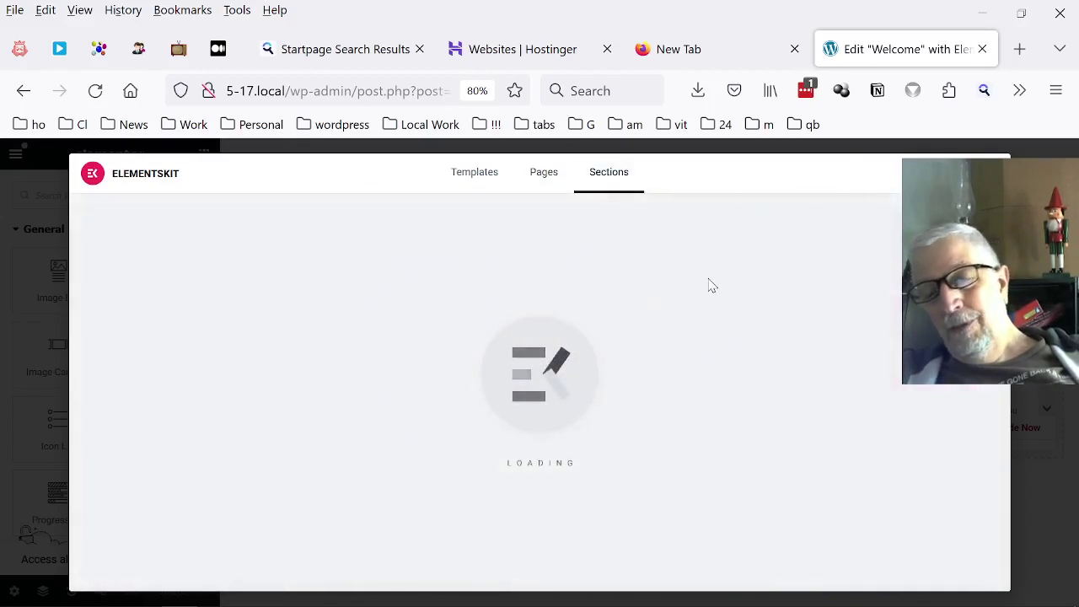
scroll(681, 287, down, 3)
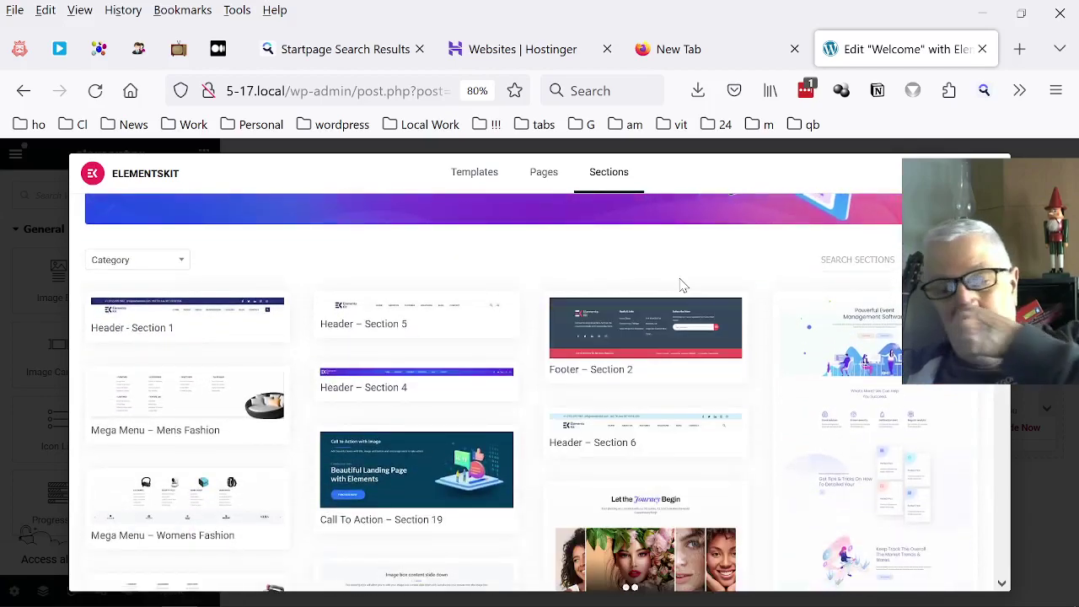
scroll(680, 286, down, 3)
scroll(681, 286, down, 2)
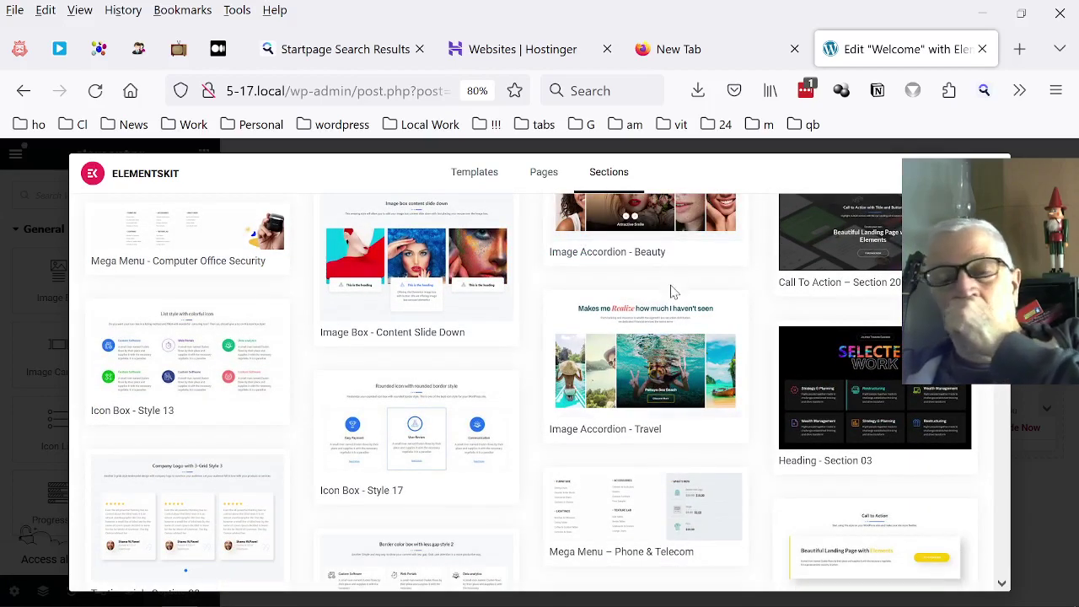
mouse_move(188, 257)
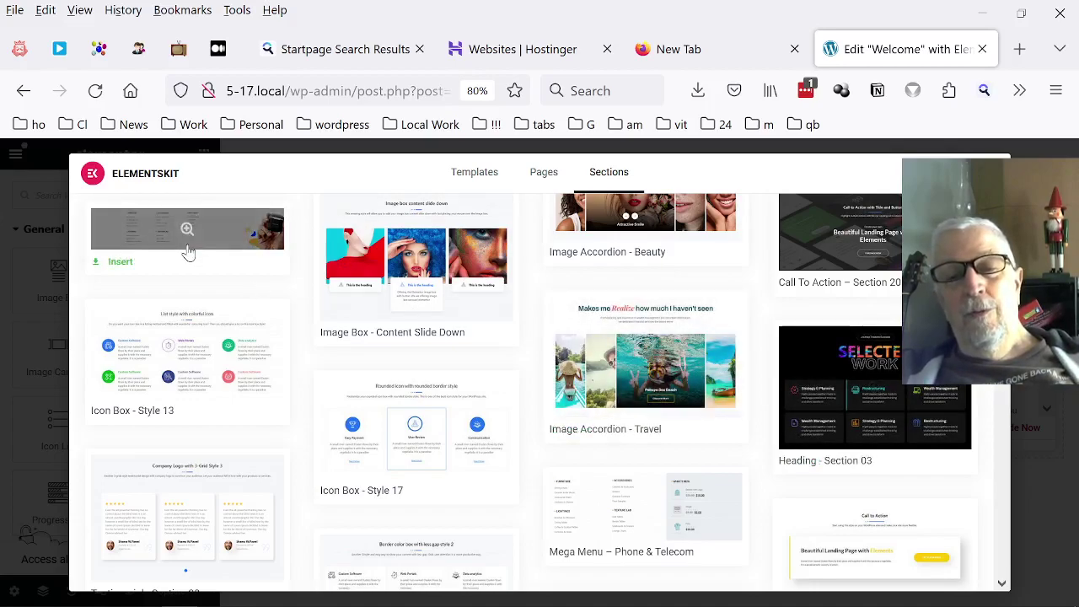
Insert the 'Mega Menu - Computer Office Security' section with Furniture, Accessories, What's New, Lightings and Texture Lab links.
click(118, 265)
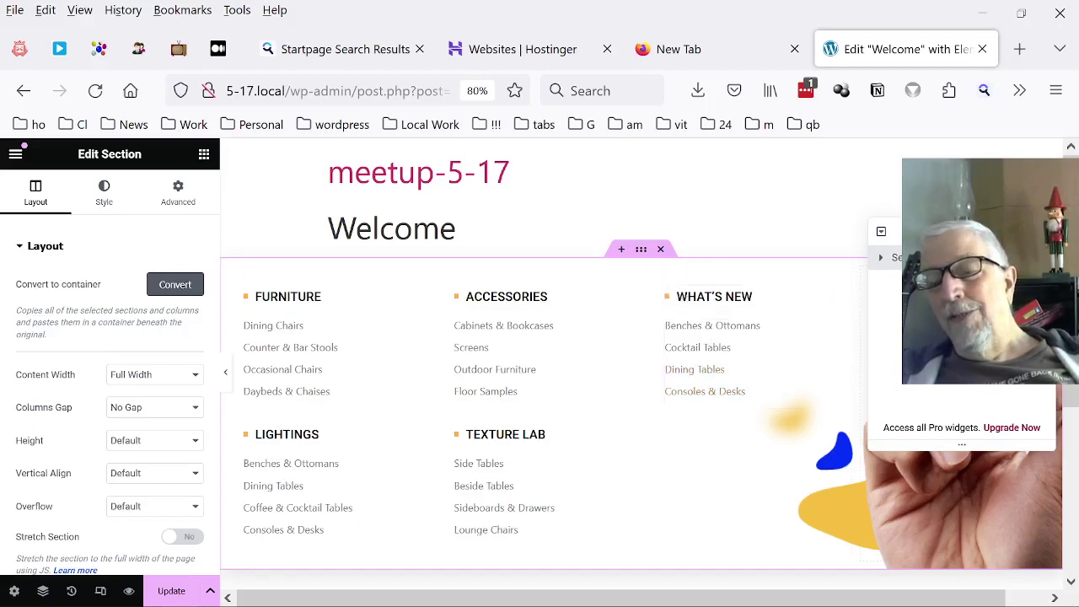
scroll(911, 510, down, 3)
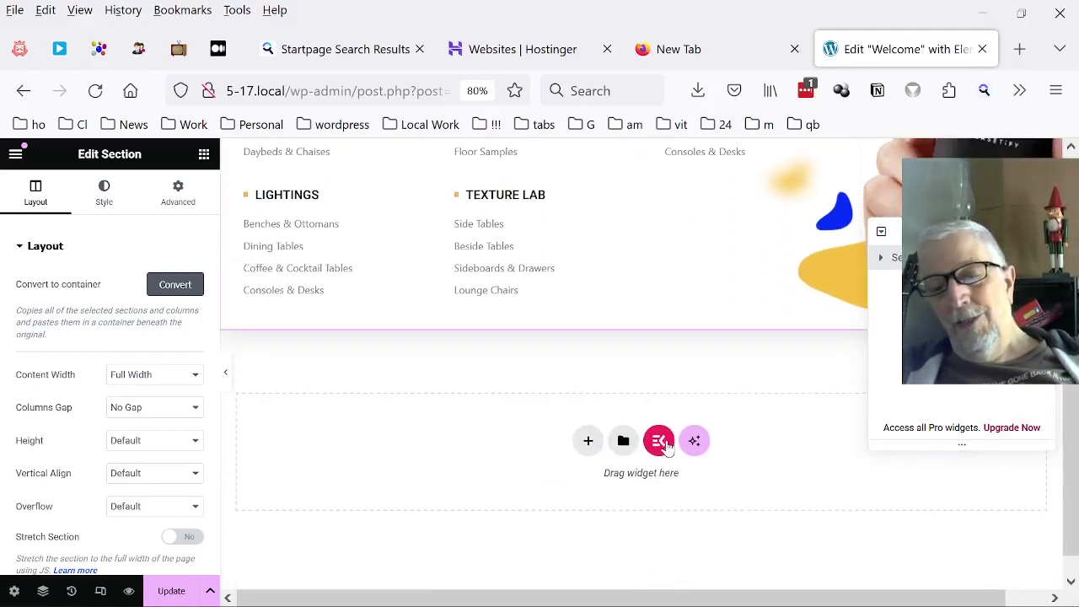
Add the three-card 'Image box with left border' ElementsKit section into the empty section below.
click(659, 440)
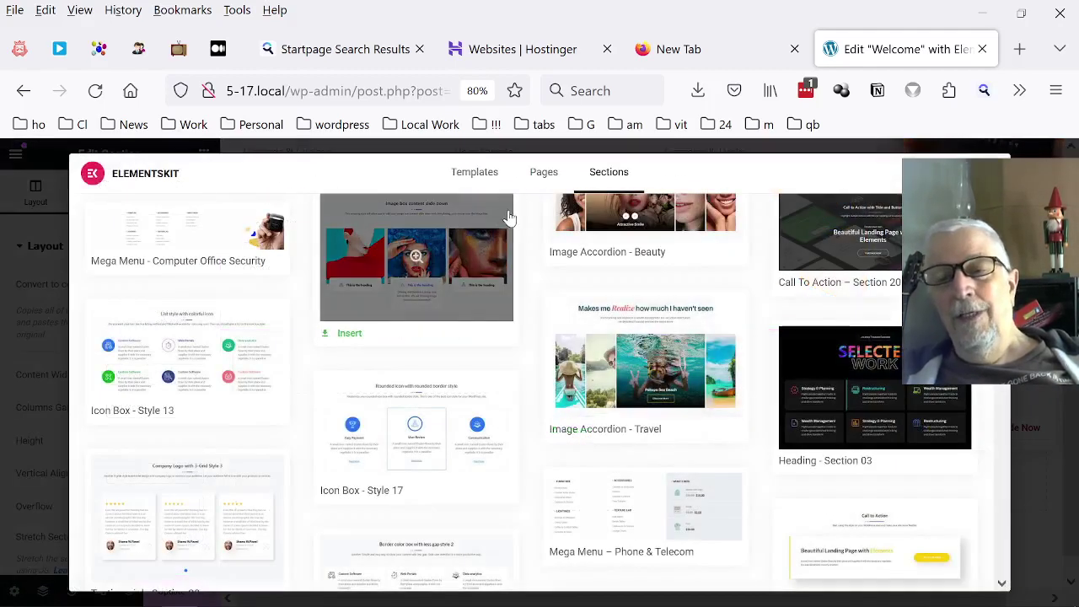
scroll(711, 265, down, 5)
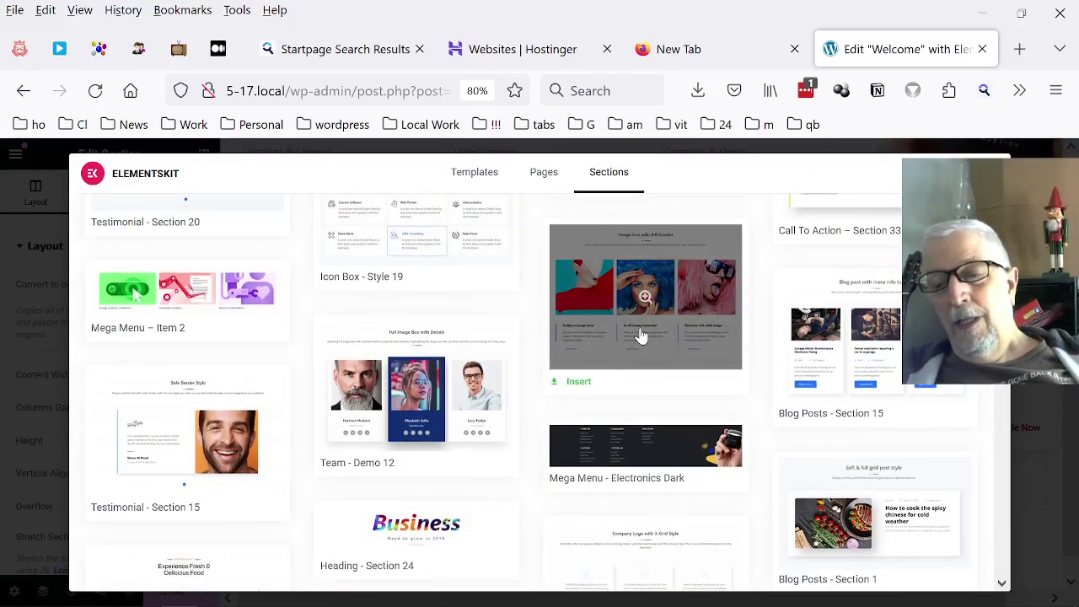
click(578, 382)
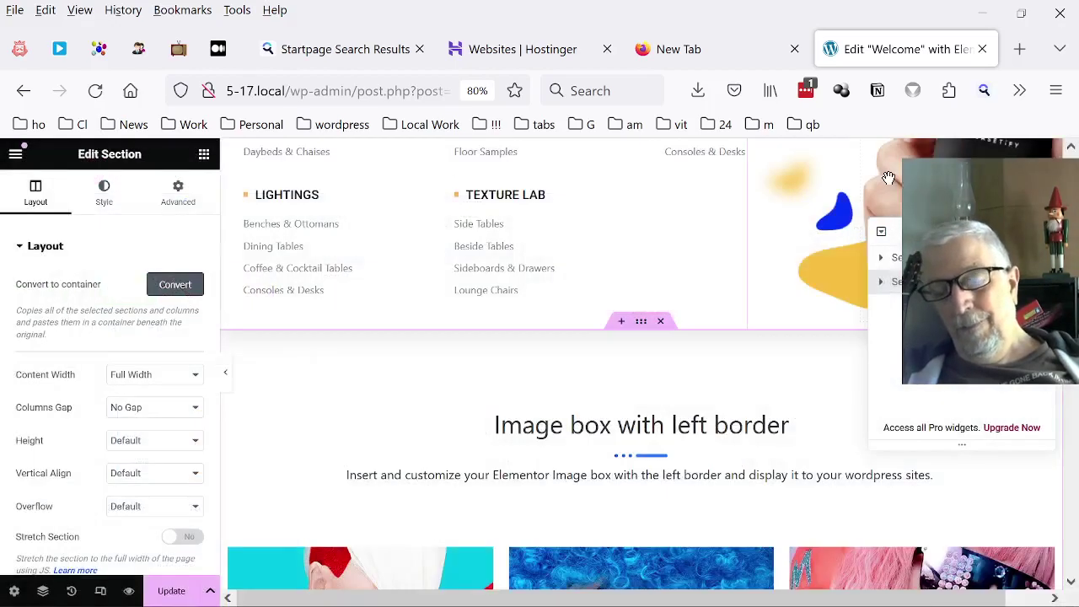
scroll(889, 177, down, 4)
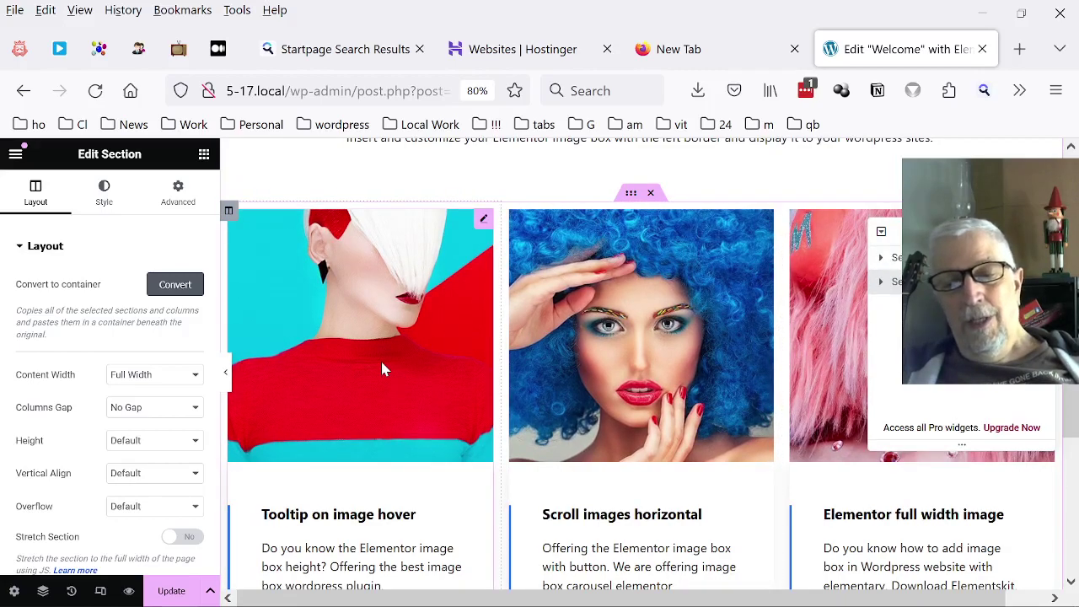
click(381, 368)
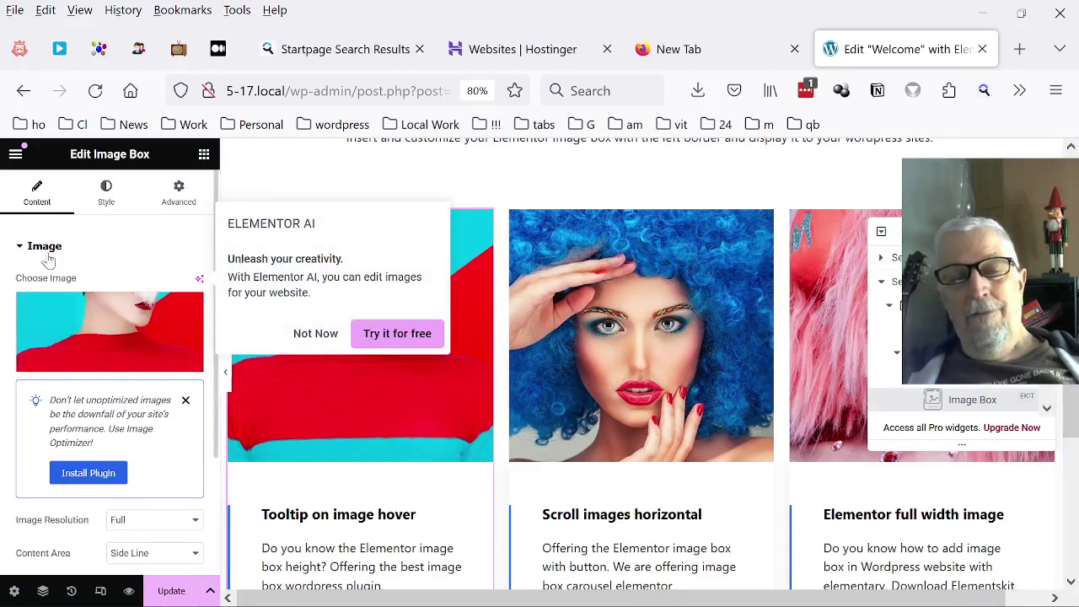
mouse_move(114, 335)
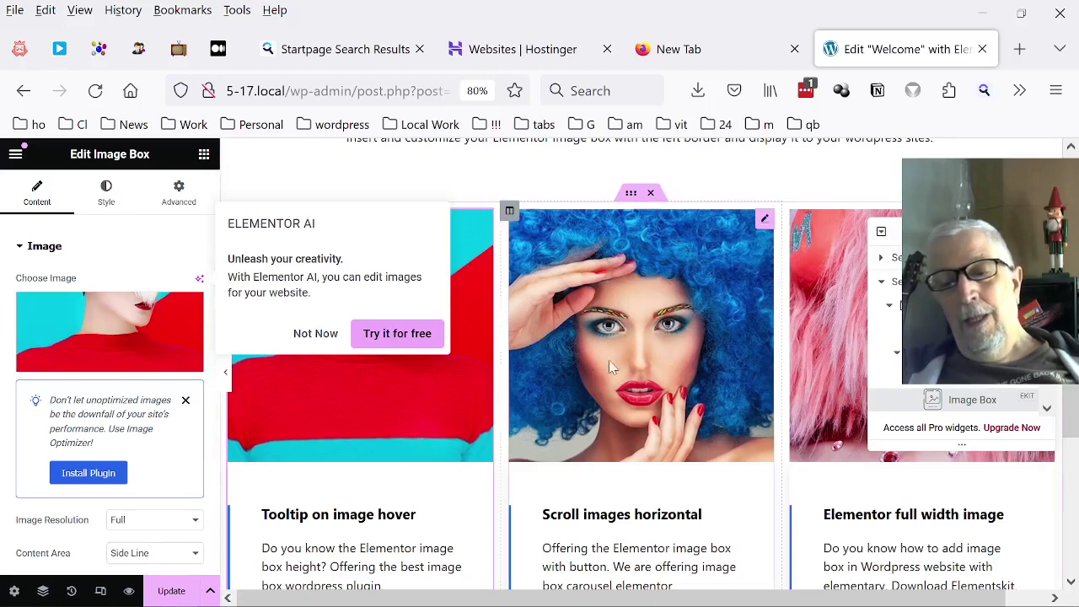
click(651, 342)
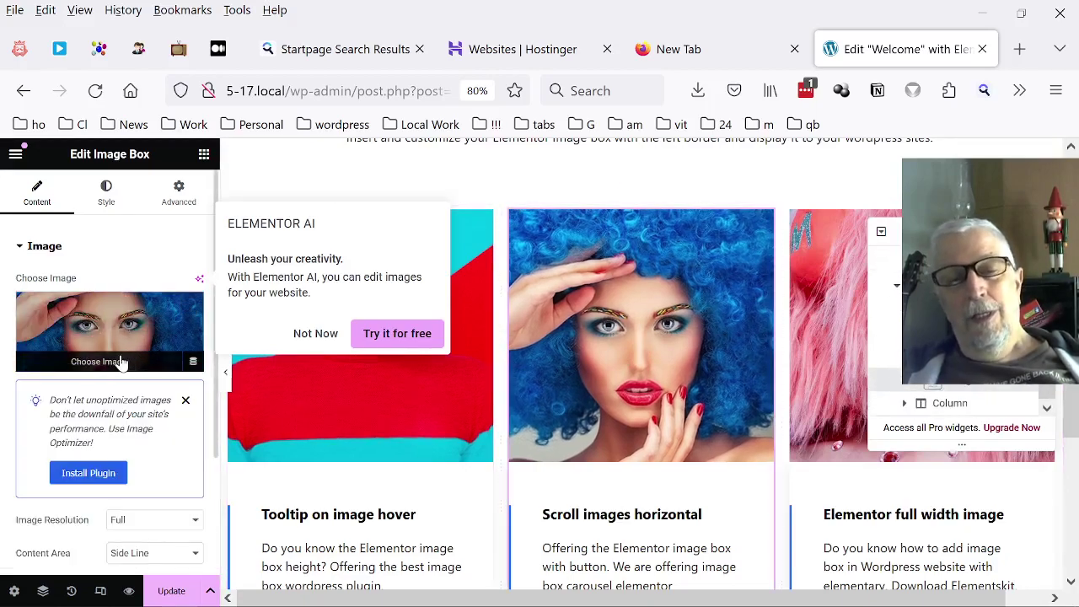
click(122, 362)
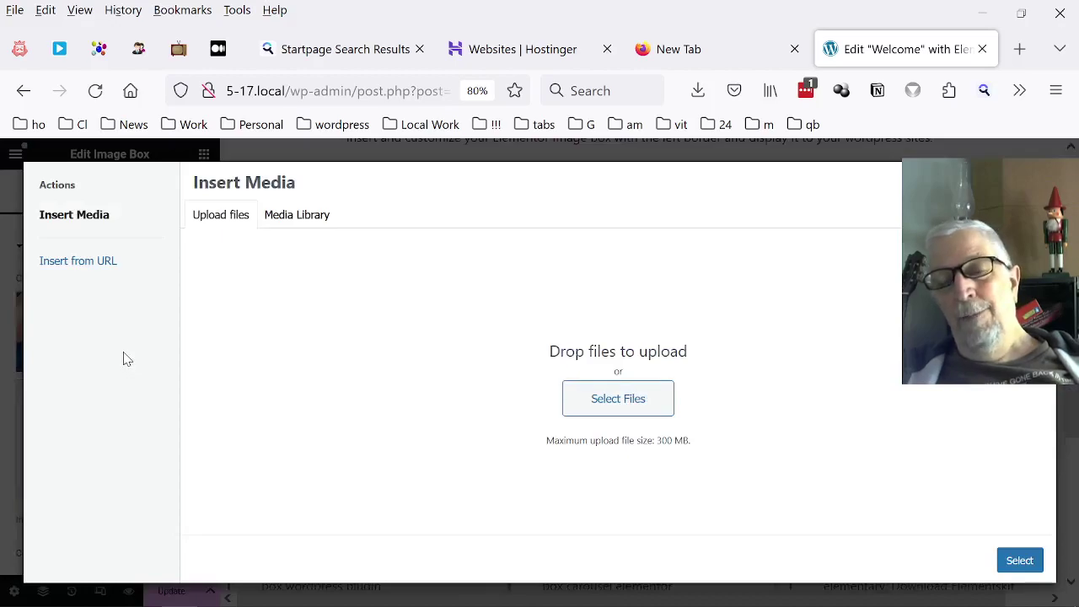
click(631, 407)
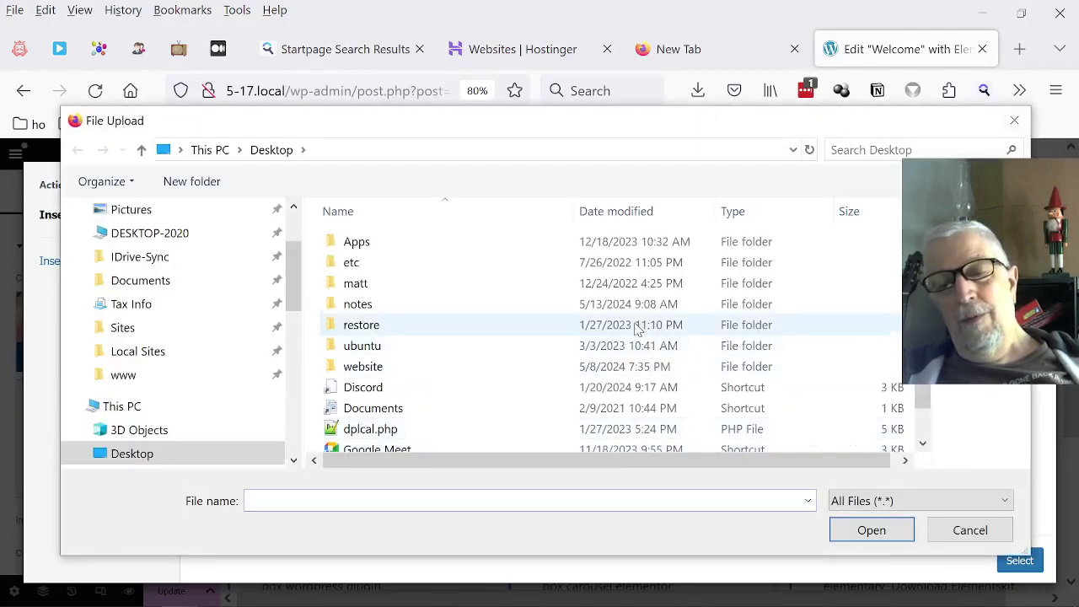
scroll(647, 350, down, 1)
scroll(662, 320, up, 1)
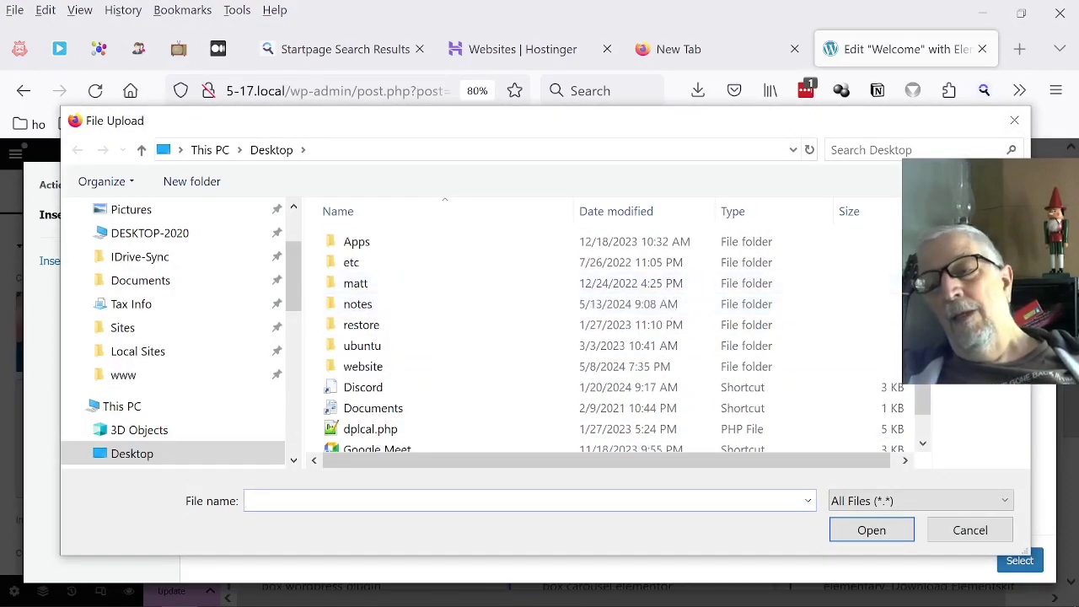
click(1013, 119)
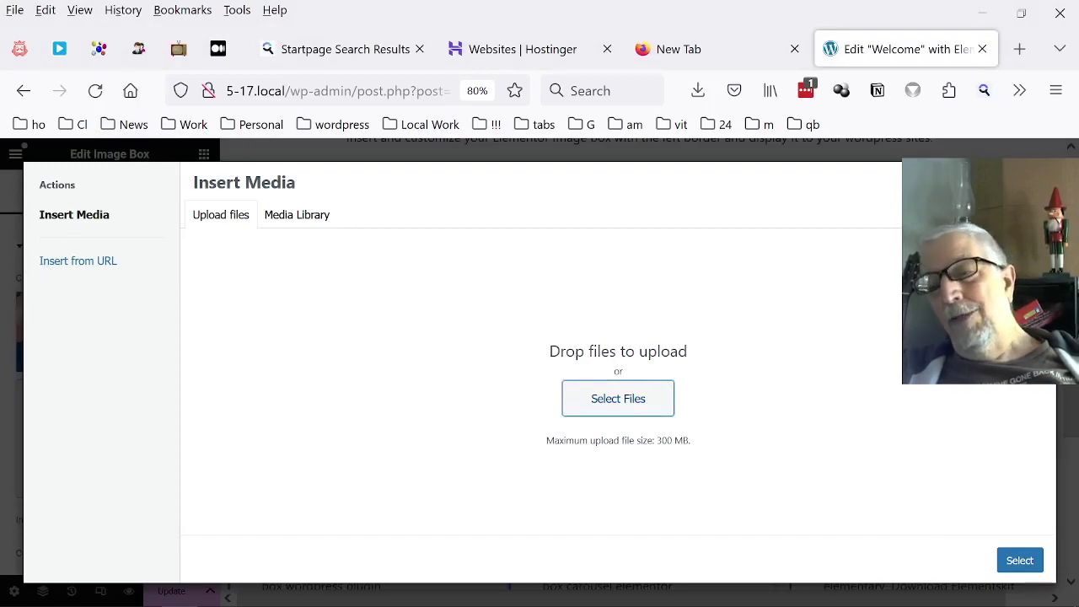
key(Escape)
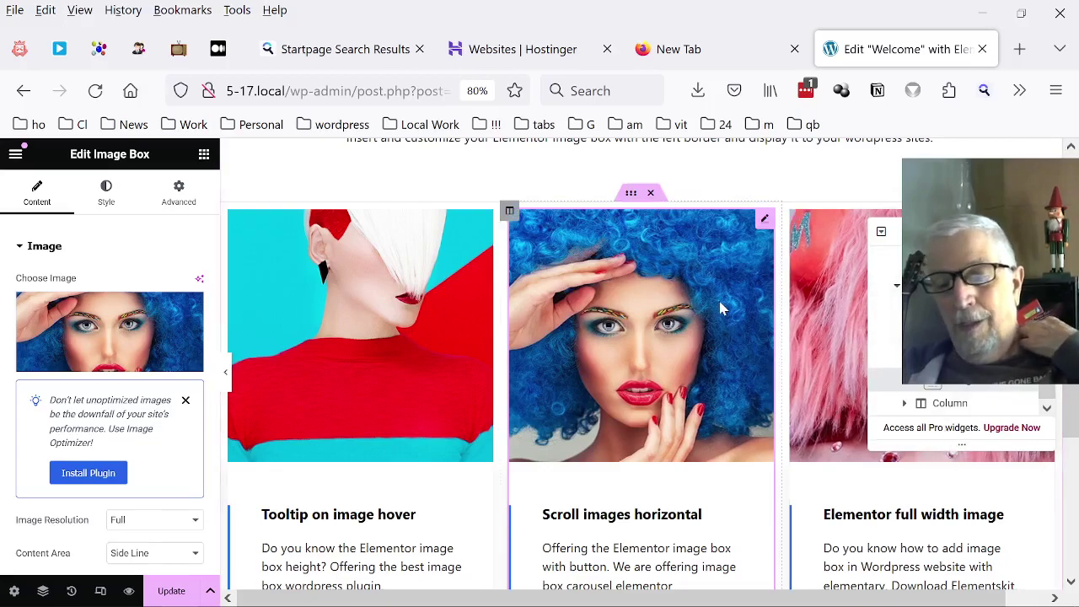
Scroll the canvas up to the header, then down past the image boxes to the empty bottom section.
scroll(685, 283, down, 5)
scroll(684, 289, up, 10)
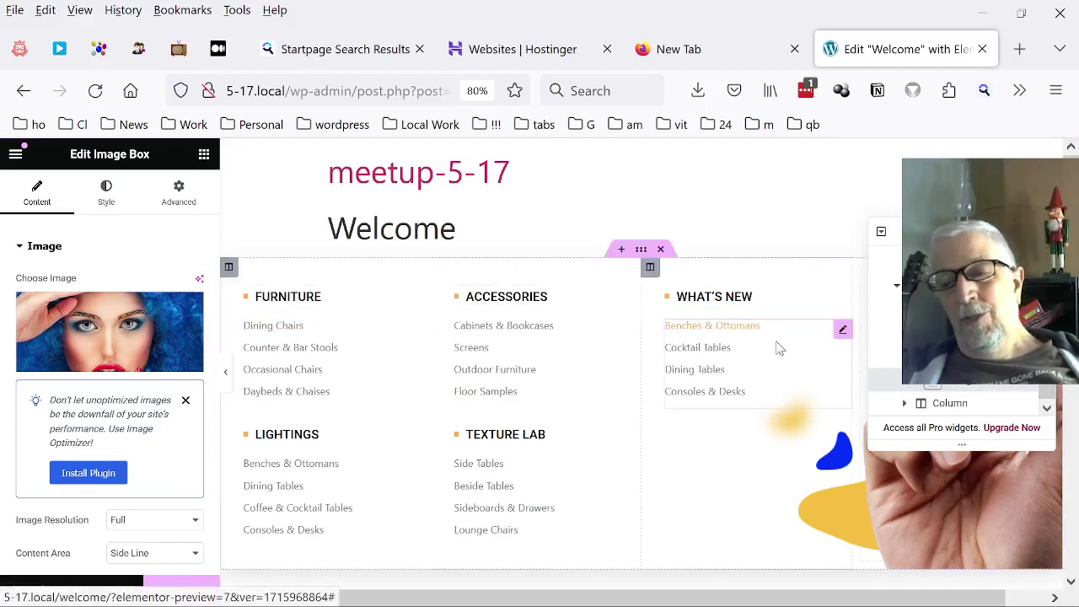
scroll(608, 366, down, 2)
scroll(608, 367, down, 3)
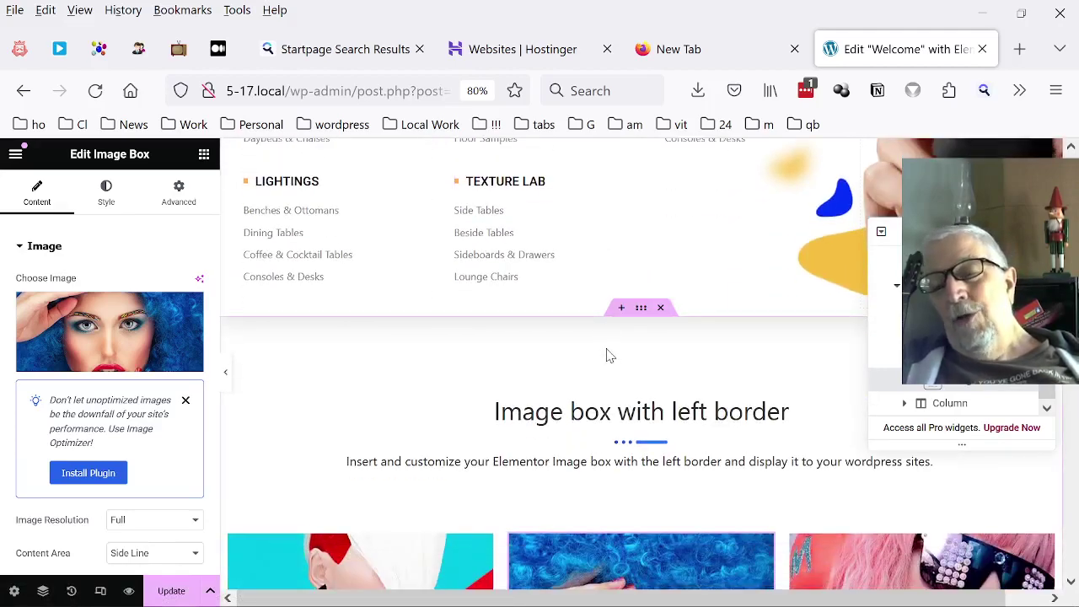
scroll(687, 445, down, 8)
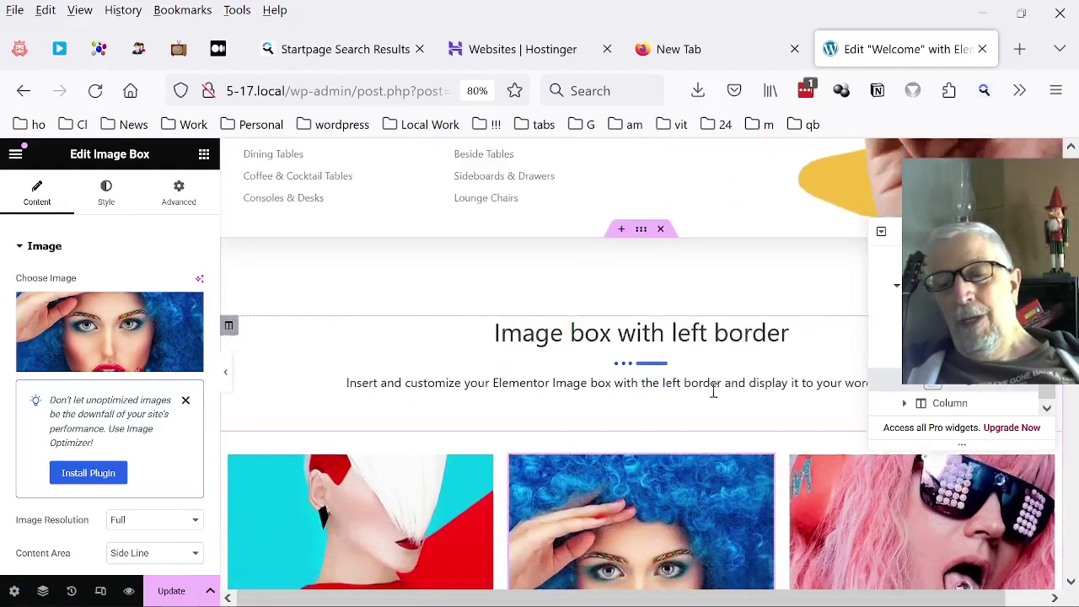
scroll(722, 335, down, 7)
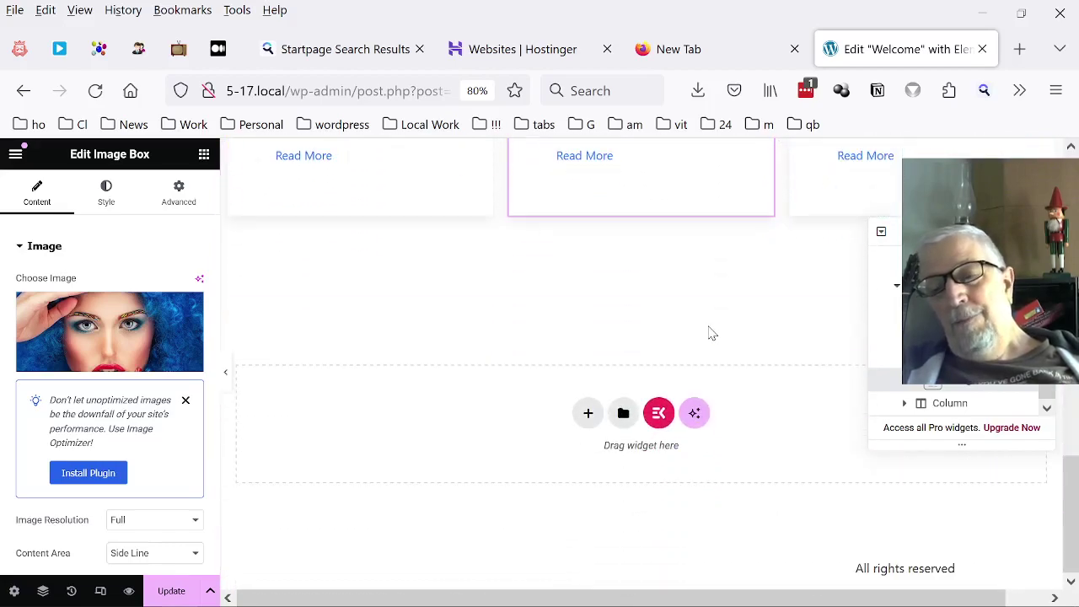
Reopen the ElementsKit library on its Pages tab and browse Conference, Education and Garden templates.
click(659, 414)
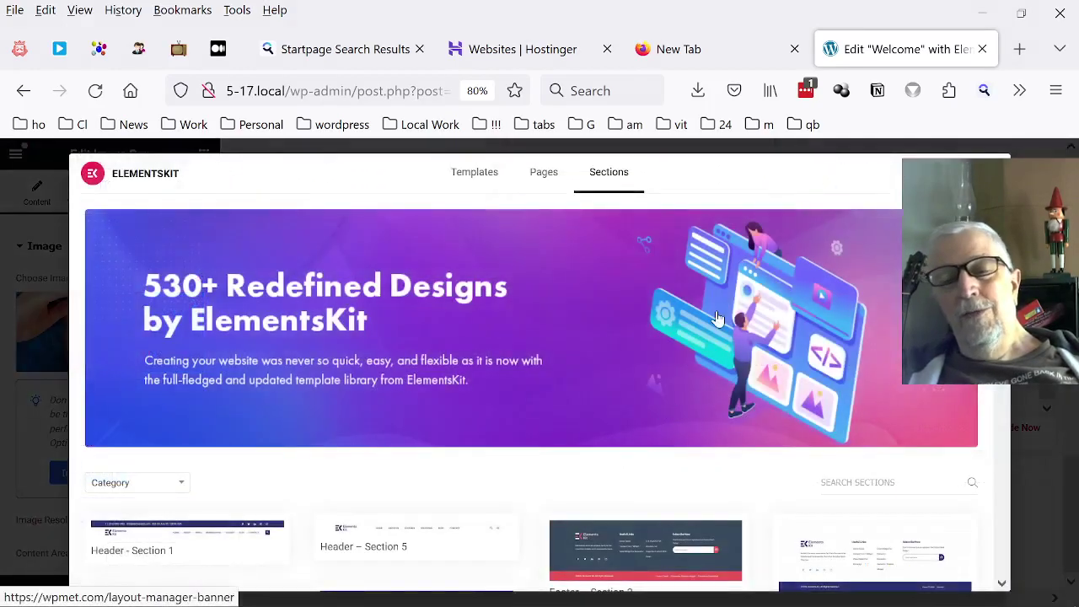
click(556, 173)
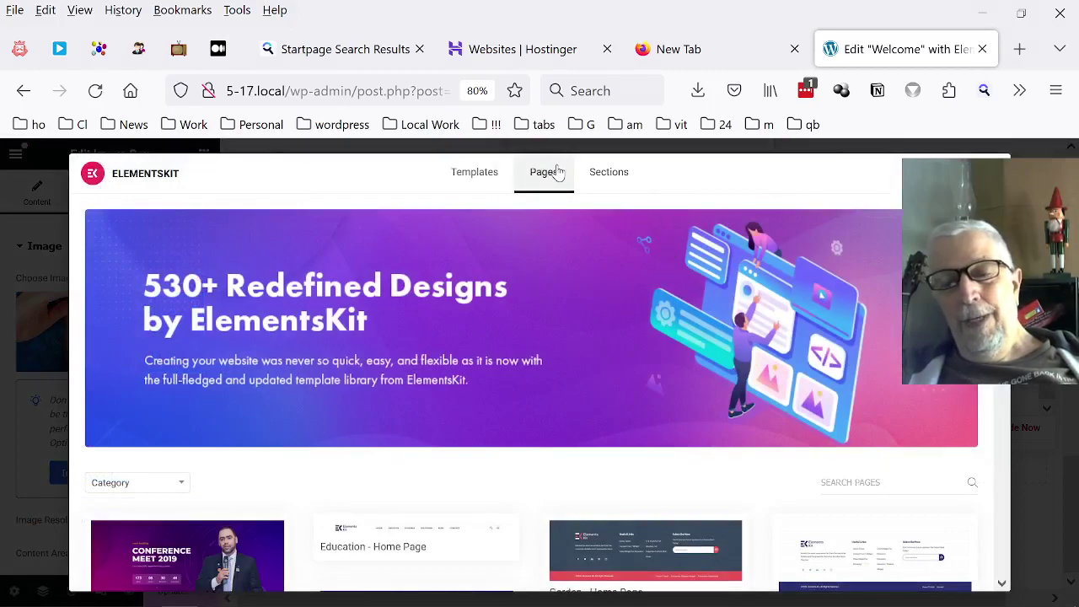
scroll(548, 266, down, 10)
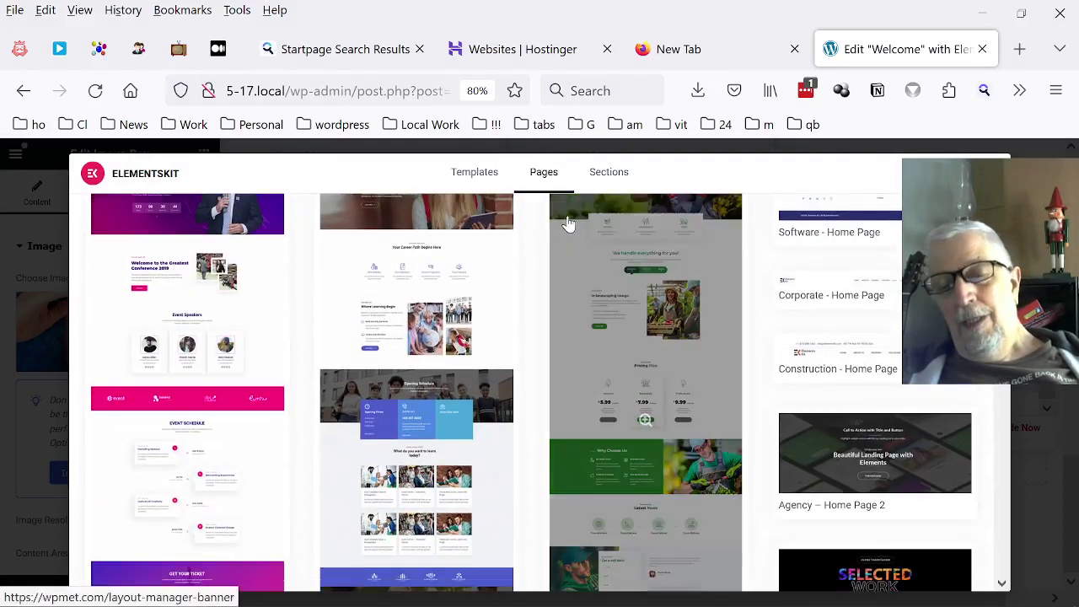
scroll(650, 313, down, 3)
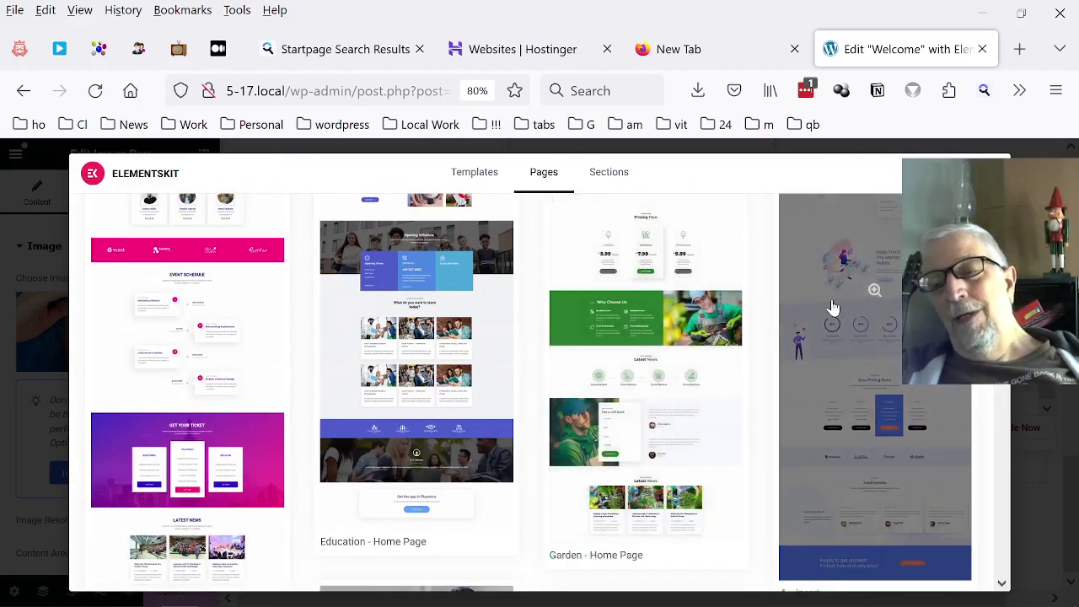
scroll(694, 257, up, 2)
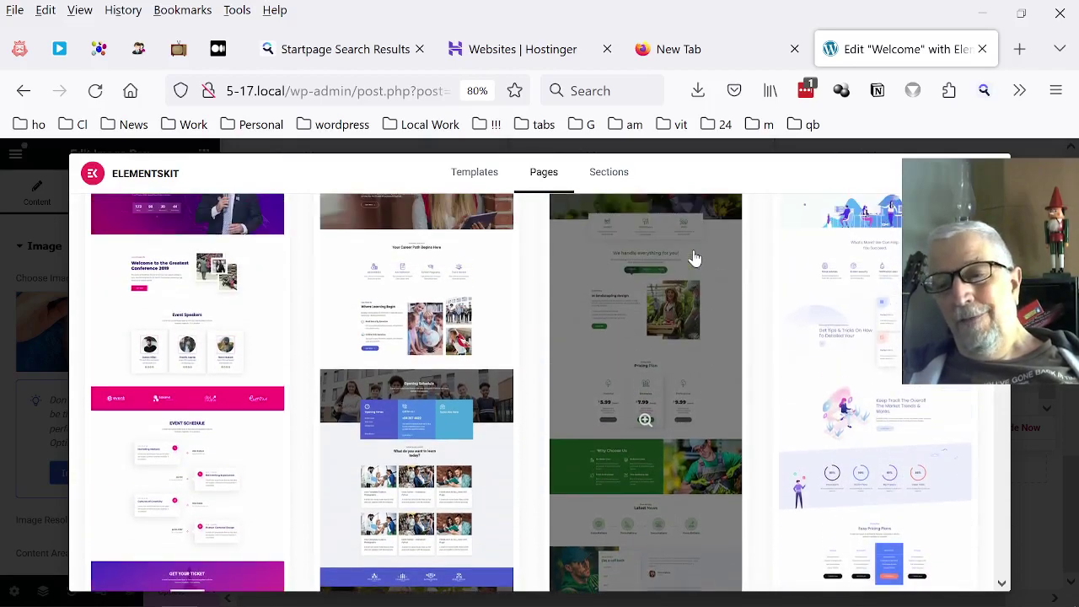
scroll(693, 257, down, 6)
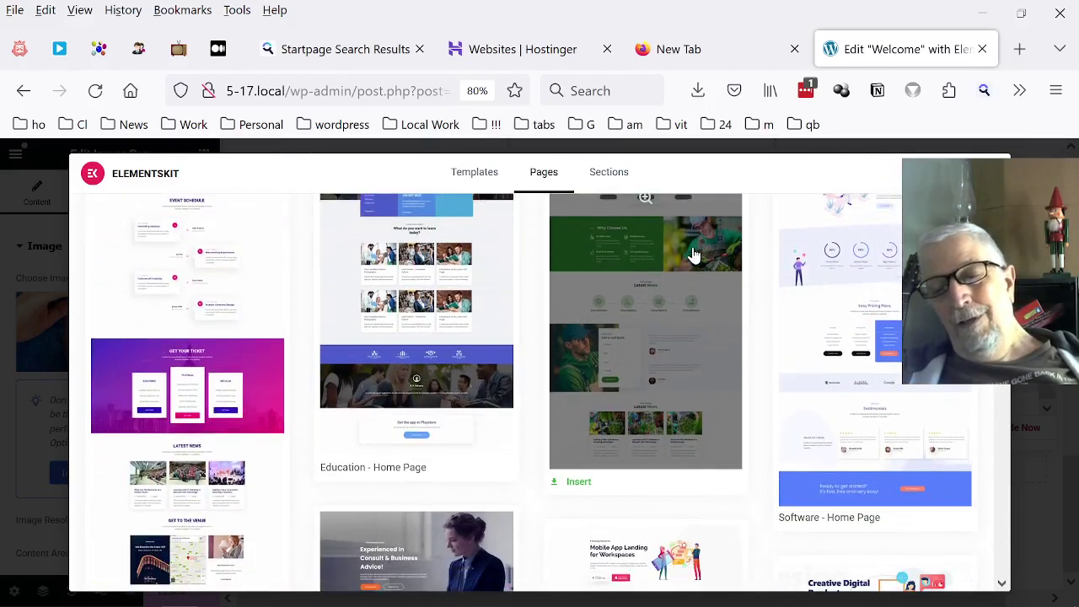
scroll(694, 257, up, 10)
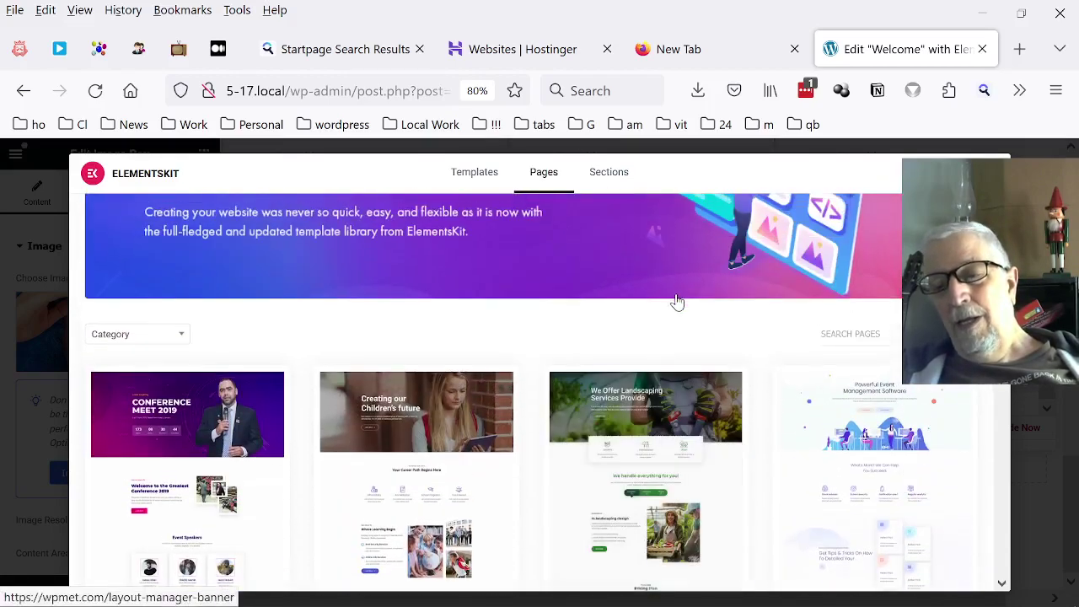
Preview the Landscaping home page template, then close the library without inserting it.
click(666, 432)
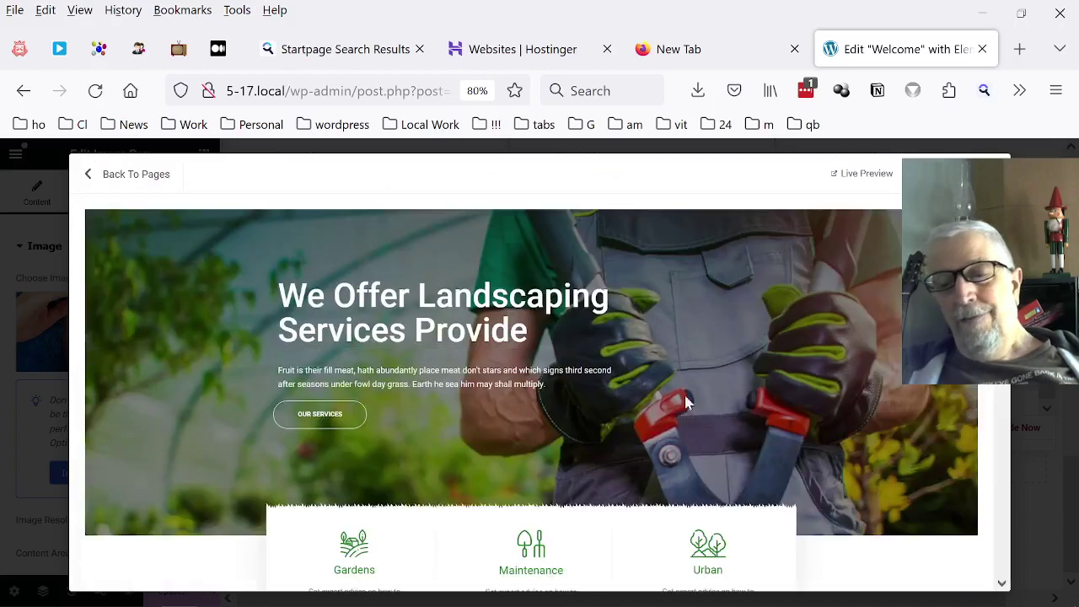
scroll(730, 314, down, 12)
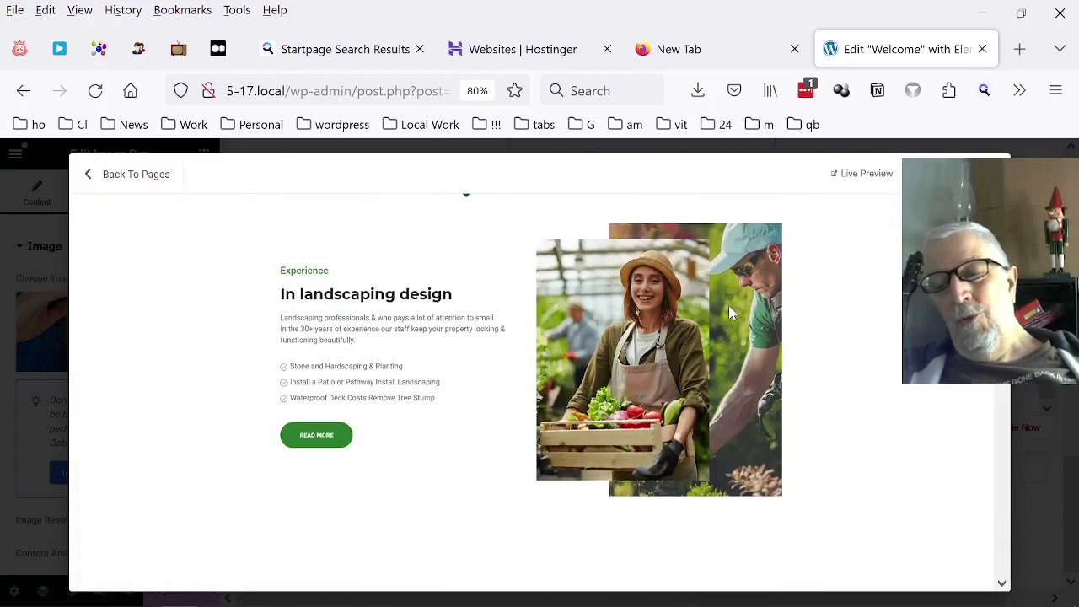
scroll(732, 308, down, 3)
scroll(638, 266, down, 6)
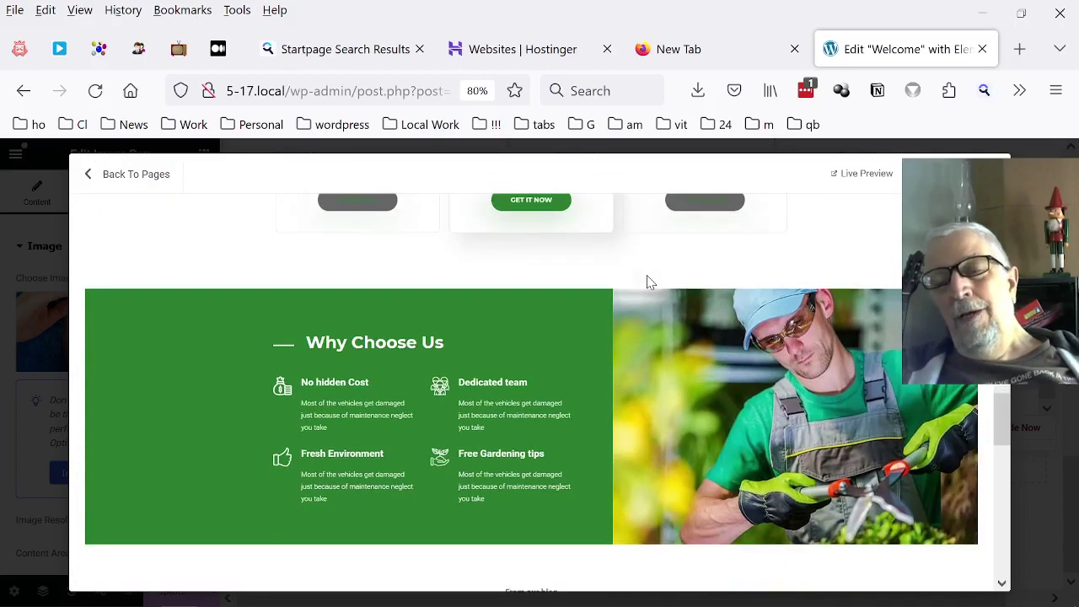
scroll(609, 262, down, 6)
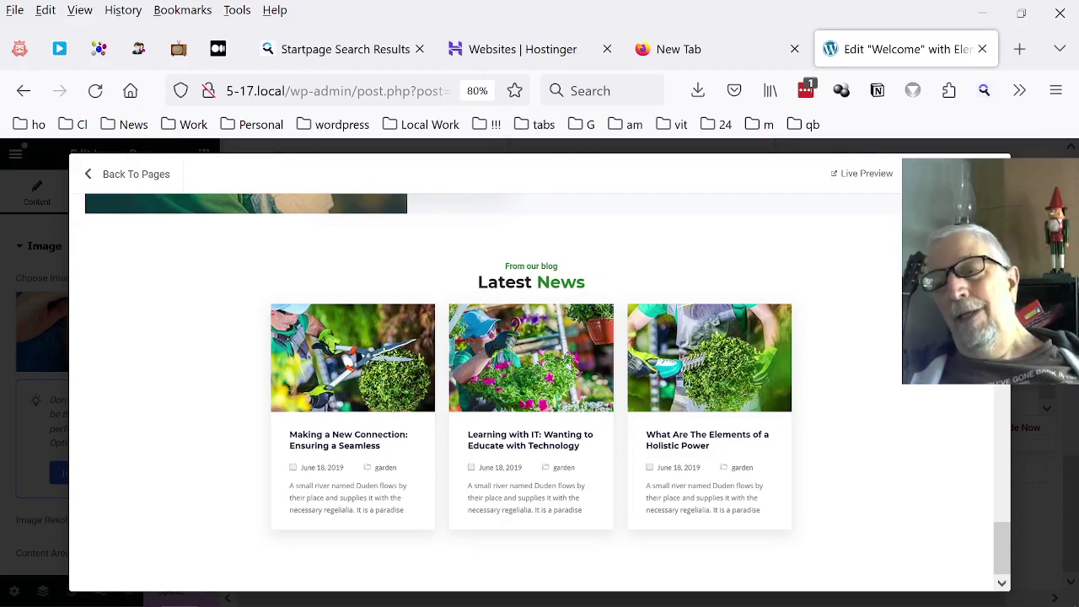
click(989, 174)
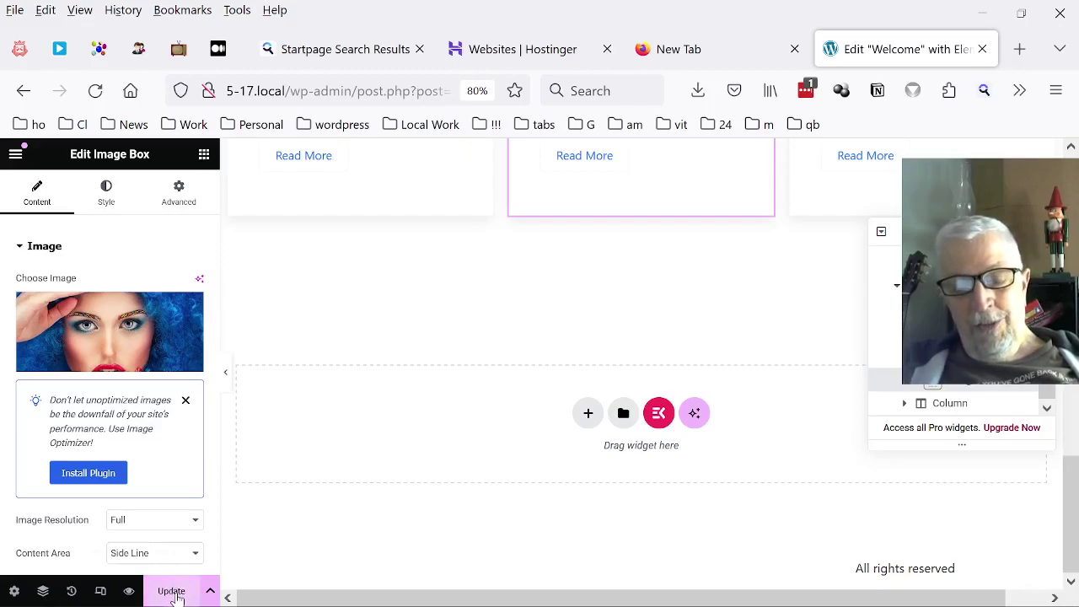
Save the Welcome page with Update and exit Elementor to the WordPress page editor.
click(174, 593)
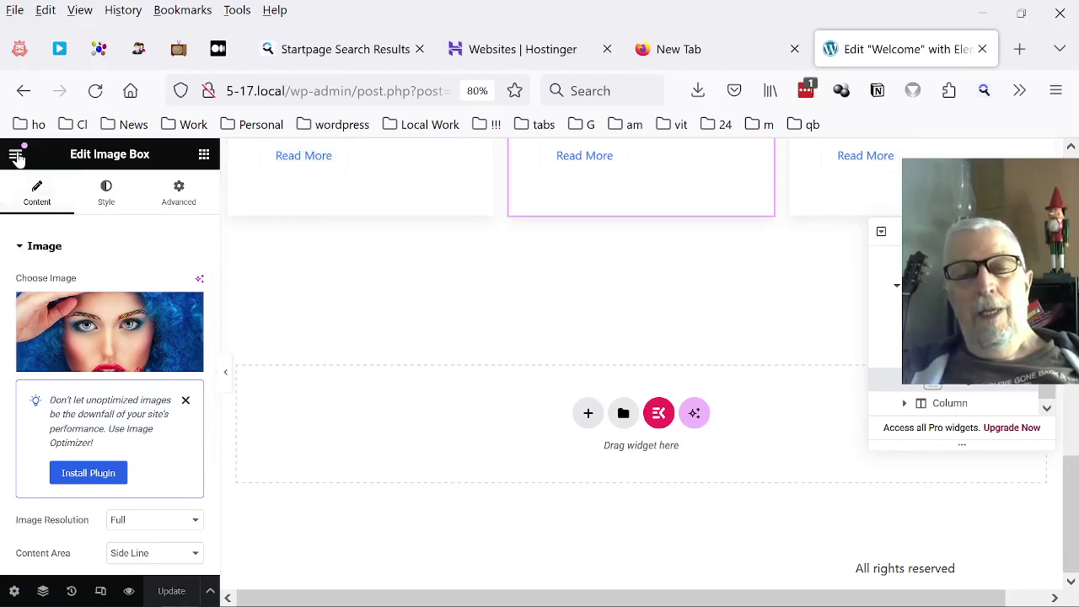
click(16, 155)
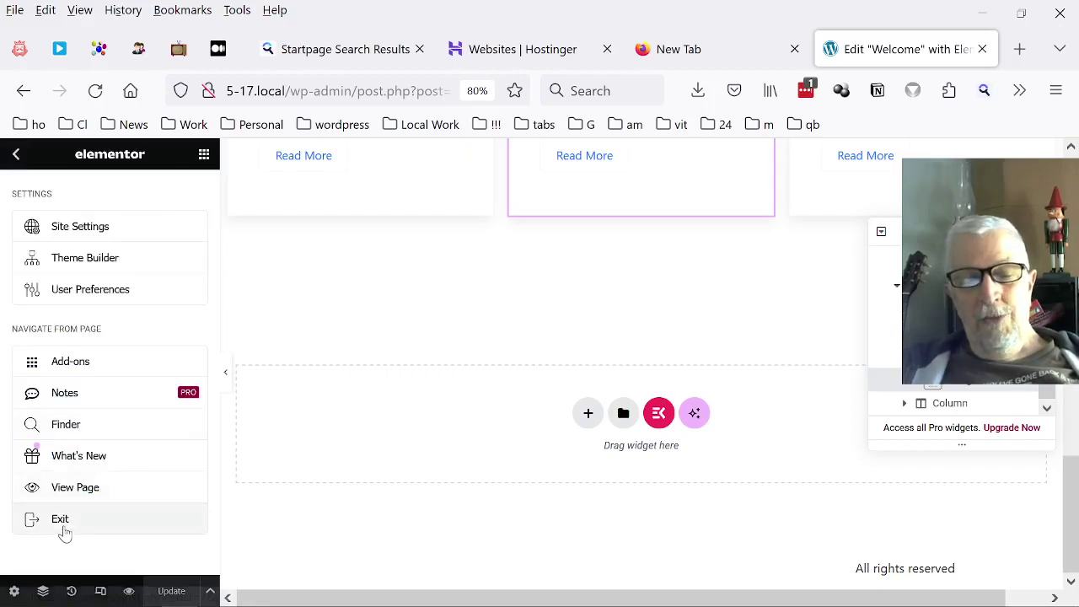
click(62, 523)
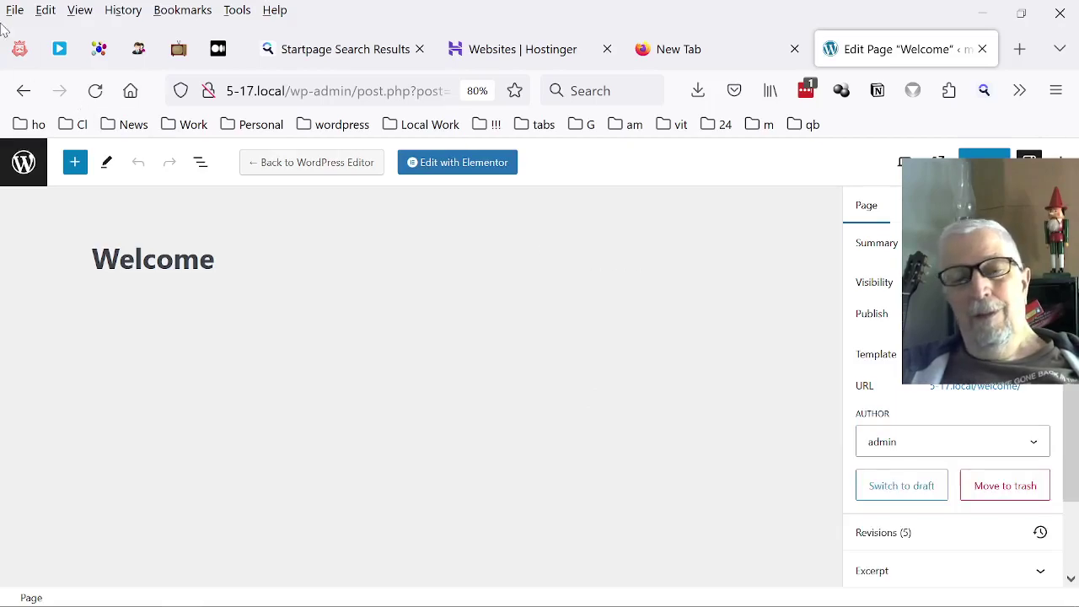
View the live site's homepage Archives listing, open the Hello world! post, and return home.
click(23, 164)
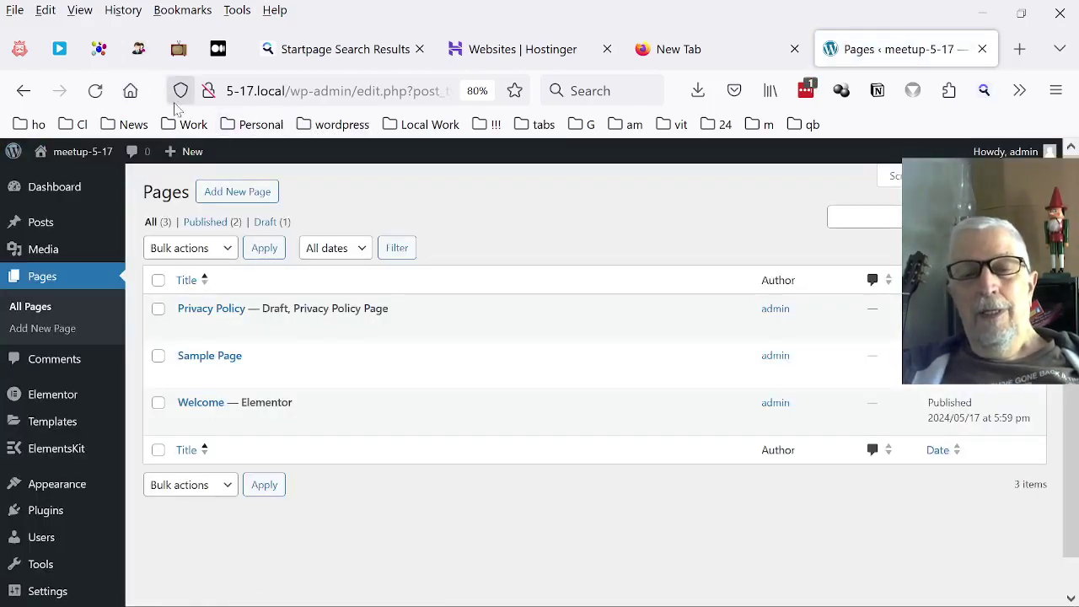
click(74, 152)
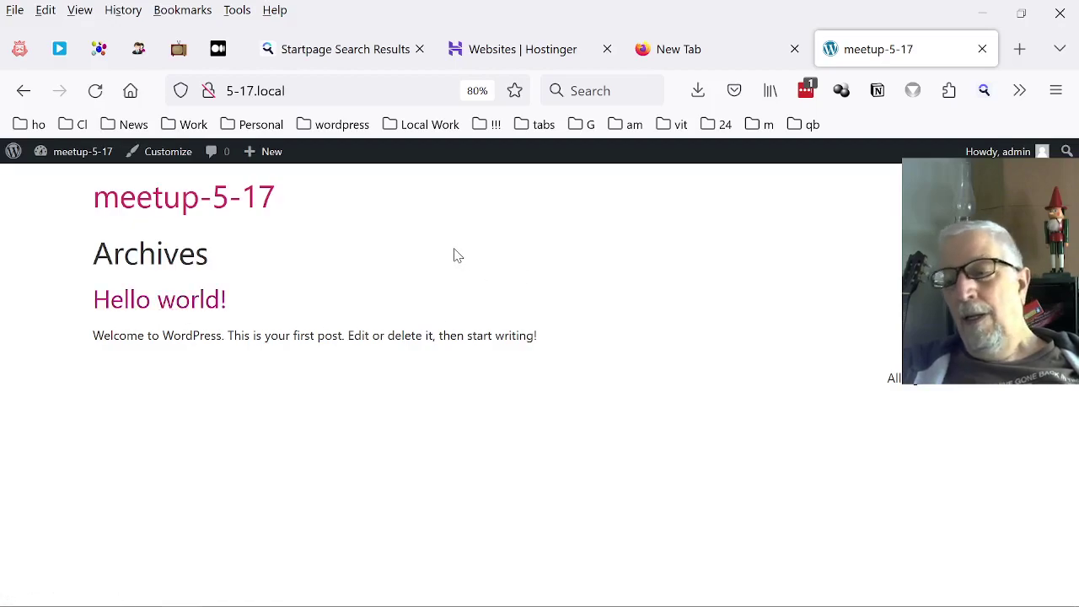
click(160, 197)
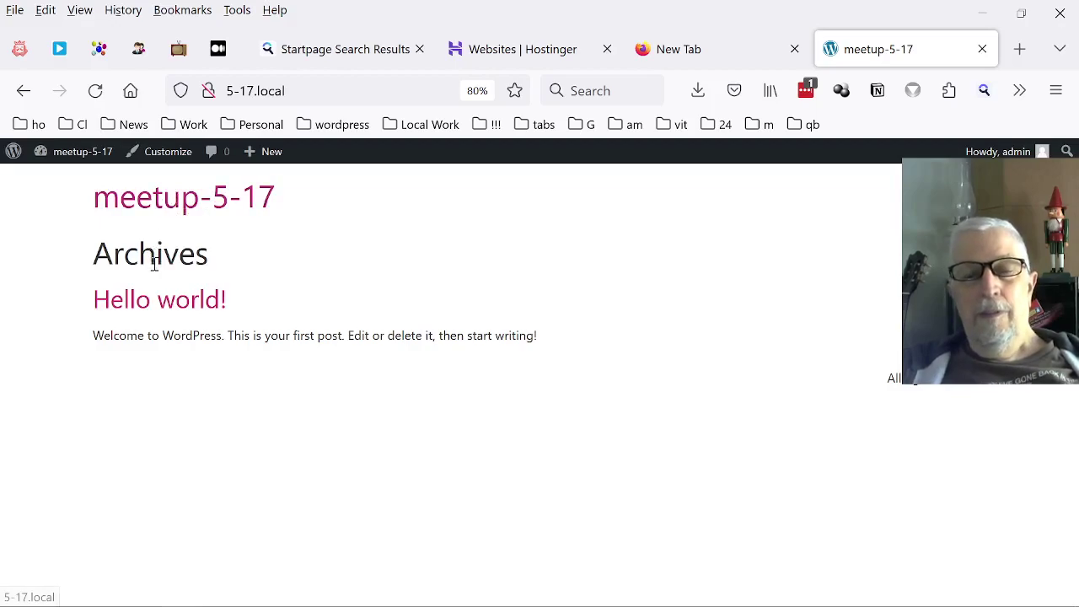
click(159, 308)
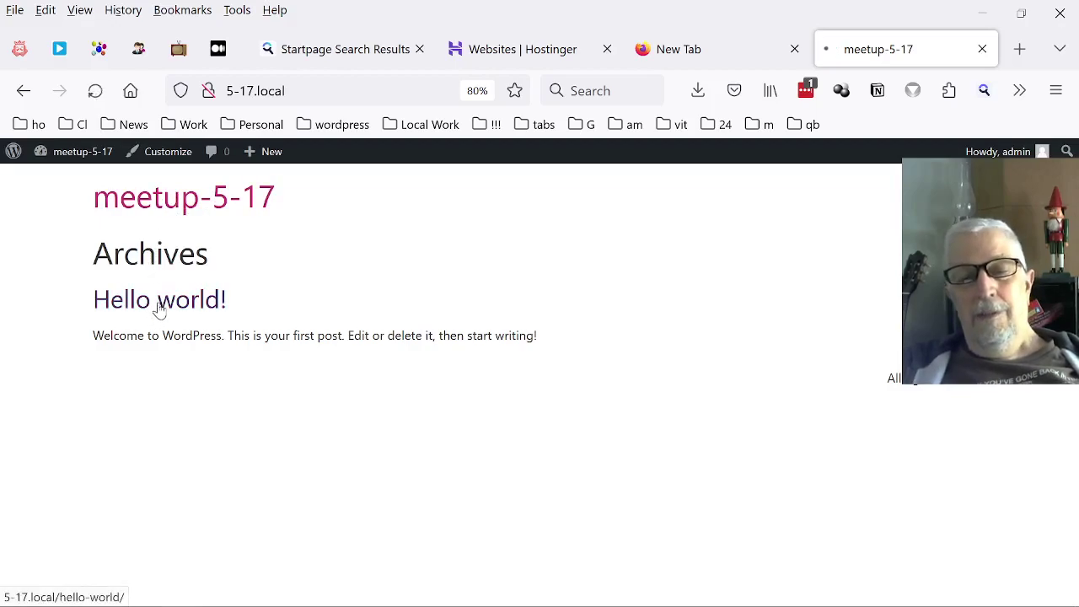
click(181, 201)
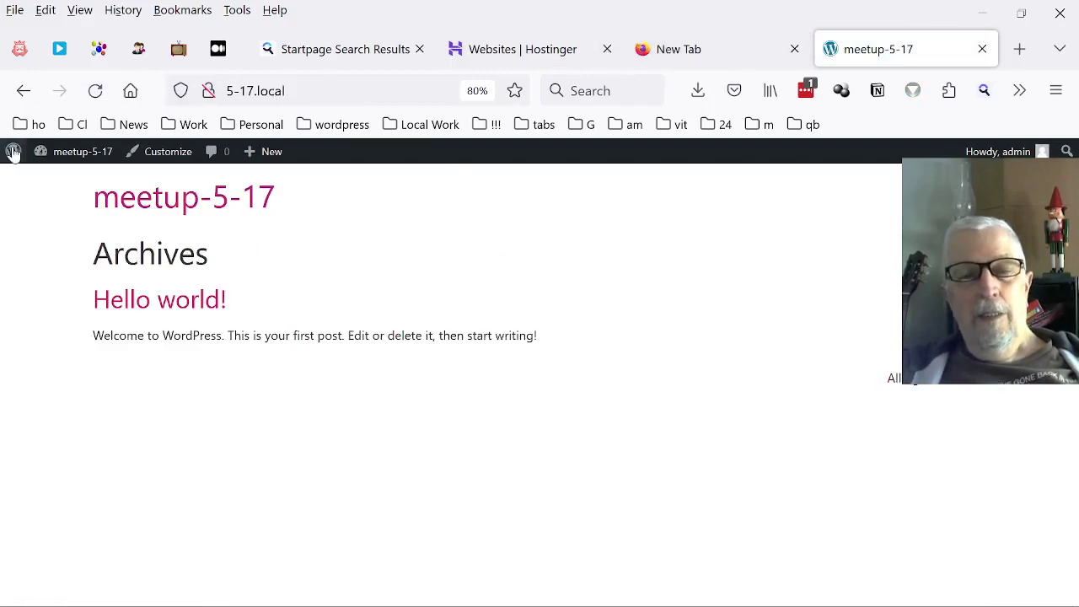
Go to the admin dashboard and open the All Pages list.
click(80, 157)
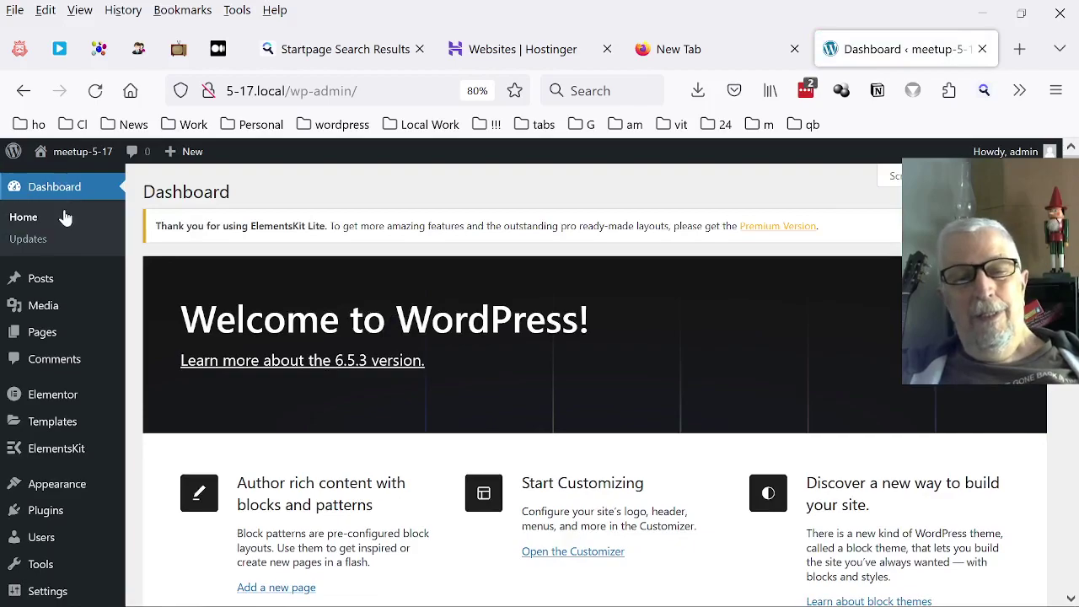
mouse_move(67, 305)
mouse_move(121, 432)
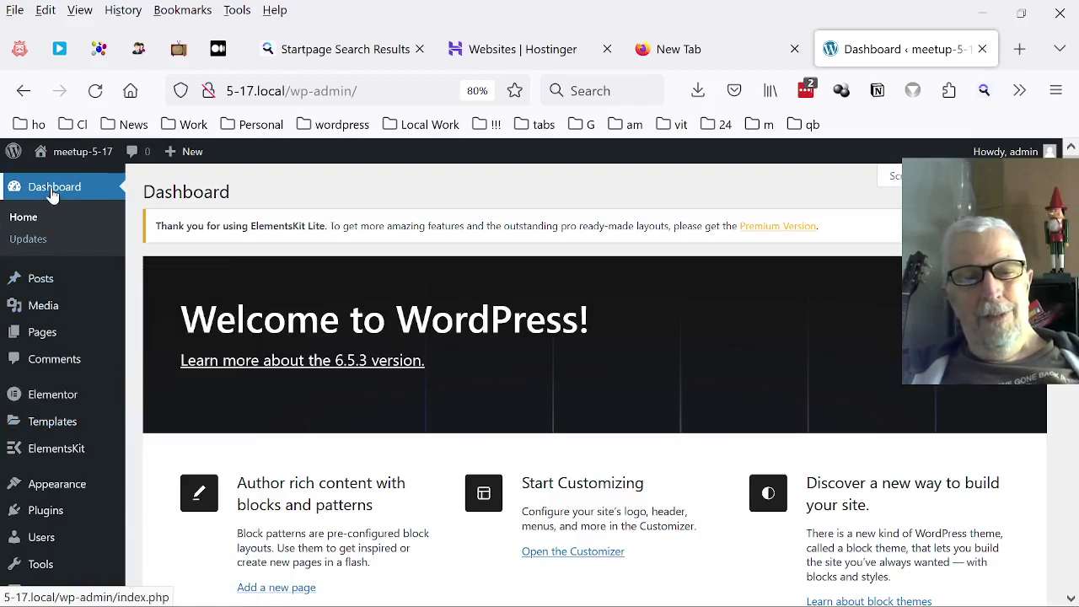
mouse_move(31, 336)
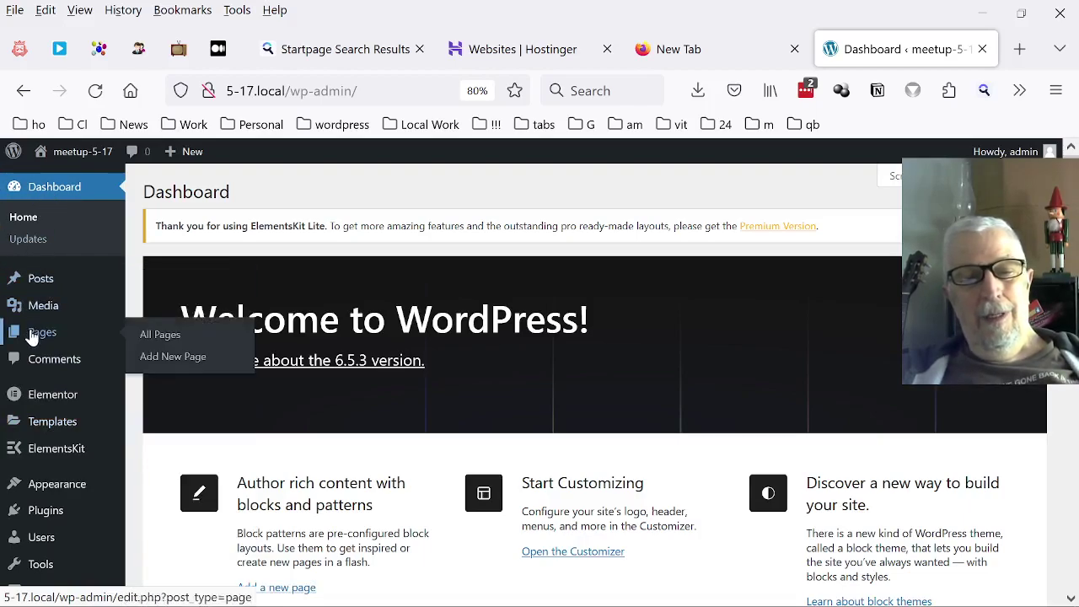
click(141, 340)
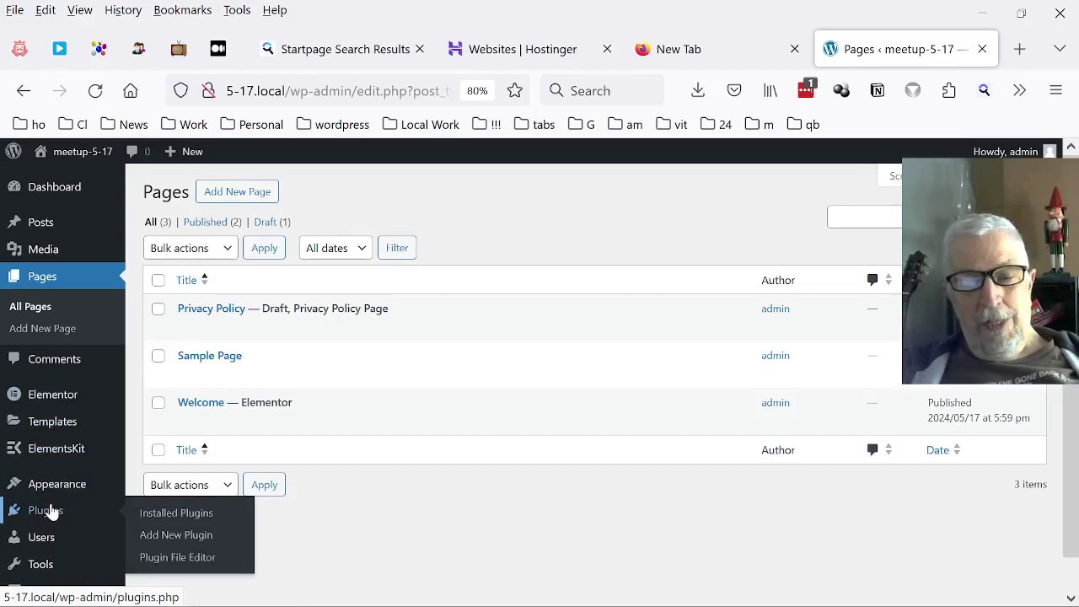
mouse_move(78, 486)
scroll(80, 416, down, 1)
mouse_move(74, 414)
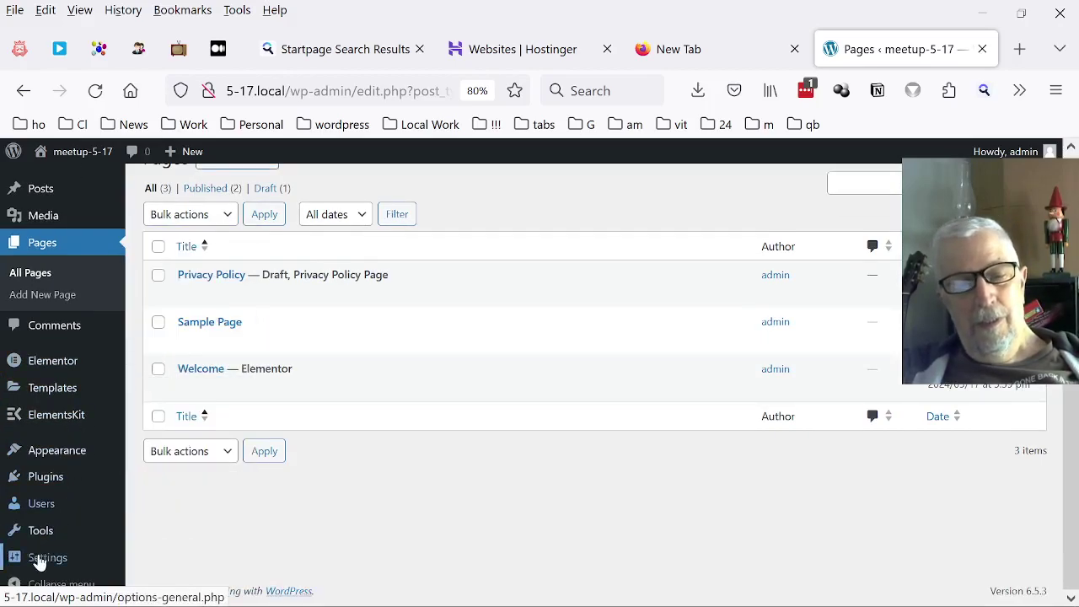
mouse_move(38, 557)
click(180, 395)
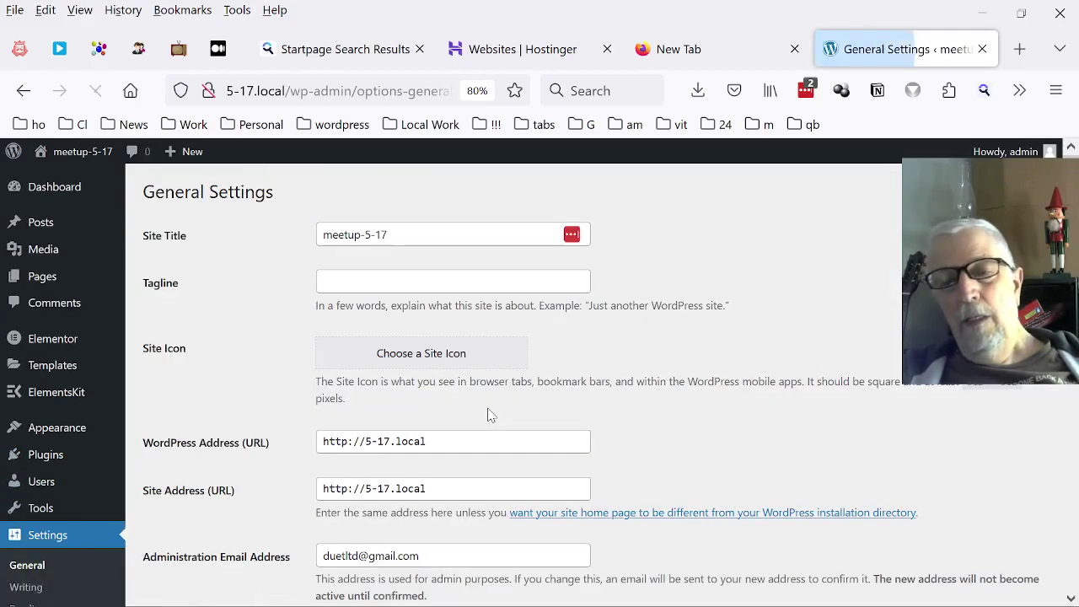
scroll(494, 375, down, 3)
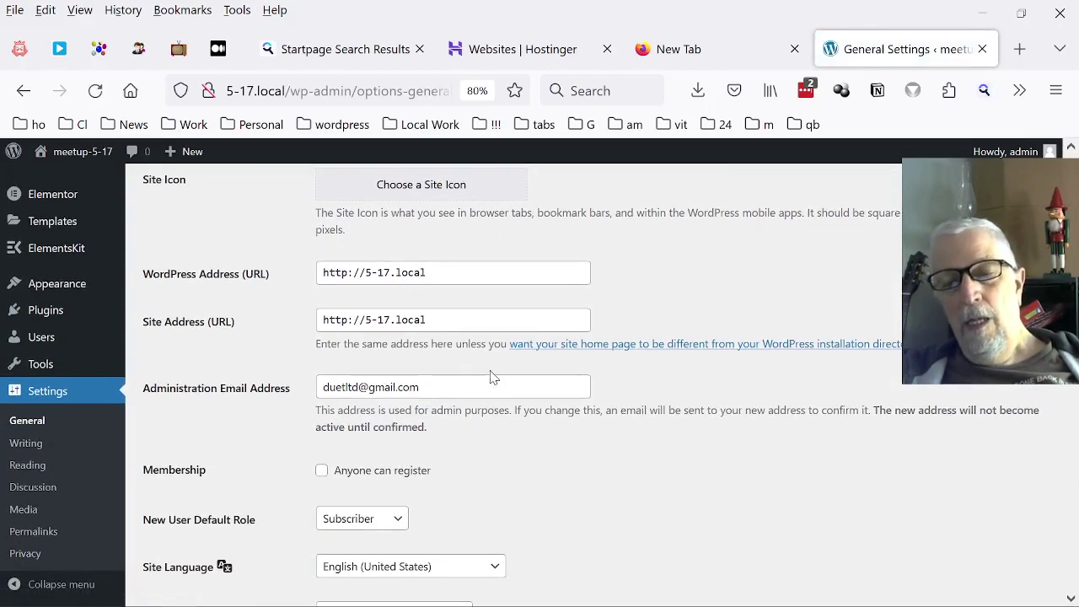
scroll(470, 380, up, 3)
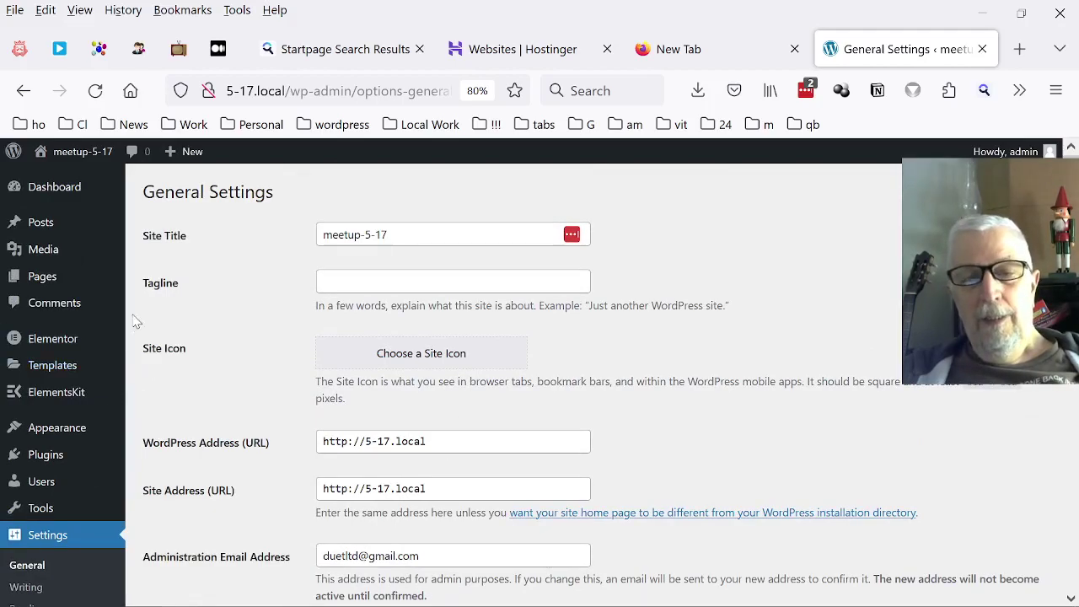
scroll(93, 439, down, 2)
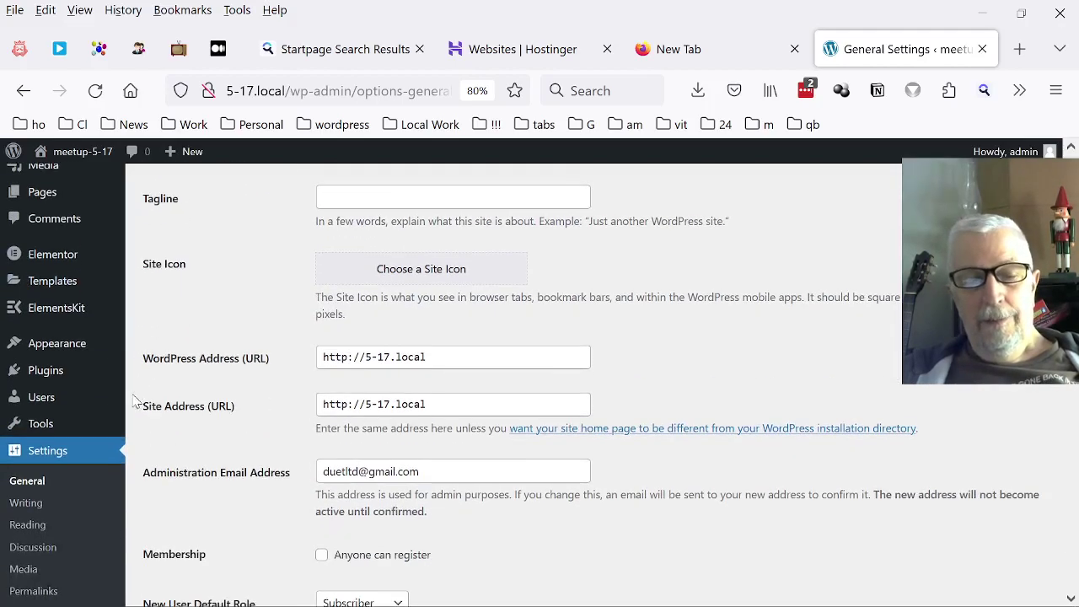
Open Reading Settings, check the site's list of pages, and return.
click(39, 523)
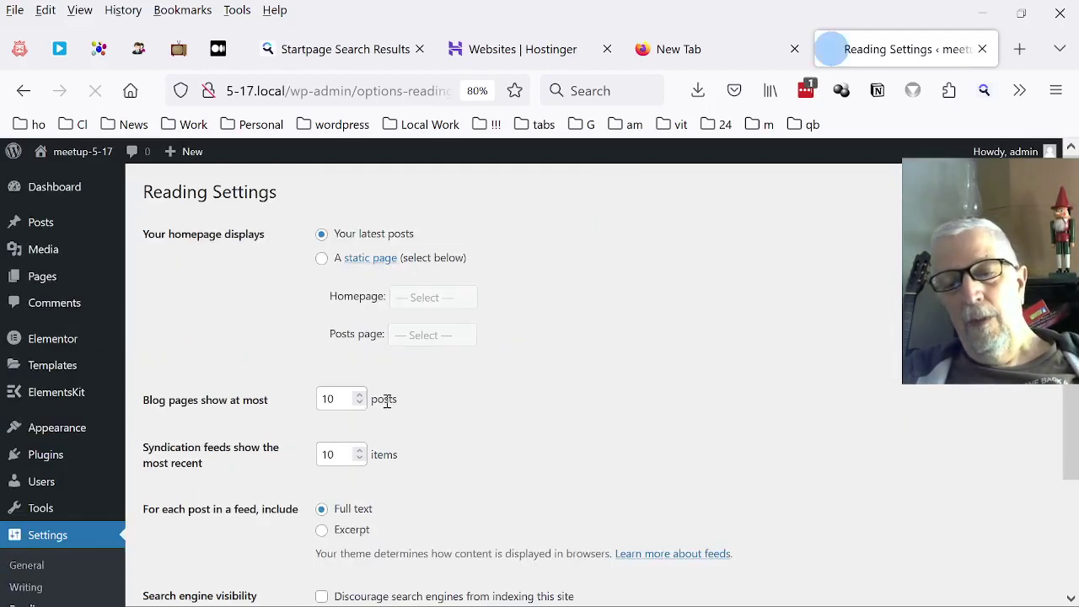
click(362, 258)
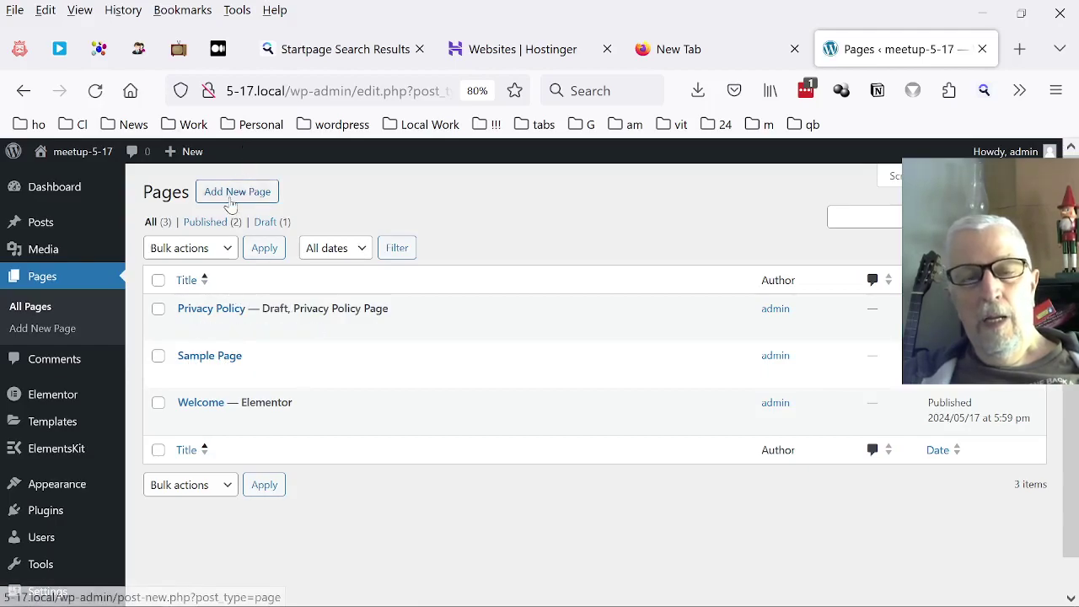
click(24, 90)
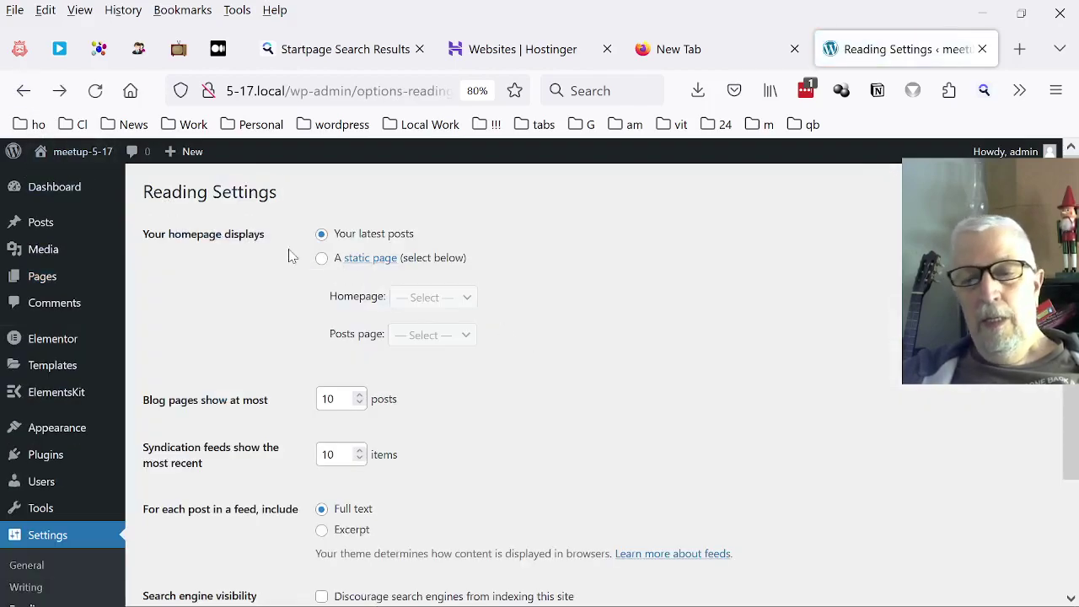
Set a static homepage of Welcome with Sample Page as posts page, save, and visit the site.
click(321, 259)
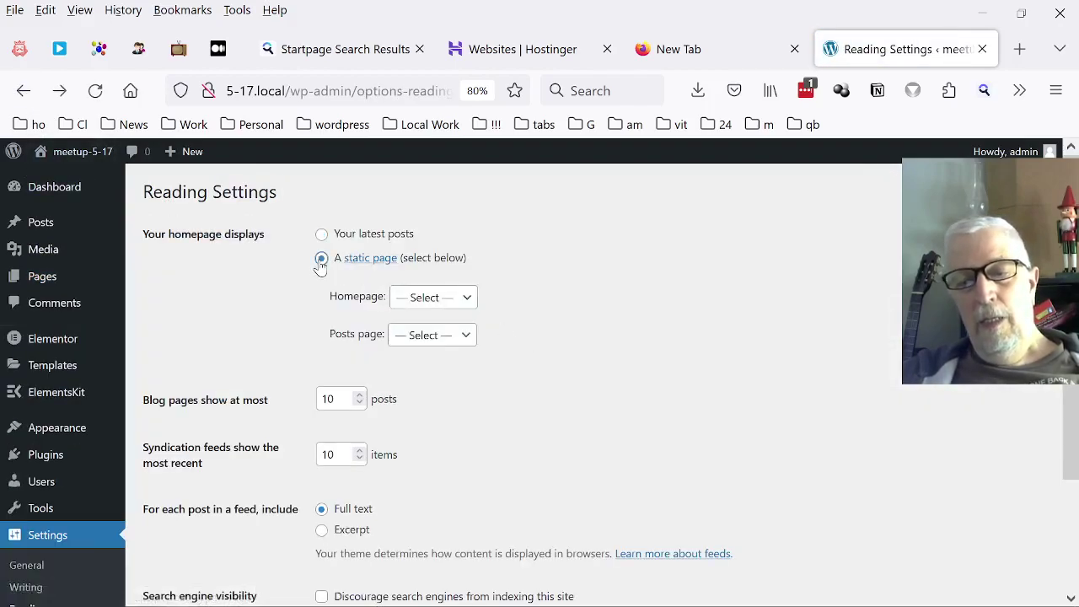
click(412, 296)
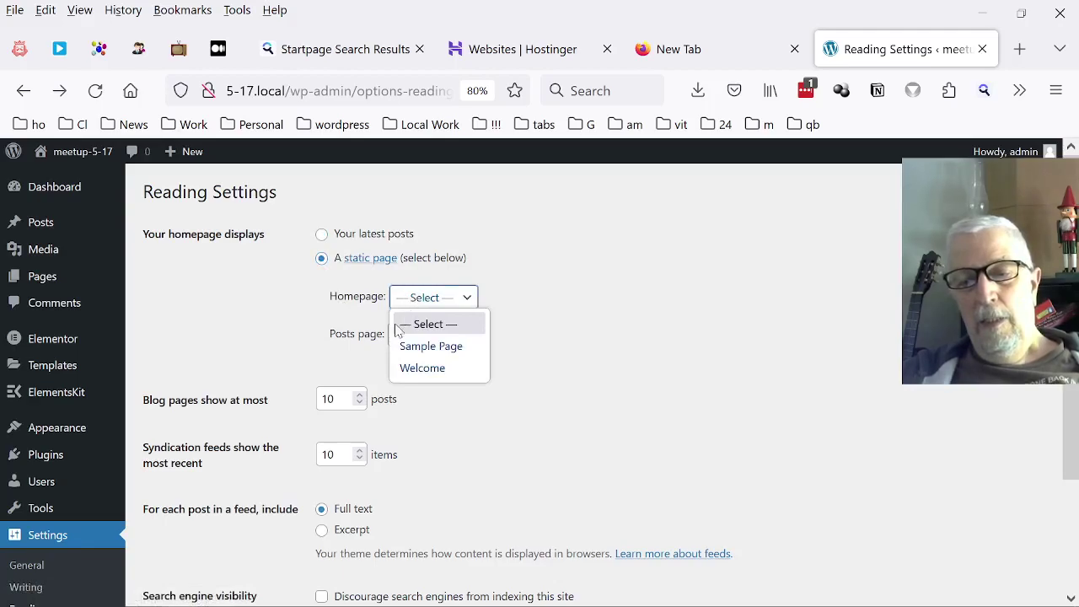
click(447, 369)
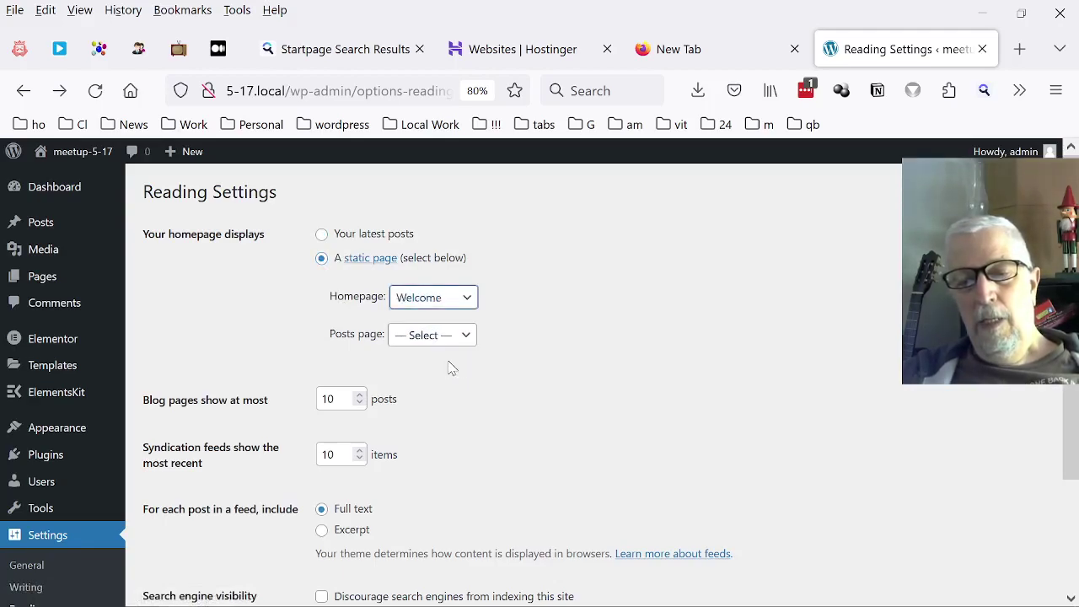
click(433, 337)
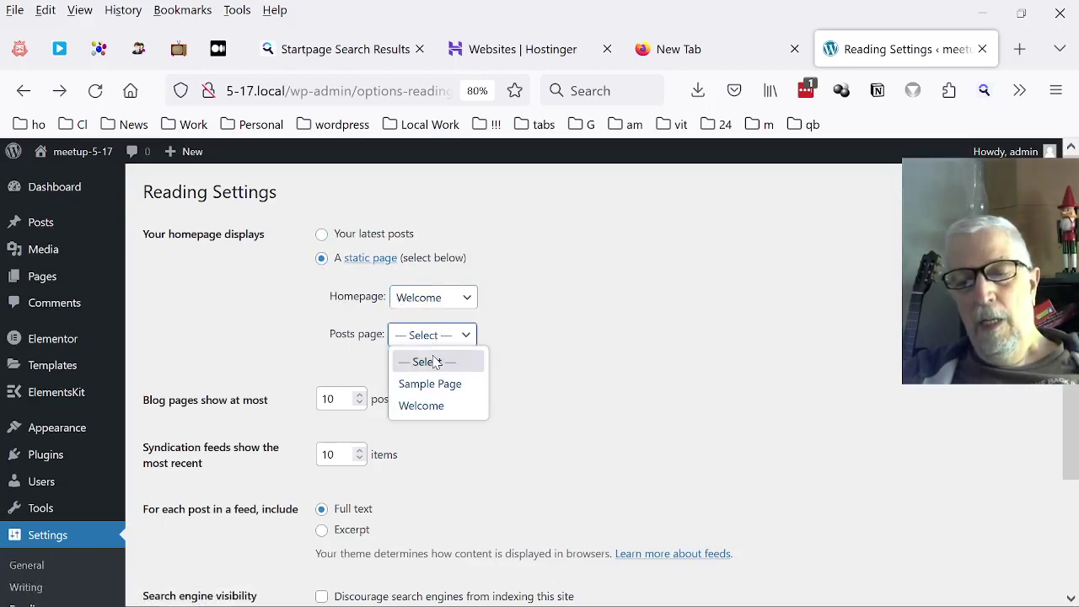
click(428, 385)
scroll(579, 404, down, 3)
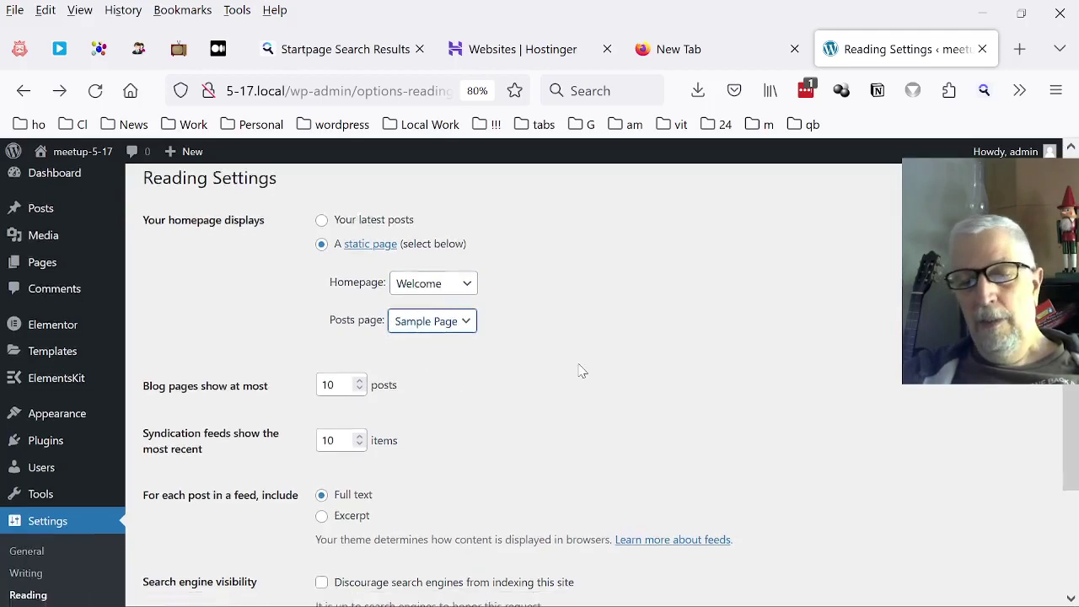
click(177, 524)
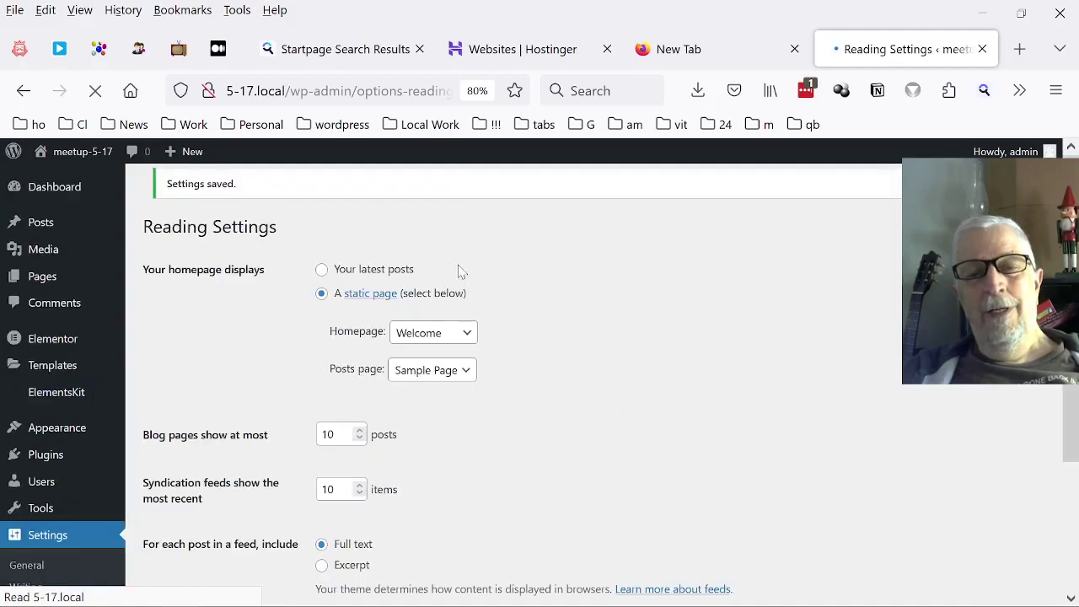
click(32, 177)
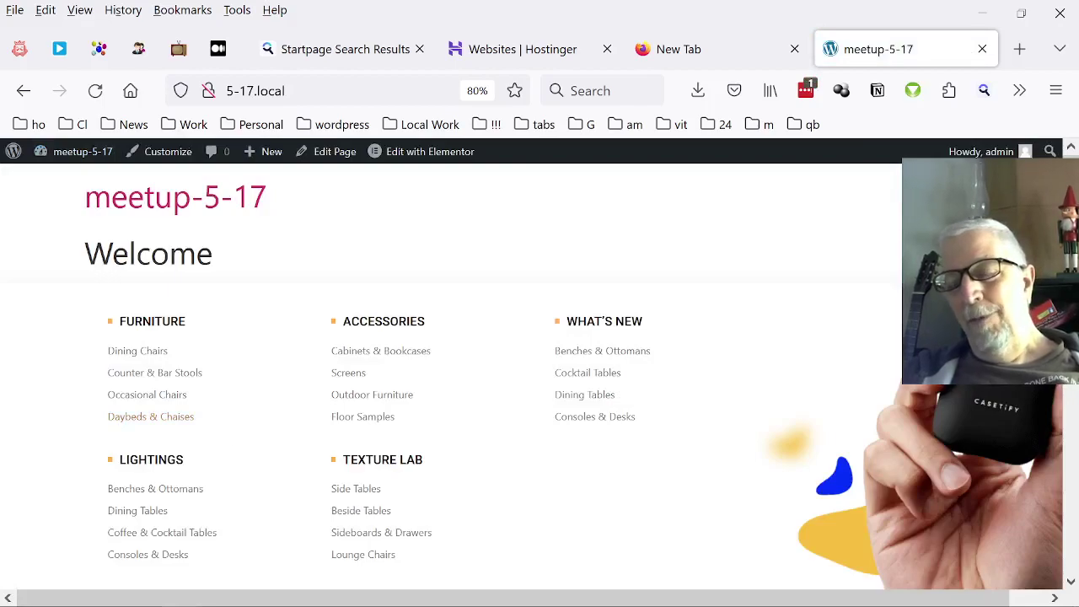
Scroll through the Welcome homepage's mega-menu and image-box cards, then back to the top.
scroll(885, 323, down, 10)
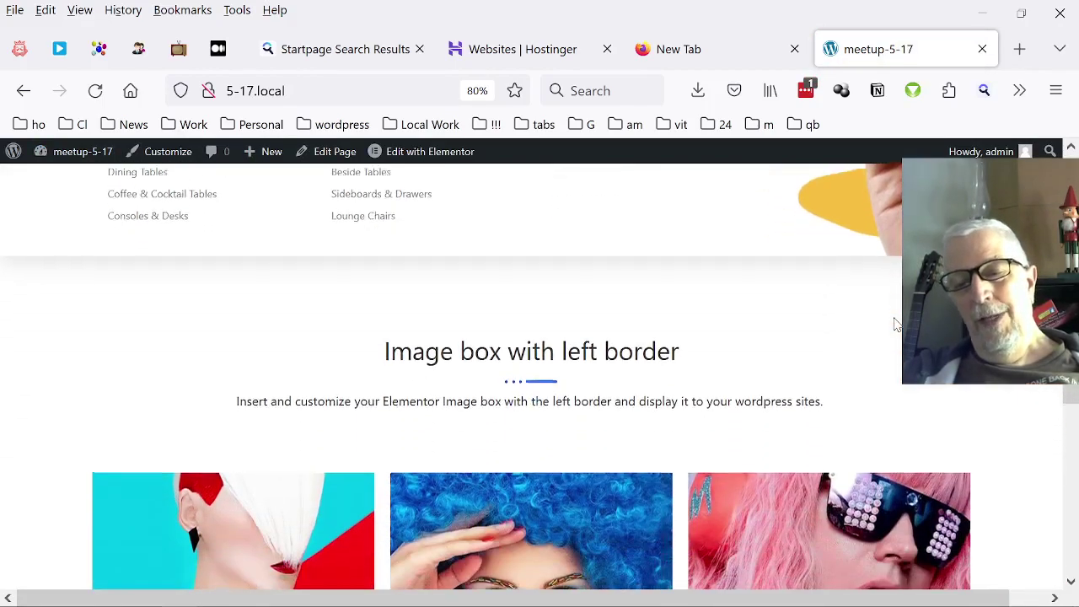
scroll(843, 325, down, 4)
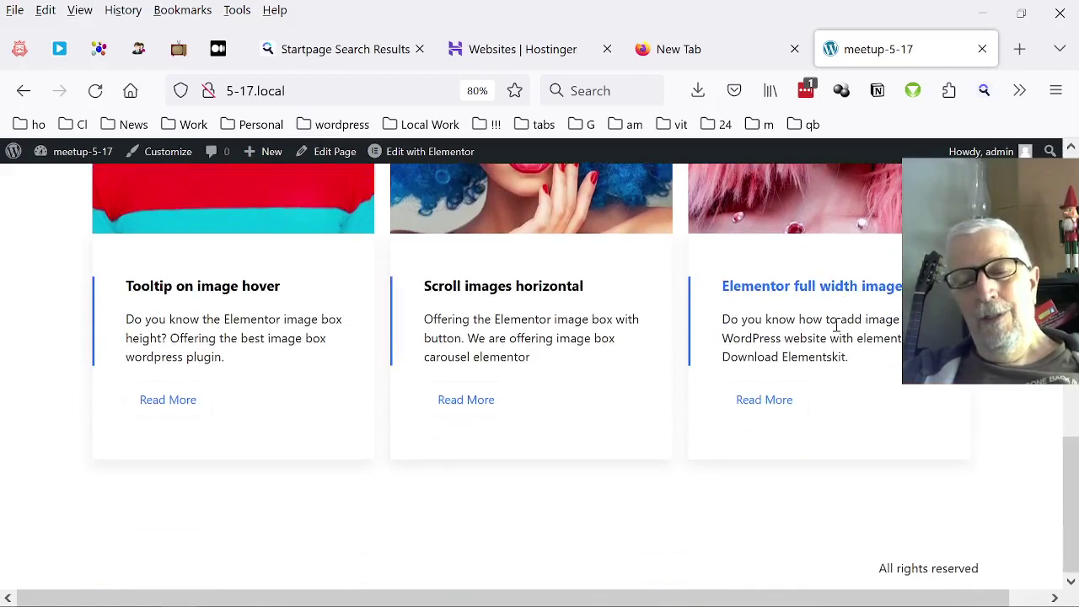
scroll(822, 350, up, 12)
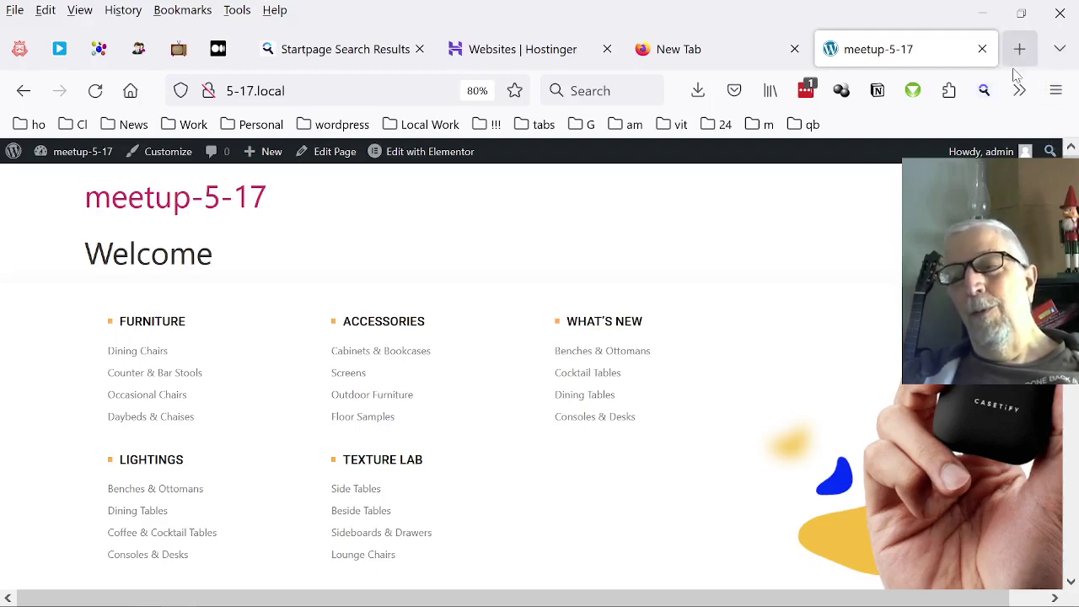
mouse_move(169, 603)
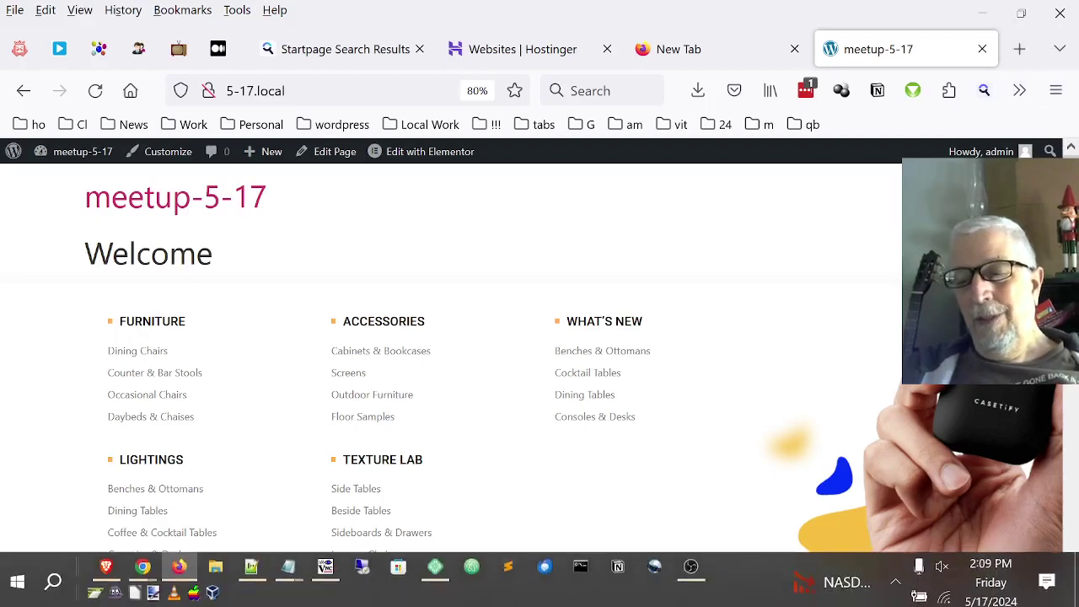
click(693, 567)
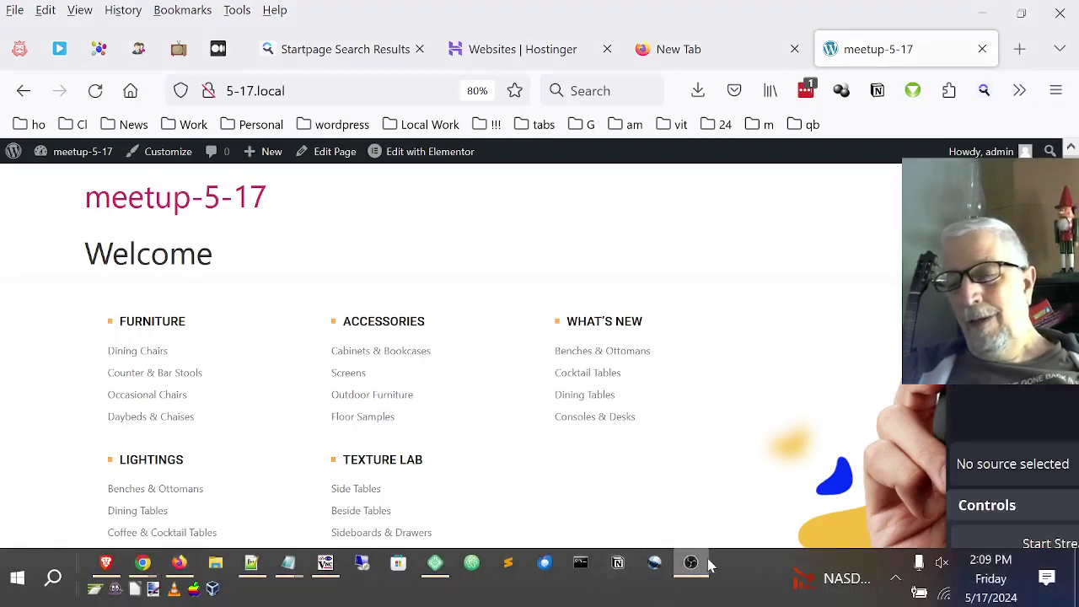